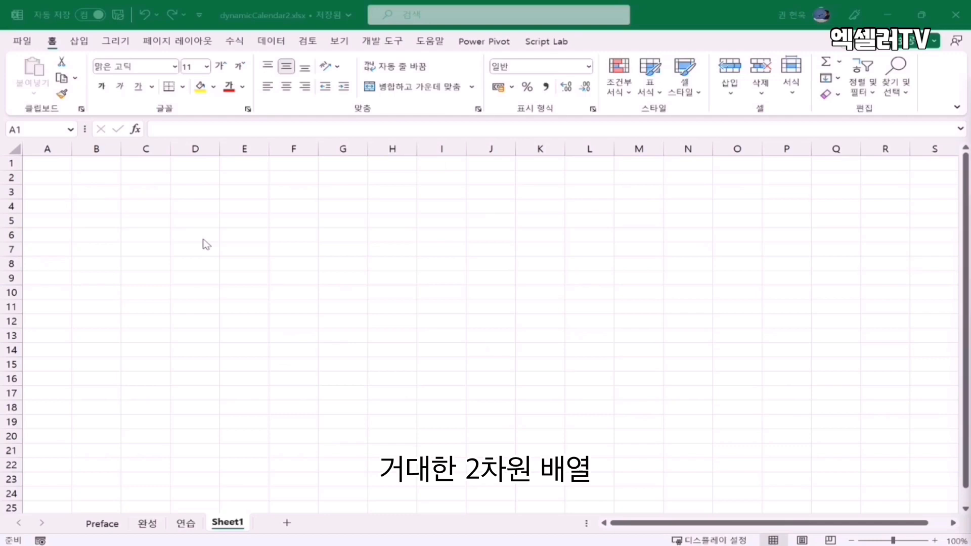
# Enter the numbers 1 through 7 across row 2 in cells B2:H2
pyautogui.click(103, 177)
pyautogui.write('1')
pyautogui.press('Tab')
pyautogui.write('2')
pyautogui.press('Tab')
pyautogui.write('3')
pyautogui.press('Tab')
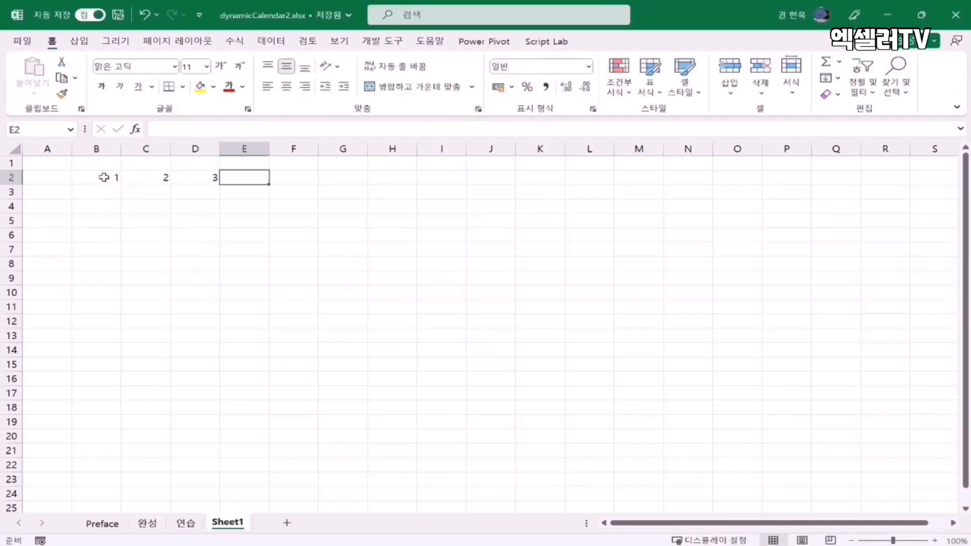
pyautogui.write('4')
pyautogui.press('Tab')
pyautogui.write('5')
pyautogui.press('Tab')
pyautogui.write('6')
pyautogui.press('Tab')
pyautogui.write('7')
pyautogui.press('Tab')
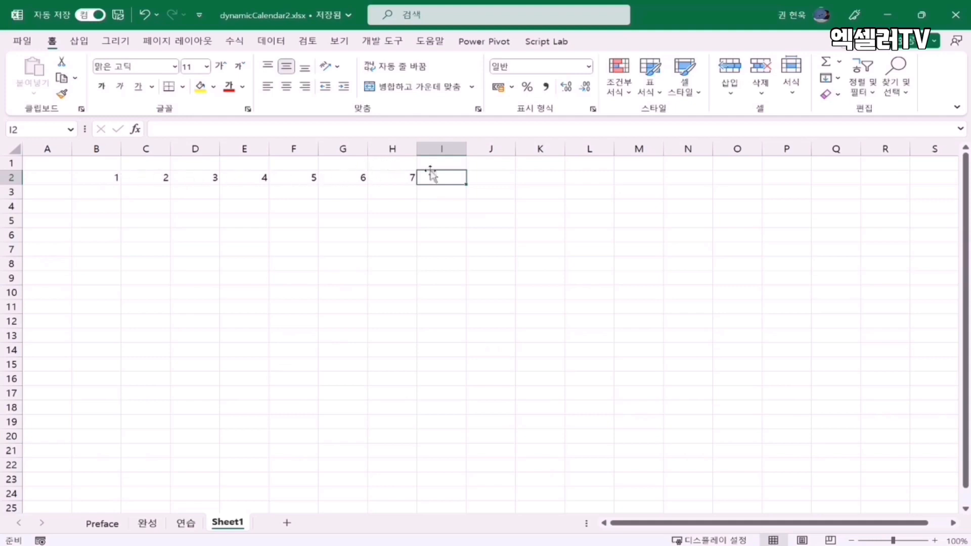
# Enter =B2:H2 as a legacy array formula across the equally sized range J2:P2
pyautogui.moveTo(492, 176); pyautogui.dragTo(765, 176)
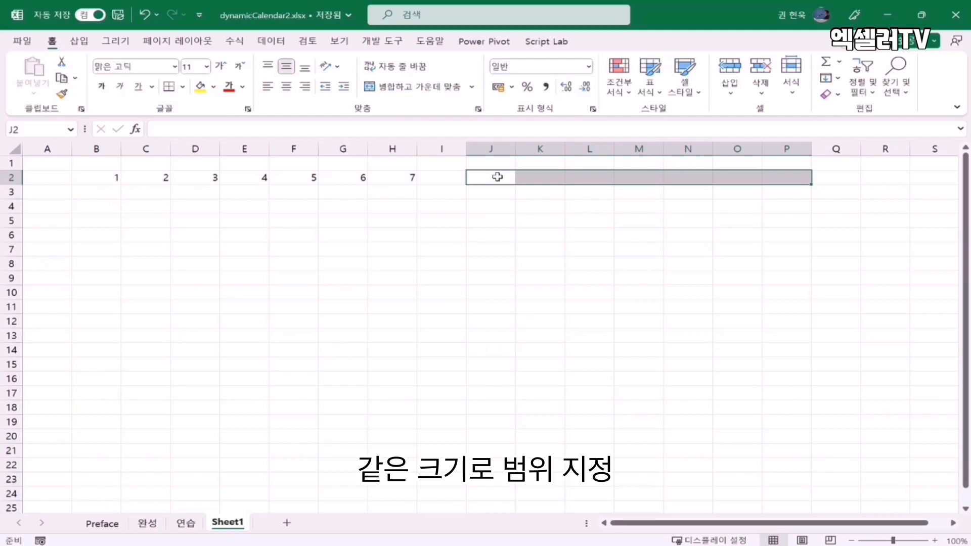
pyautogui.write('=')
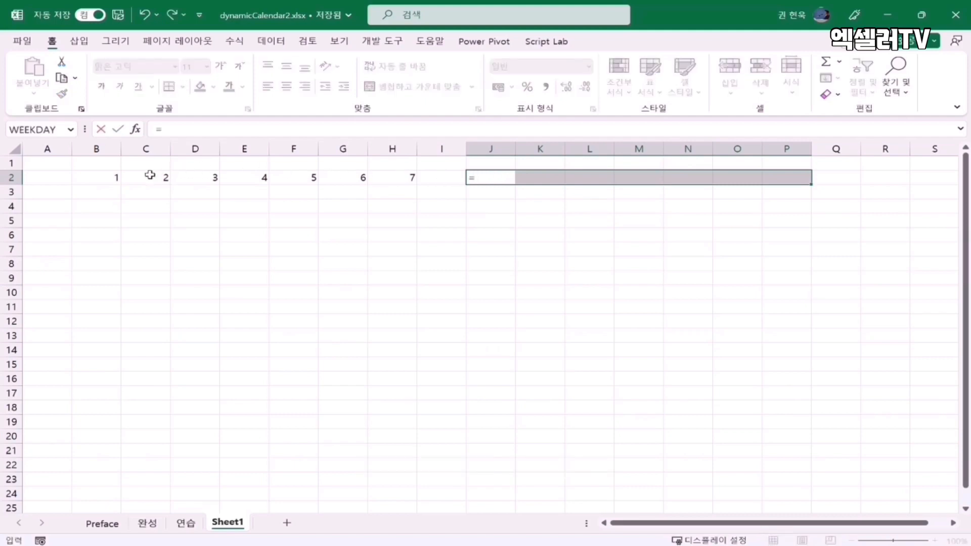
pyautogui.moveTo(101, 178); pyautogui.dragTo(390, 176)
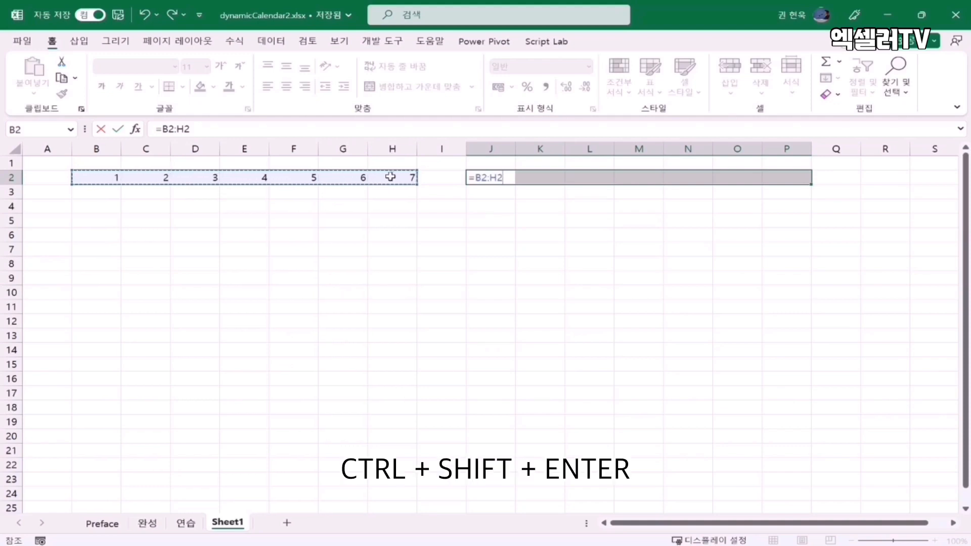
pyautogui.hotkey('ctrl', 'shift', 'Return')
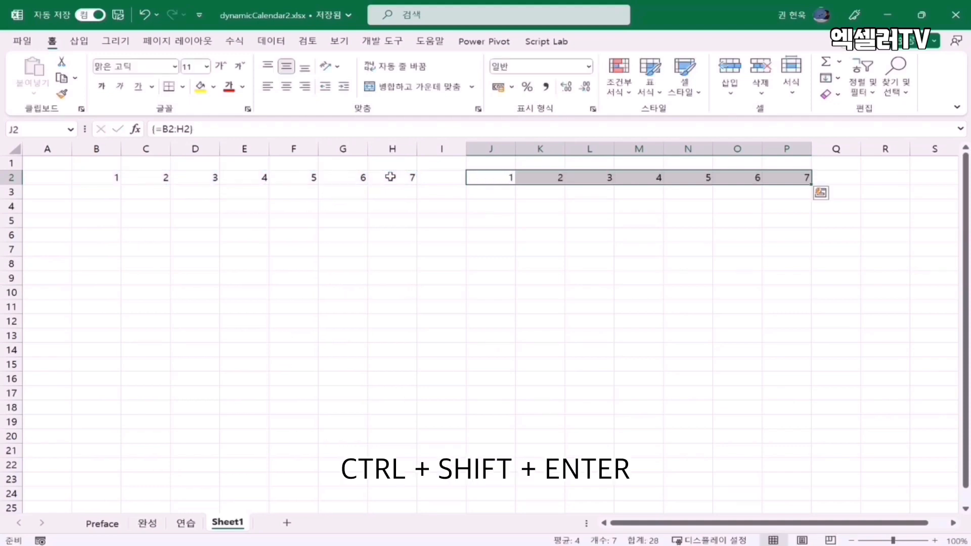
pyautogui.click(499, 178)
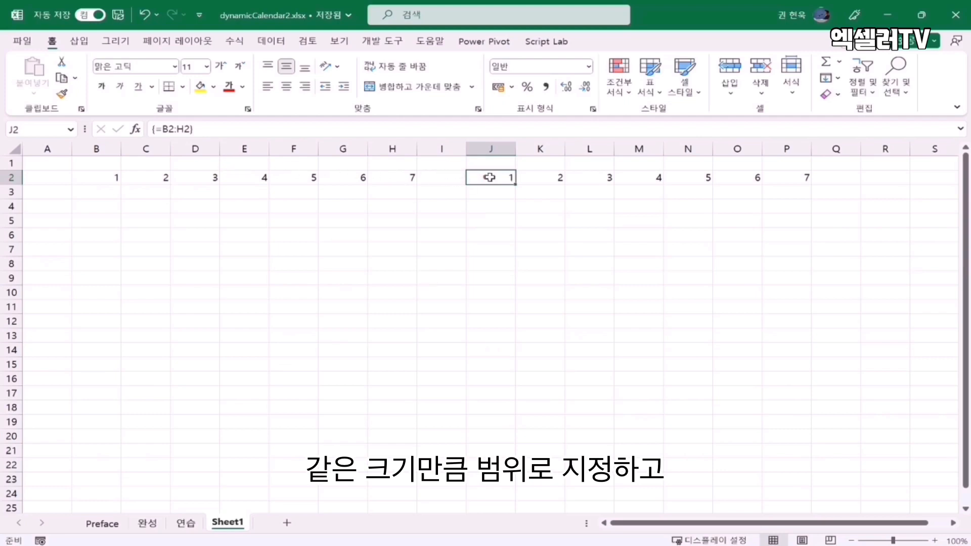
pyautogui.moveTo(489, 177); pyautogui.dragTo(789, 180)
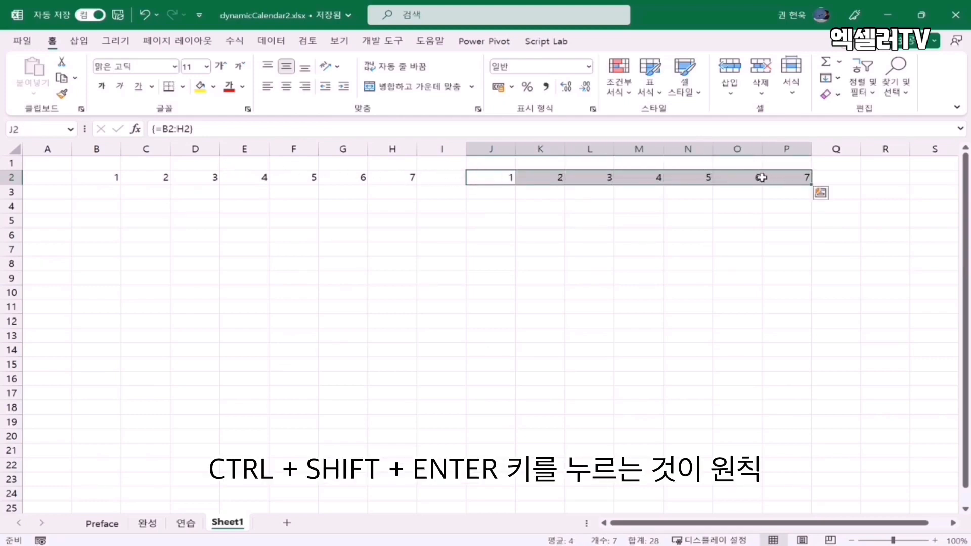
# Enter =B2:H2 as a dynamic array formula in J3 only, and compare it with the array formula in J2:P2
pyautogui.click(505, 194)
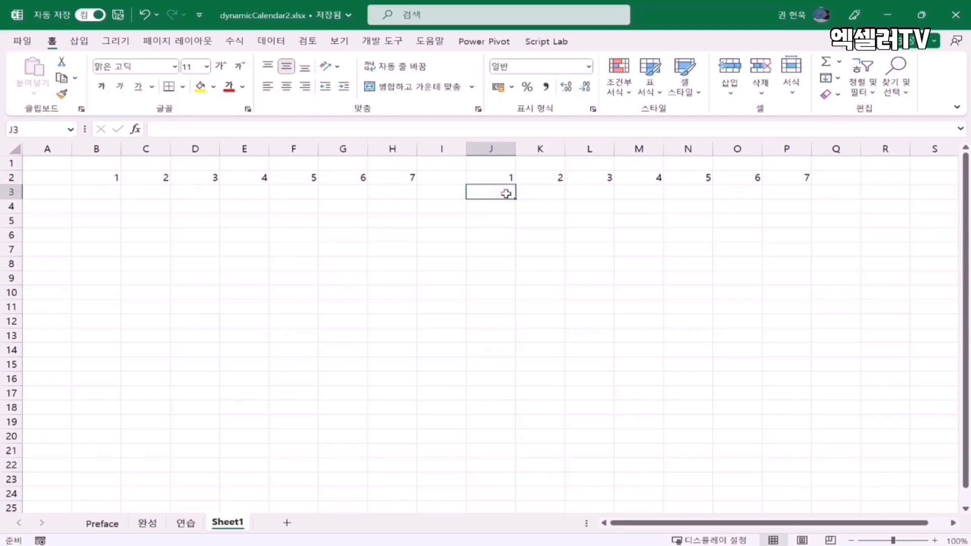
pyautogui.write('=')
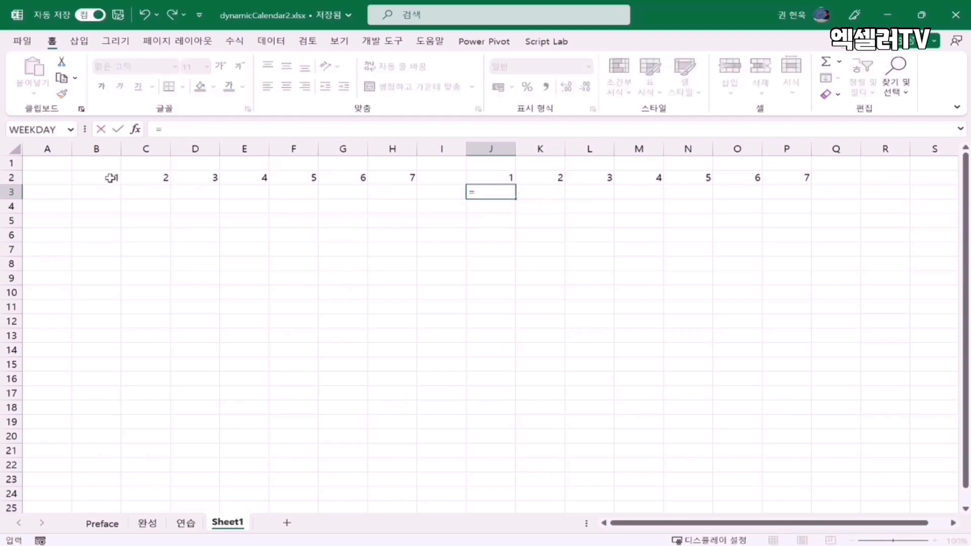
pyautogui.moveTo(111, 178); pyautogui.dragTo(389, 176)
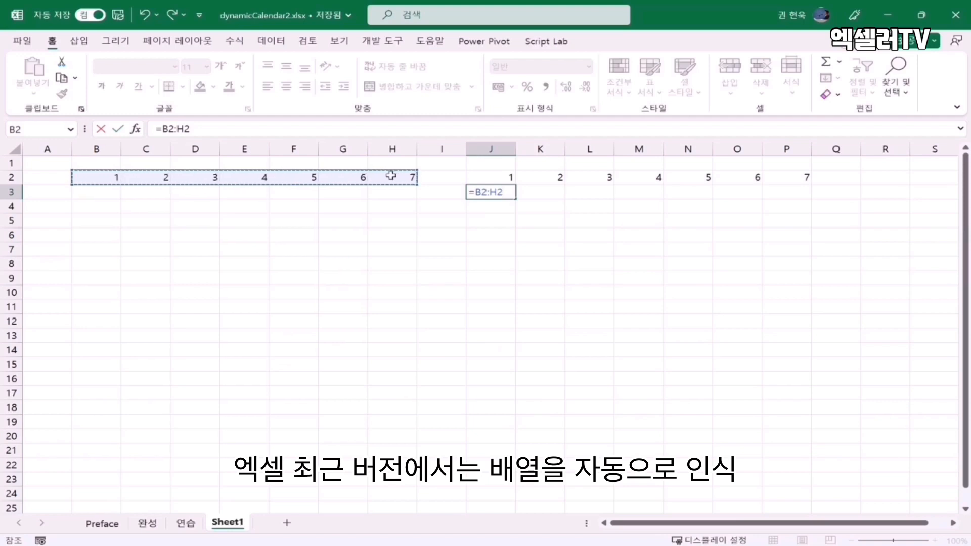
pyautogui.press('Return')
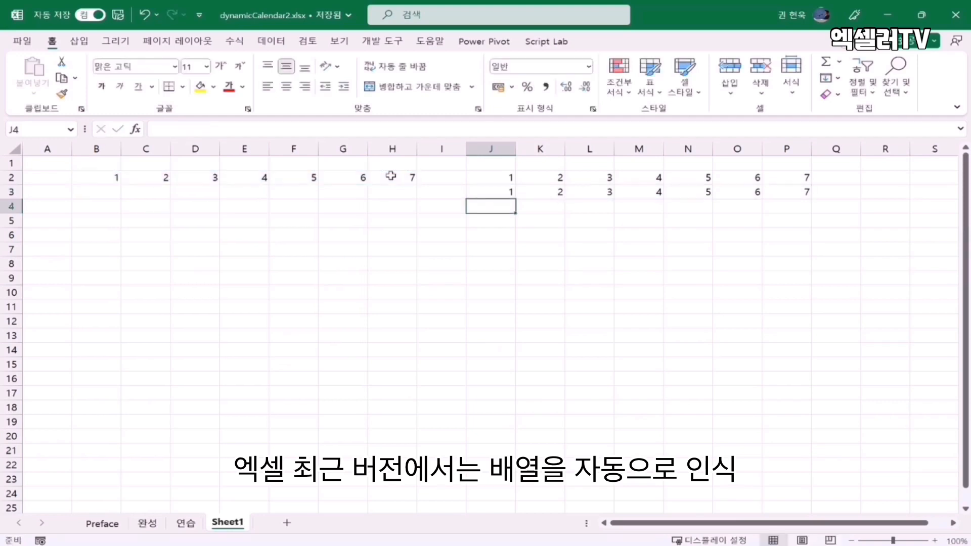
pyautogui.click(491, 190)
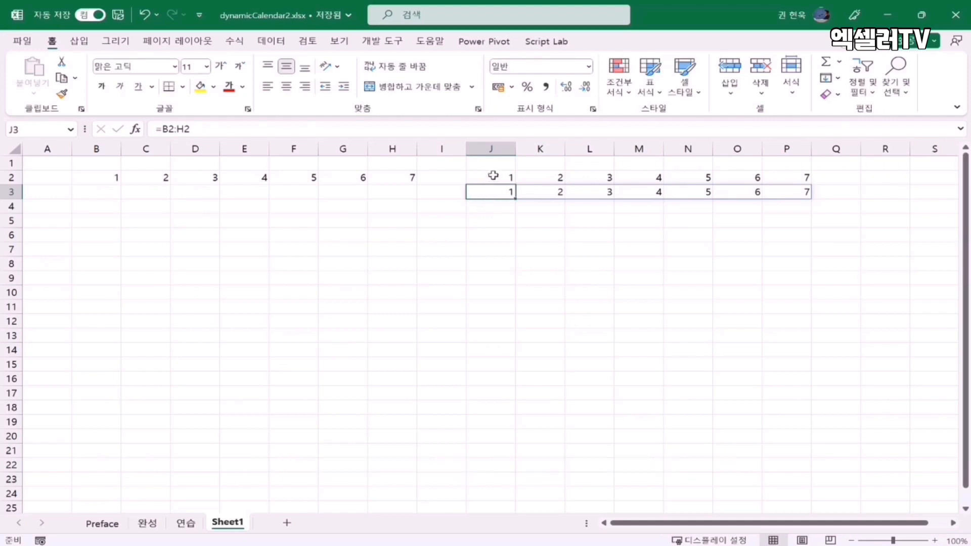
pyautogui.moveTo(494, 177); pyautogui.dragTo(791, 175)
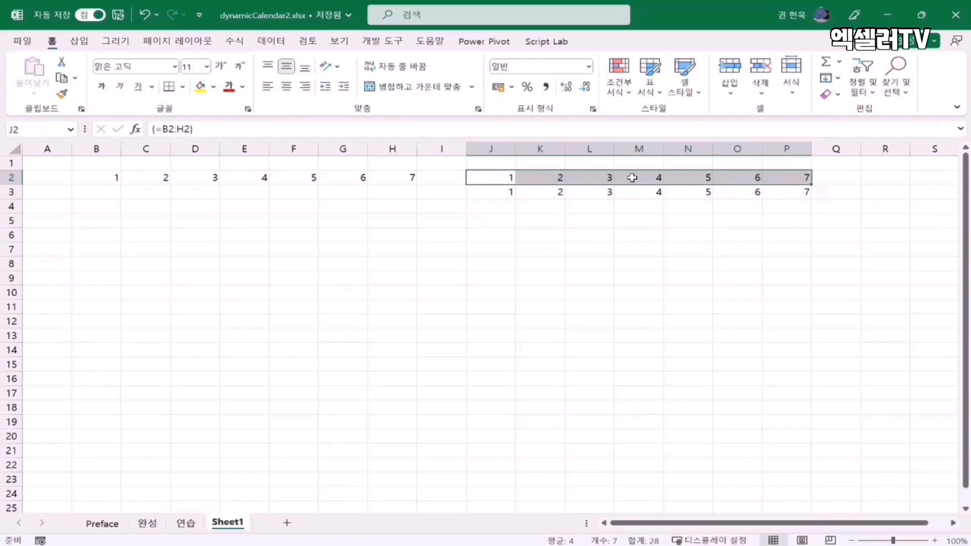
# Evaluate the B2:H2 reference inside J2's formula to view its array constant, leaving the formula unmodified
pyautogui.click(487, 175)
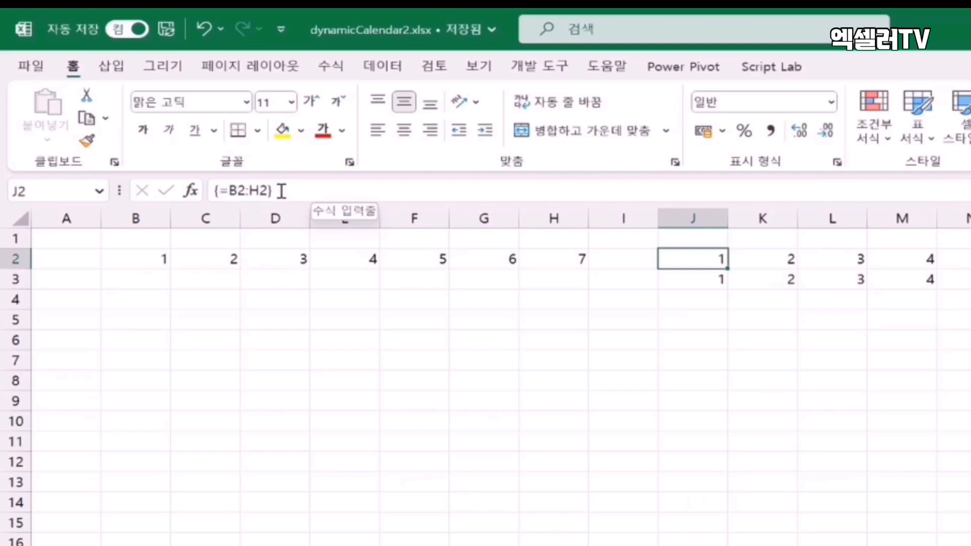
pyautogui.doubleClick(233, 190)
pyautogui.moveTo(259, 188); pyautogui.dragTo(284, 189)
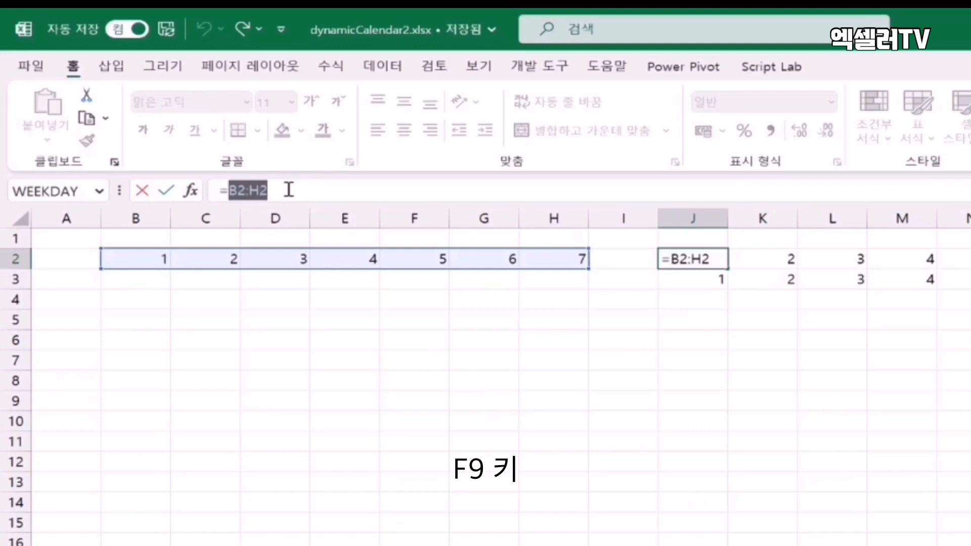
pyautogui.press('F9')
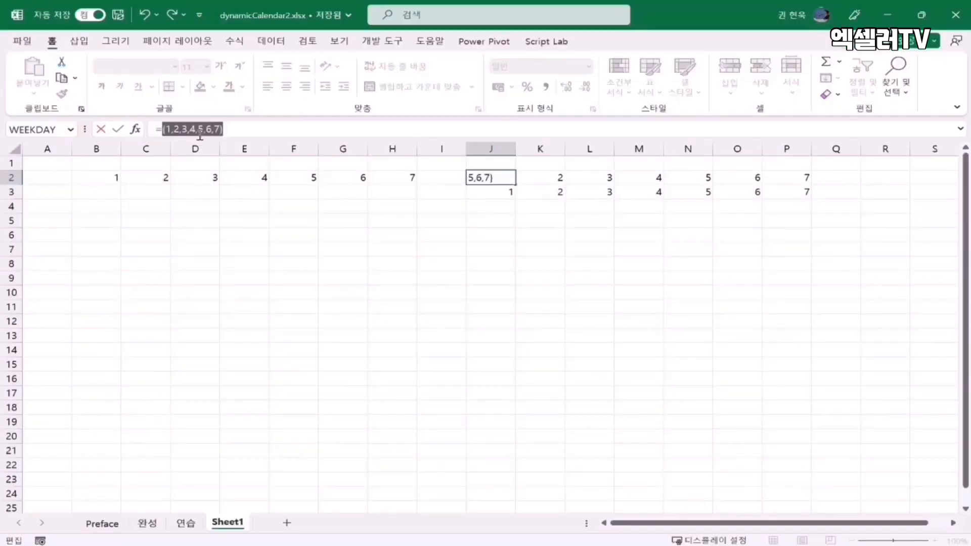
pyautogui.press('Escape')
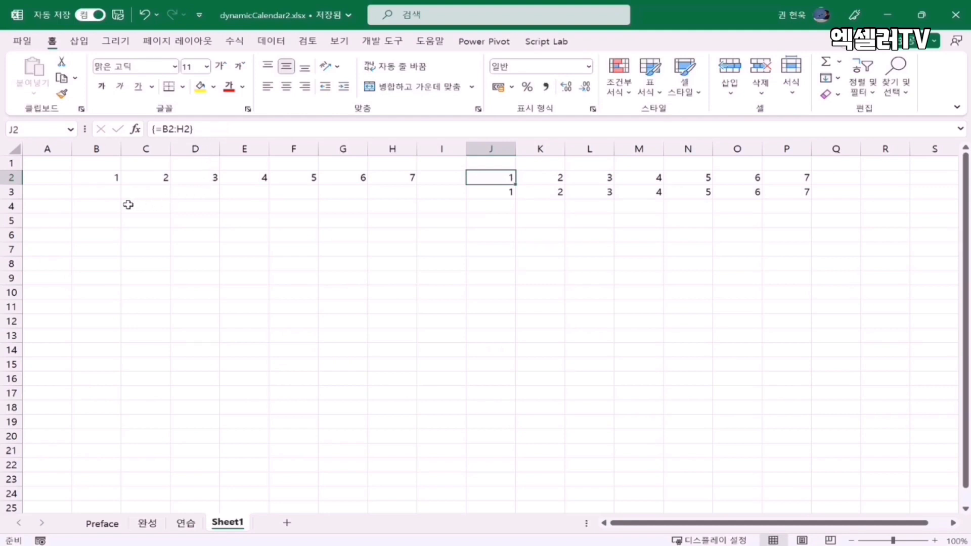
# Enter the numbers 1 through 7 down column B in cells B5:B11
pyautogui.click(106, 218)
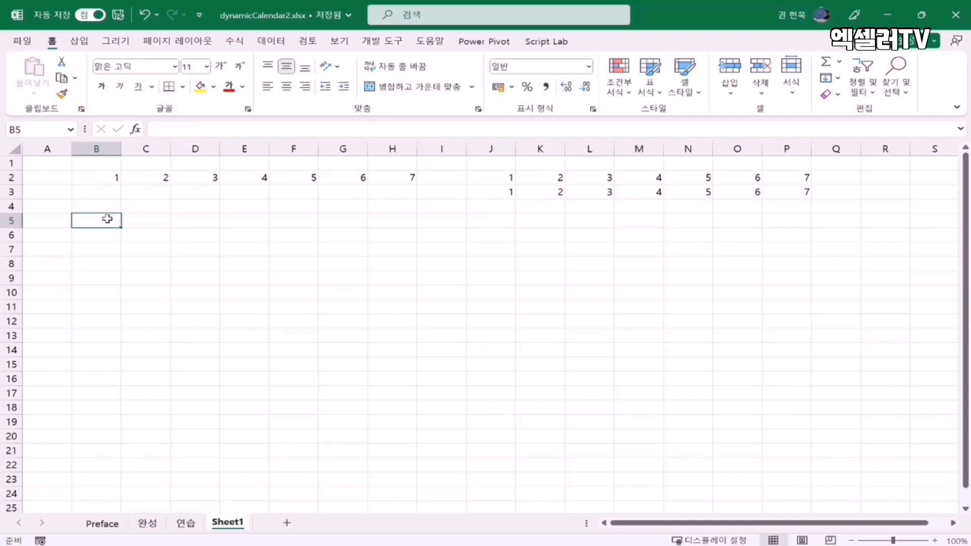
pyautogui.write('1')
pyautogui.press('Return')
pyautogui.write('2')
pyautogui.press('Return')
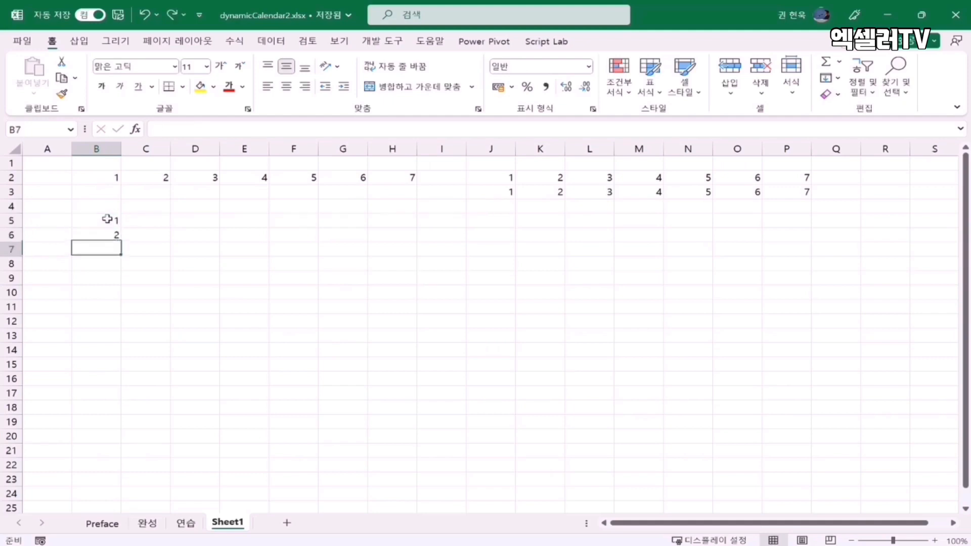
pyautogui.write('3')
pyautogui.press('Return')
pyautogui.write('4')
pyautogui.press('Return')
pyautogui.write('5')
pyautogui.press('Return')
pyautogui.write('6')
pyautogui.press('Return')
pyautogui.write('7')
pyautogui.press('Return')
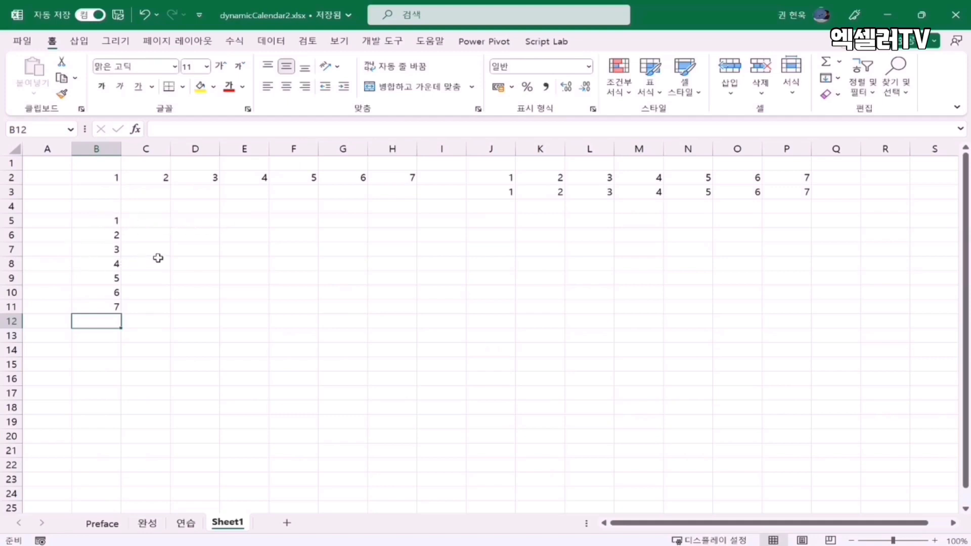
# Enter =B5:B11 as a legacy array formula in the range D5:D11
pyautogui.moveTo(210, 223); pyautogui.dragTo(200, 307)
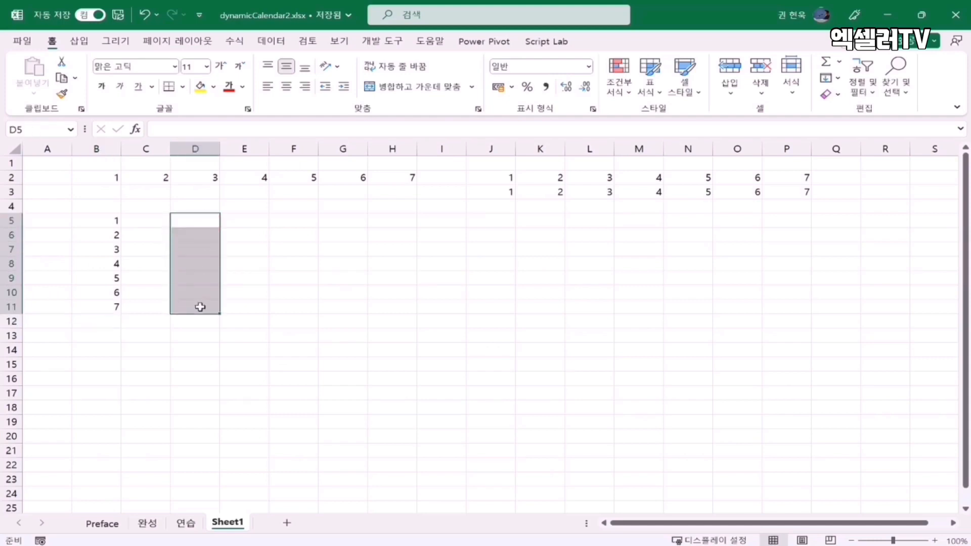
pyautogui.write('=')
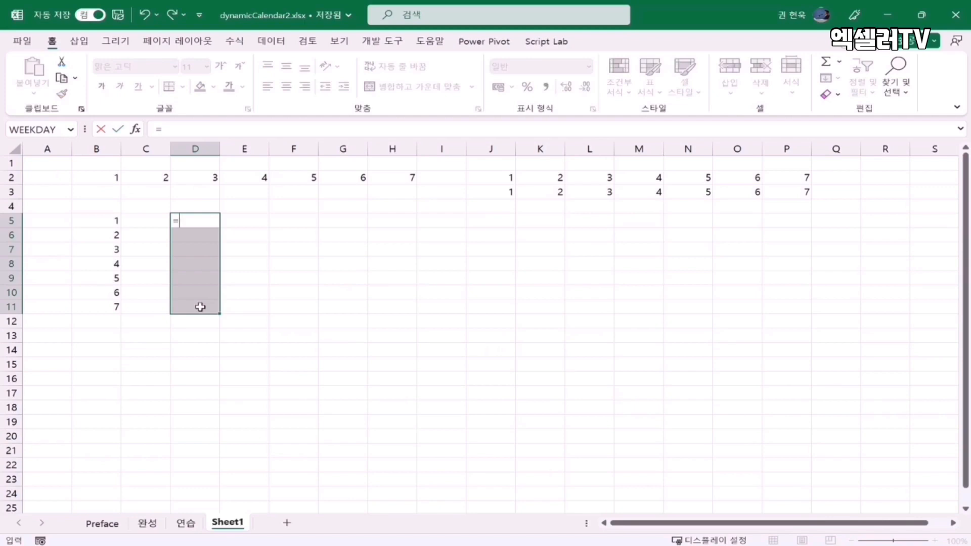
pyautogui.moveTo(96, 221); pyautogui.dragTo(114, 308)
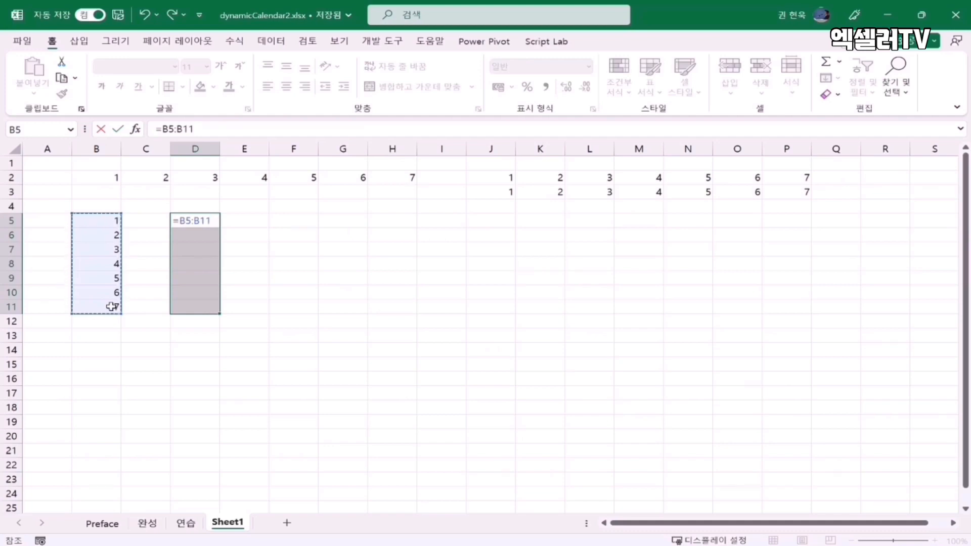
pyautogui.hotkey('ctrl', 'shift', 'Return')
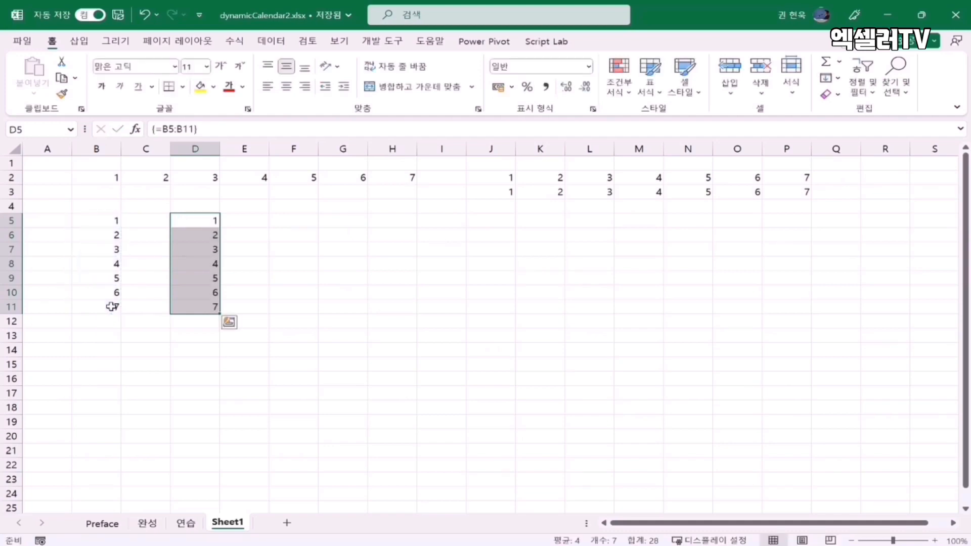
# Evaluate the B5:B11 reference inside D5's formula to view its array constant, then restore the reference and cancel editing
pyautogui.click(215, 217)
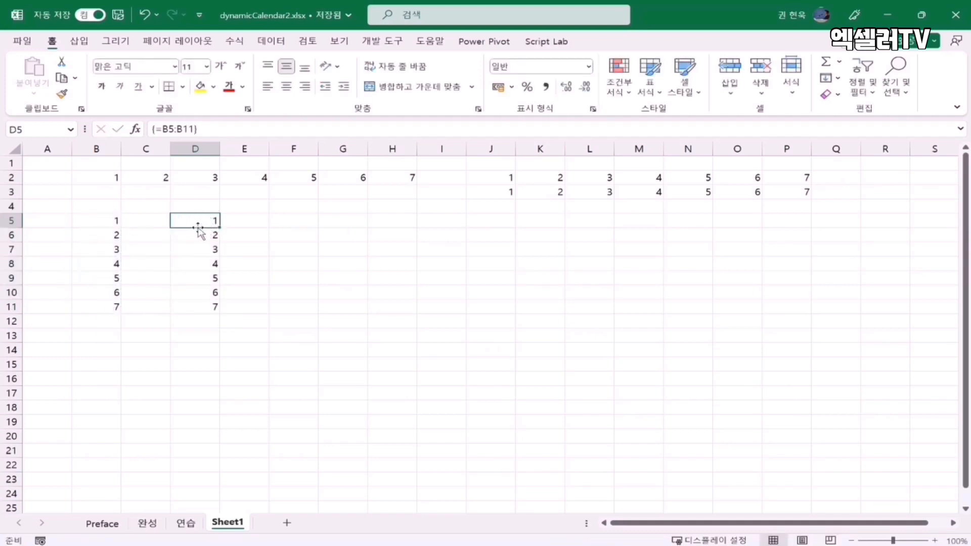
pyautogui.moveTo(161, 129); pyautogui.dragTo(178, 130)
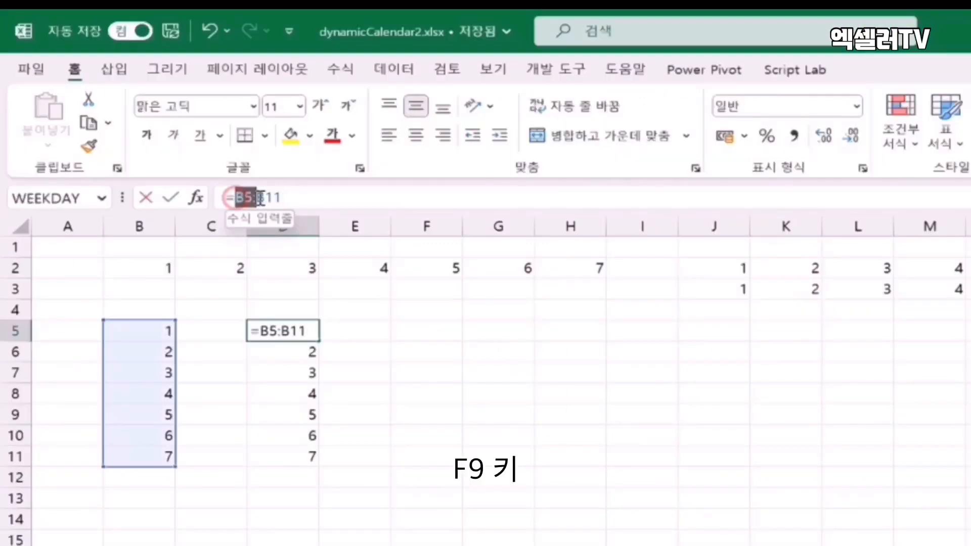
pyautogui.moveTo(260, 197); pyautogui.dragTo(299, 197)
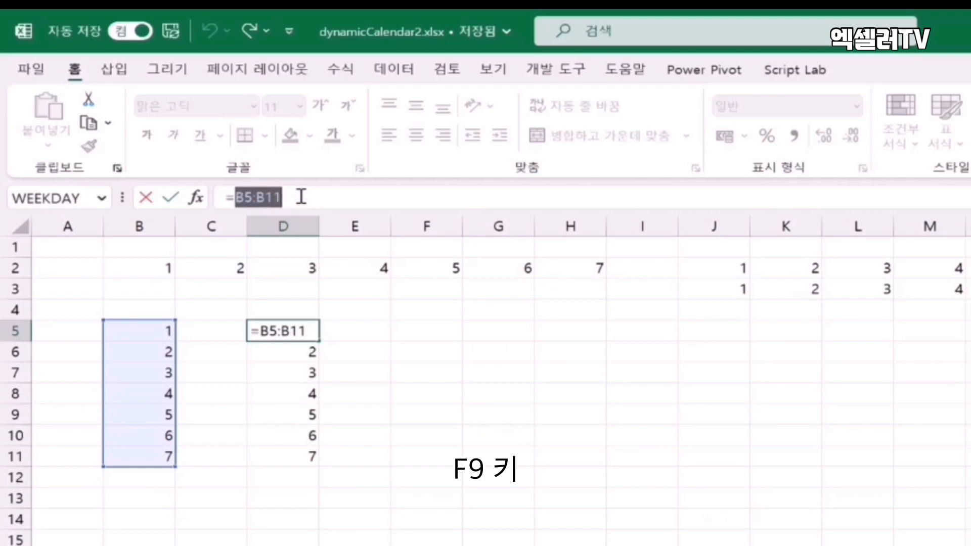
pyautogui.press('F9')
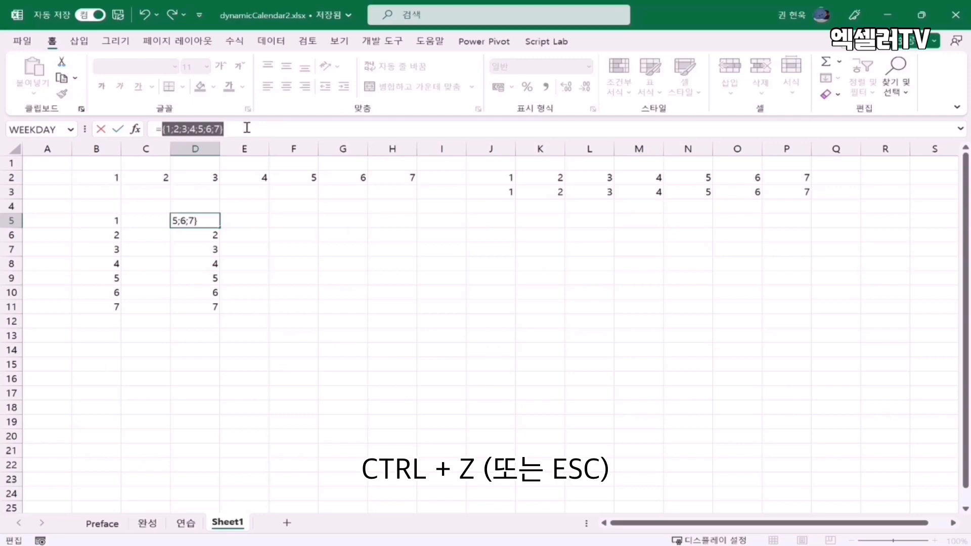
pyautogui.hotkey('ctrl', 'z')
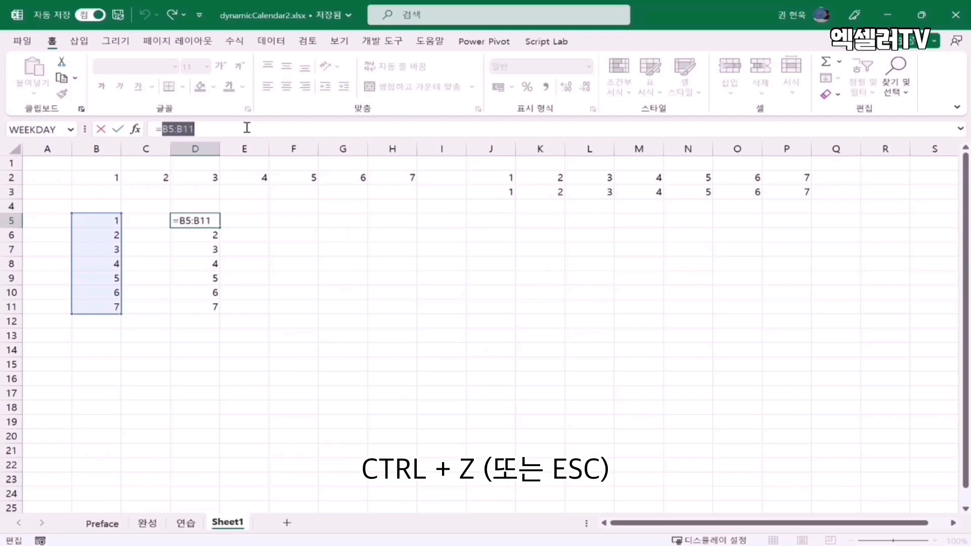
pyautogui.press('Escape')
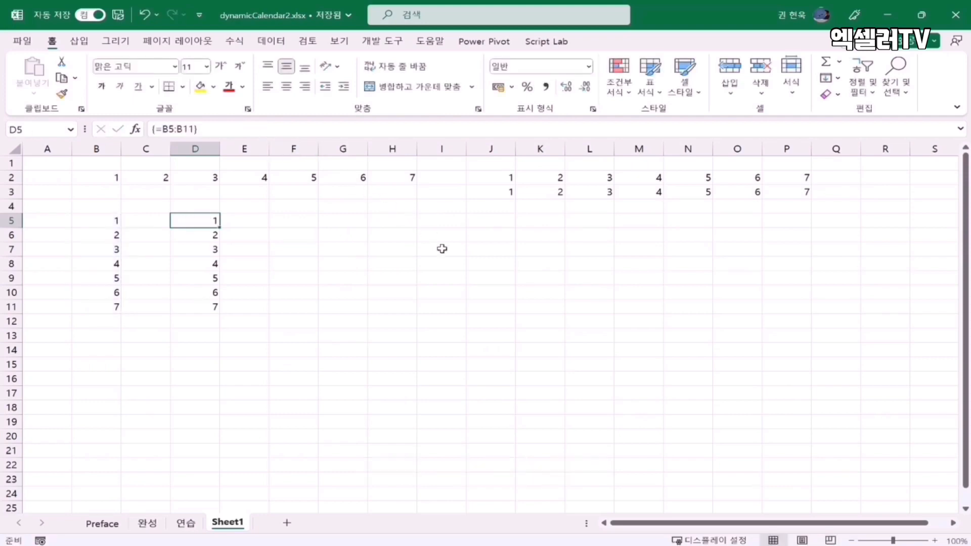
# Fill the 3×3 block G5:I7 row by row with the numbers 1 through 9
pyautogui.click(353, 219)
pyautogui.write('1')
pyautogui.press('Tab')
pyautogui.write('2')
pyautogui.press('Tab')
pyautogui.write('3')
pyautogui.press('Return')
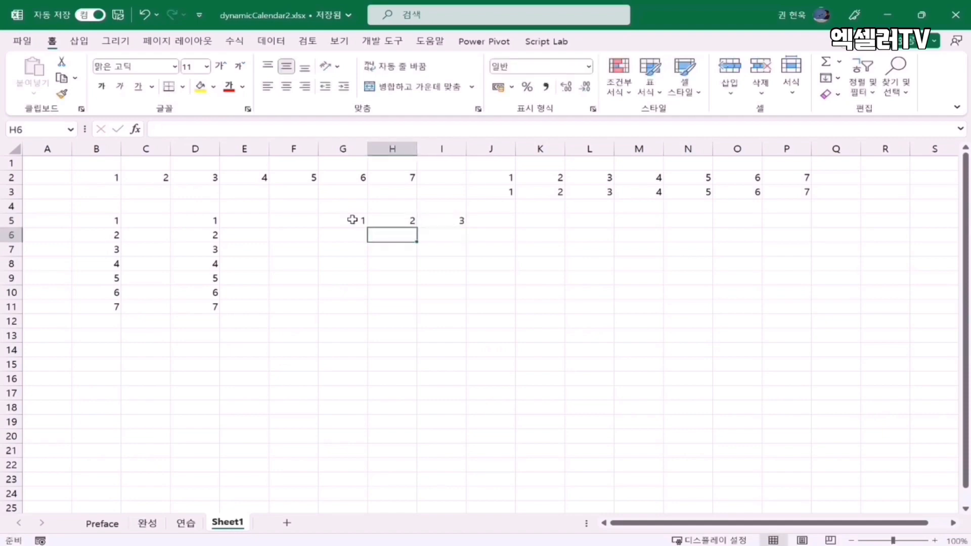
pyautogui.write('4')
pyautogui.press('Tab')
pyautogui.write('5')
pyautogui.press('Tab')
pyautogui.write('6')
pyautogui.press('Tab')
pyautogui.press('Return')
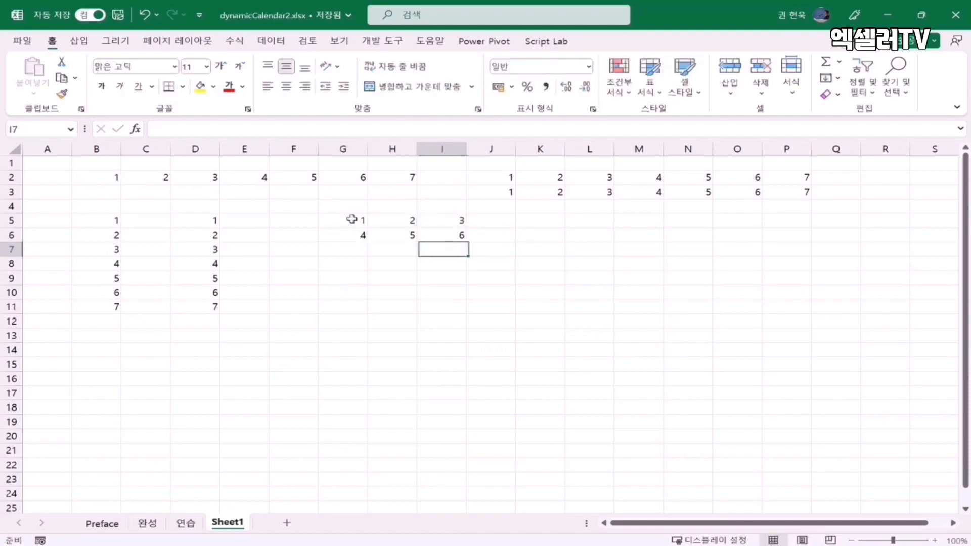
pyautogui.write('7')
pyautogui.press('Tab')
pyautogui.write('8')
pyautogui.press('Tab')
pyautogui.write('9')
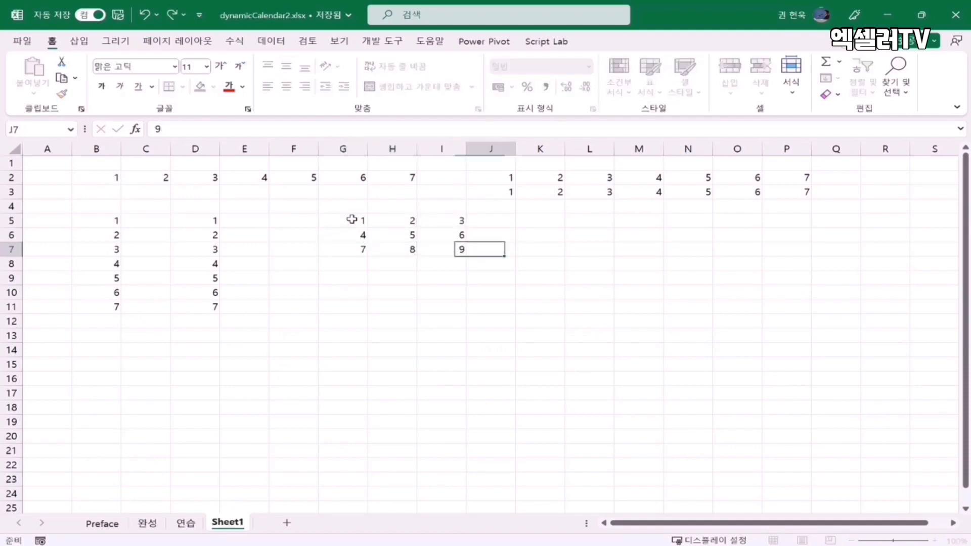
pyautogui.press('Tab')
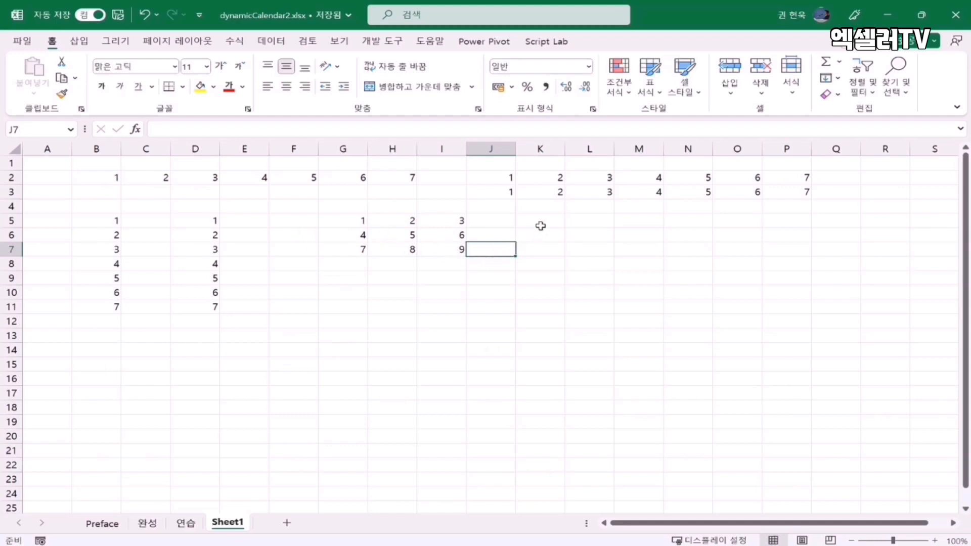
# Enter =G5:I7 as a legacy array formula in the range K5:M7
pyautogui.moveTo(539, 220); pyautogui.dragTo(635, 252)
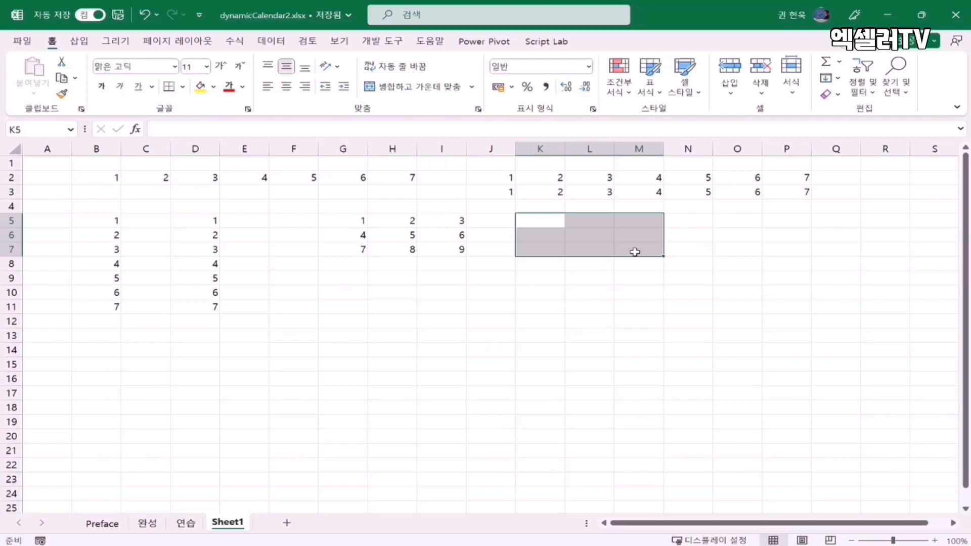
pyautogui.write('=')
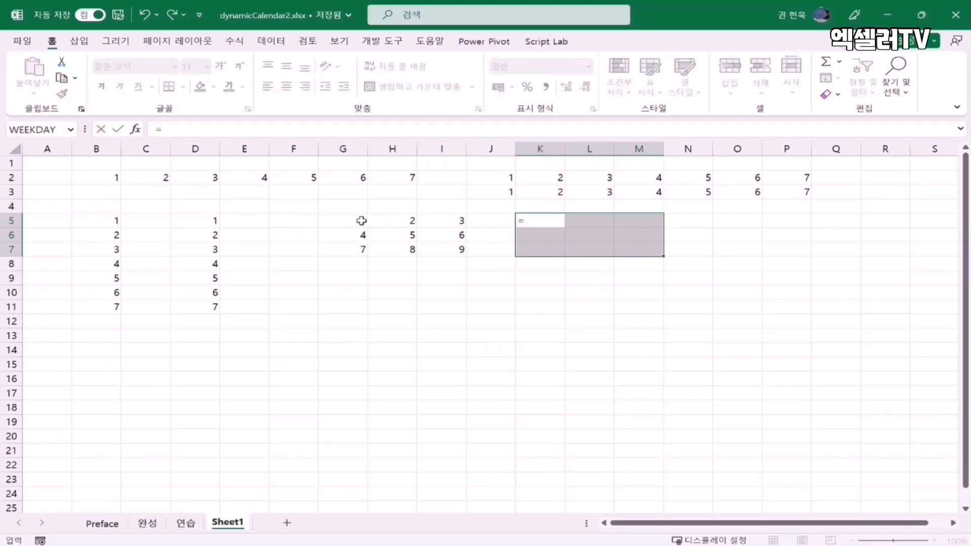
pyautogui.moveTo(362, 220); pyautogui.dragTo(441, 246)
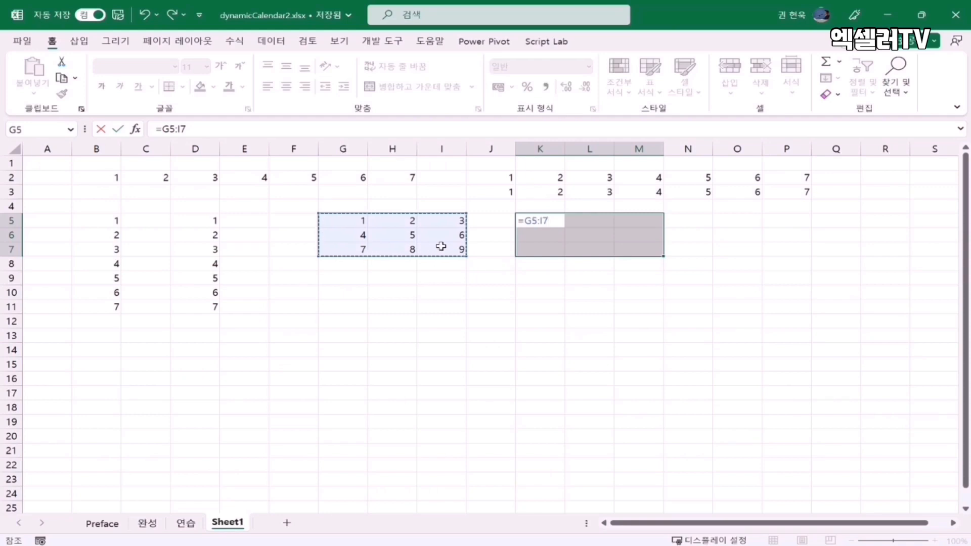
pyautogui.hotkey('ctrl', 'shift', 'Return')
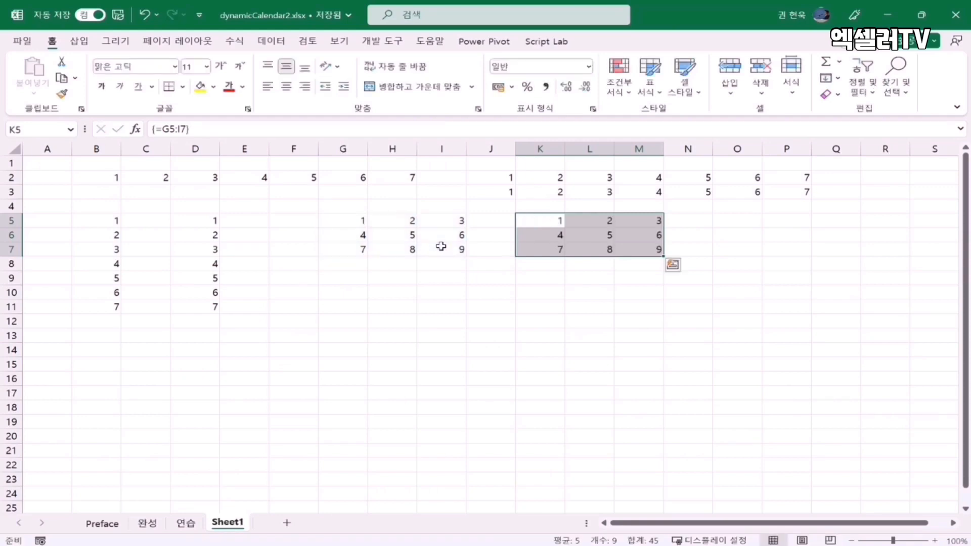
# Evaluate the G5:I7 reference inside K5's formula to view its two-dimensional array constant, then cancel editing
pyautogui.click(532, 221)
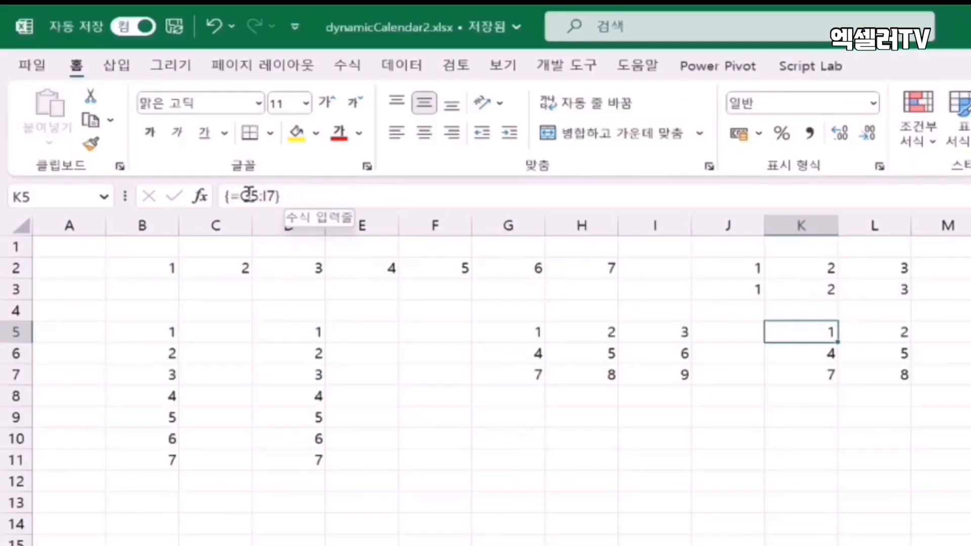
pyautogui.moveTo(242, 197); pyautogui.dragTo(292, 204)
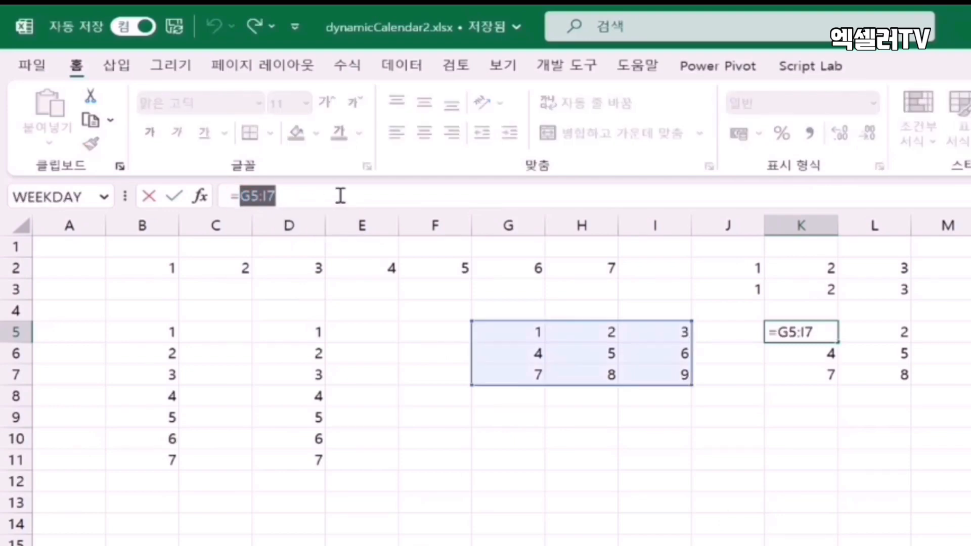
pyautogui.press('F9')
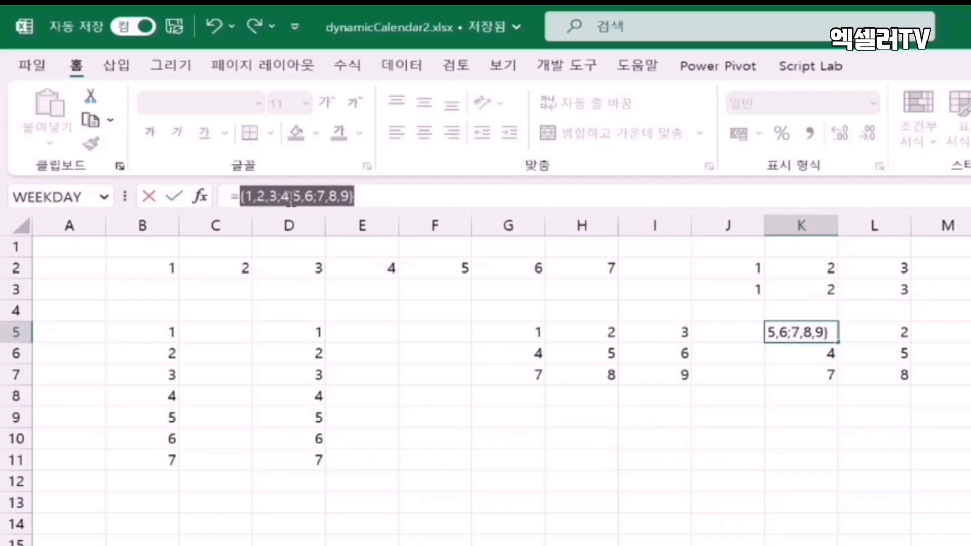
pyautogui.press('Escape')
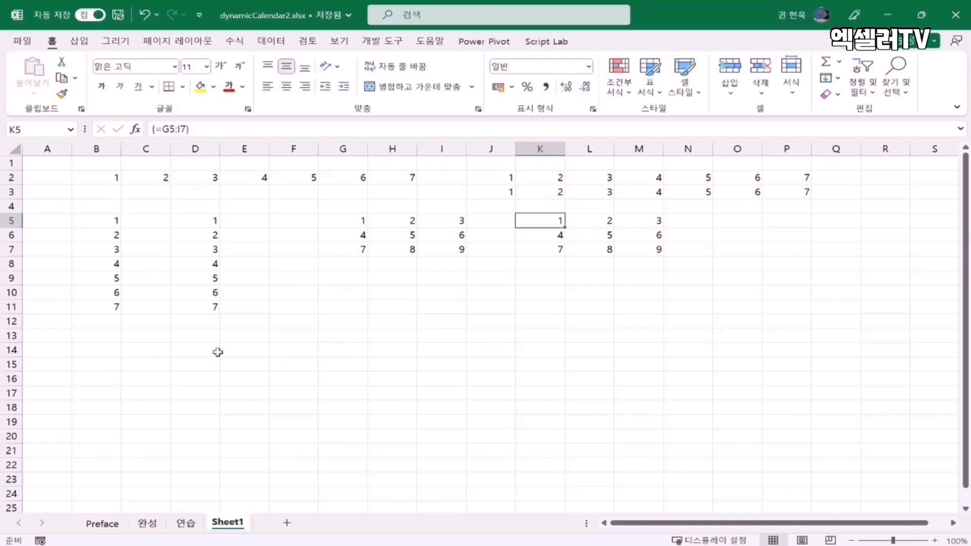
# View the finished calendar on the 완성 sheet, then return to Sheet1 and enter 1 in cell G10
pyautogui.click(151, 522)
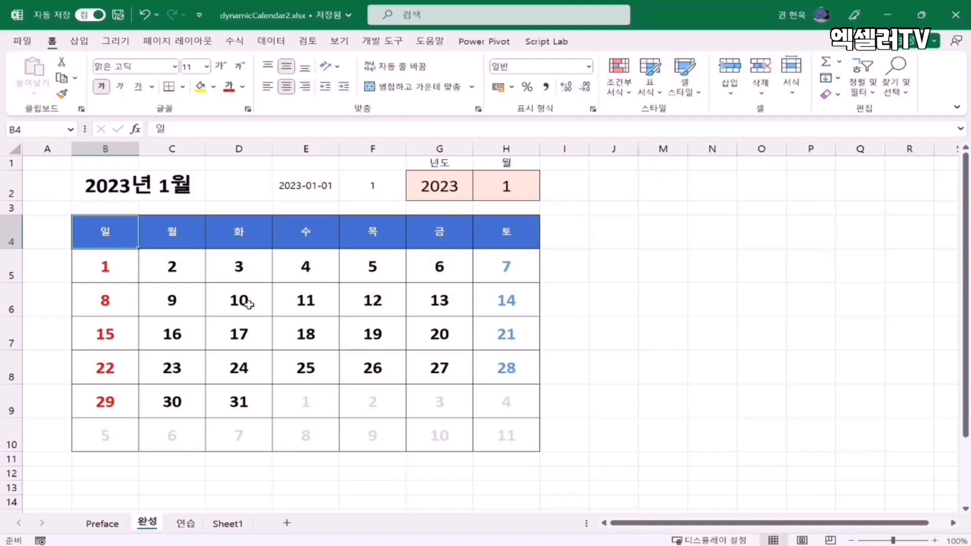
pyautogui.click(226, 523)
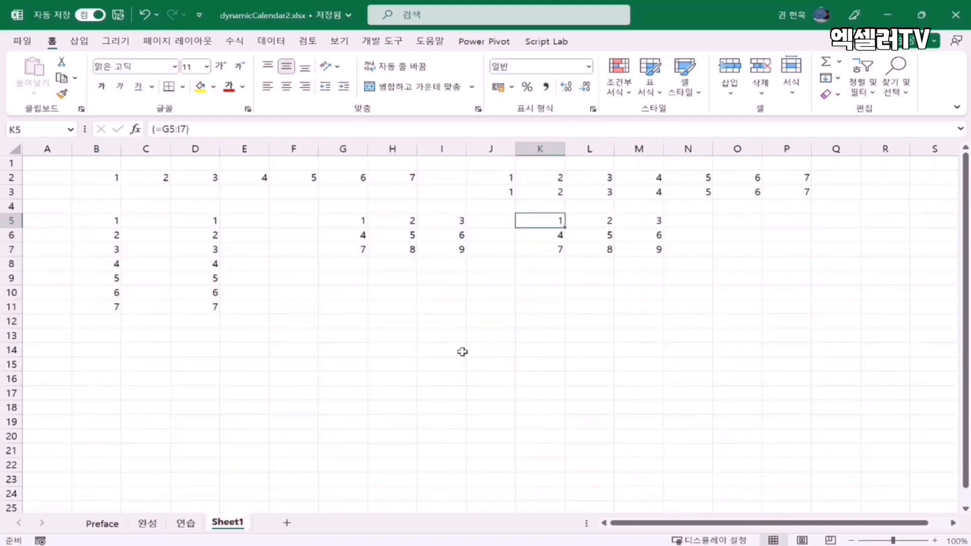
pyautogui.click(361, 295)
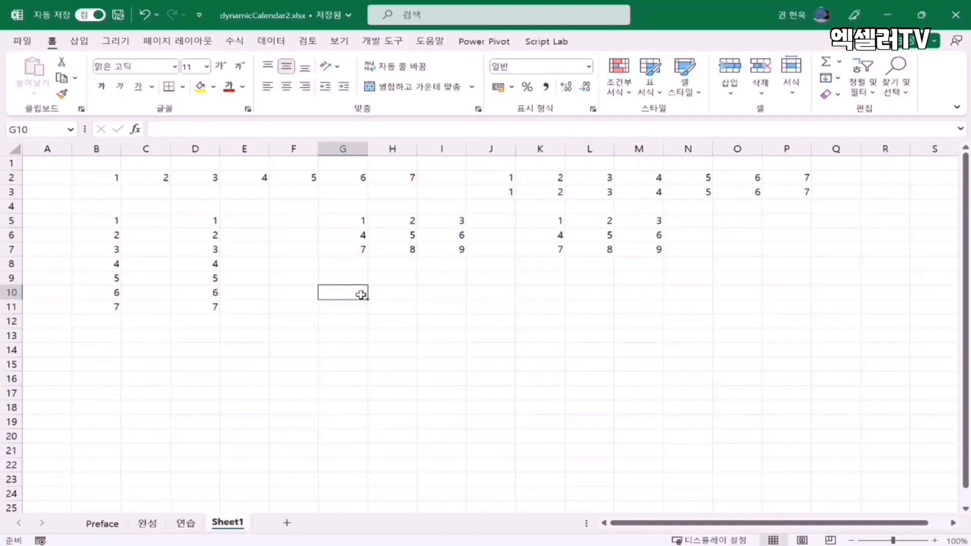
pyautogui.write('1')
pyautogui.press('Return')
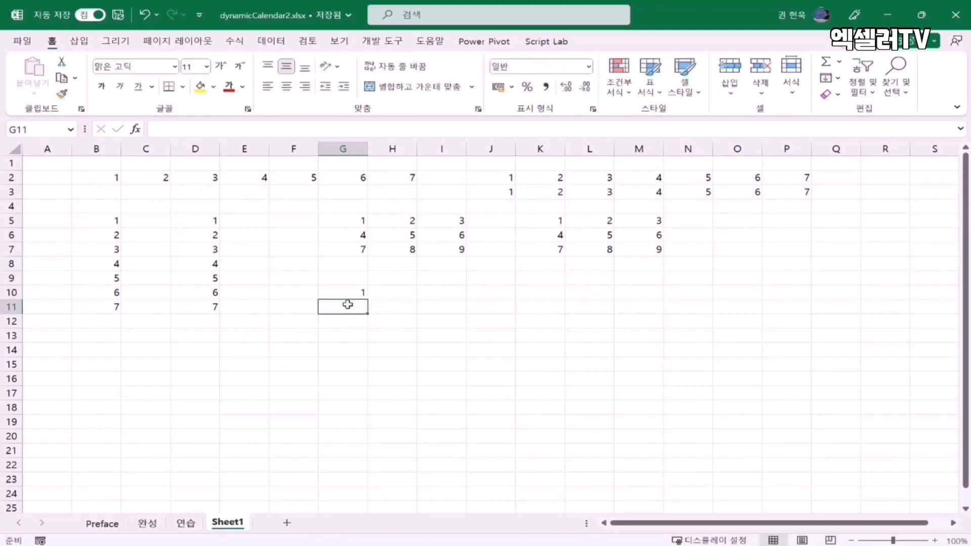
# Select G11:M15 and start a formula adding the horizontal array constant to G10: =G10+{0,1,2,3,4,5,6}
pyautogui.hotkey('shift', 'Right')
pyautogui.hotkey('shift', 'Right')
pyautogui.hotkey('shift', 'Right')
pyautogui.hotkey('shift', 'Right')
pyautogui.hotkey('shift', 'Right')
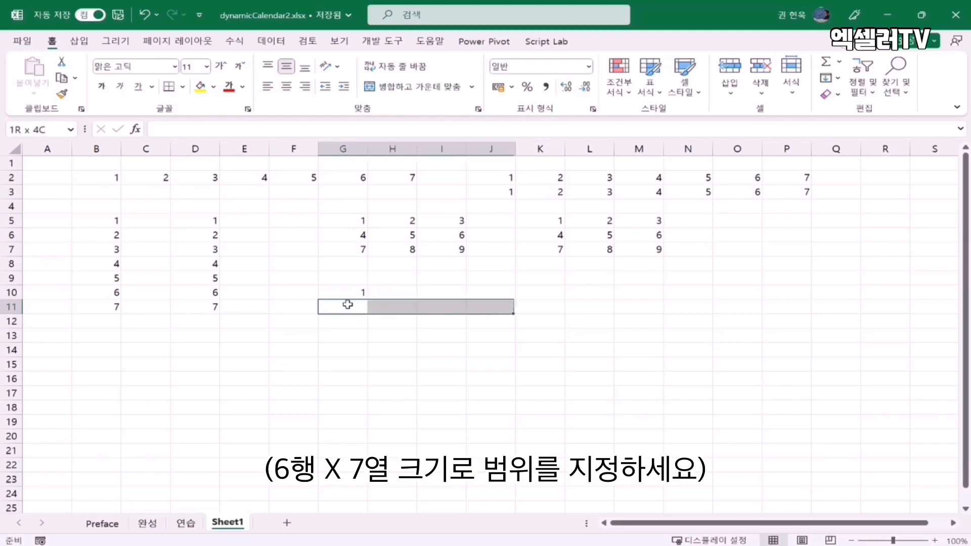
pyautogui.hotkey('shift', 'Right')
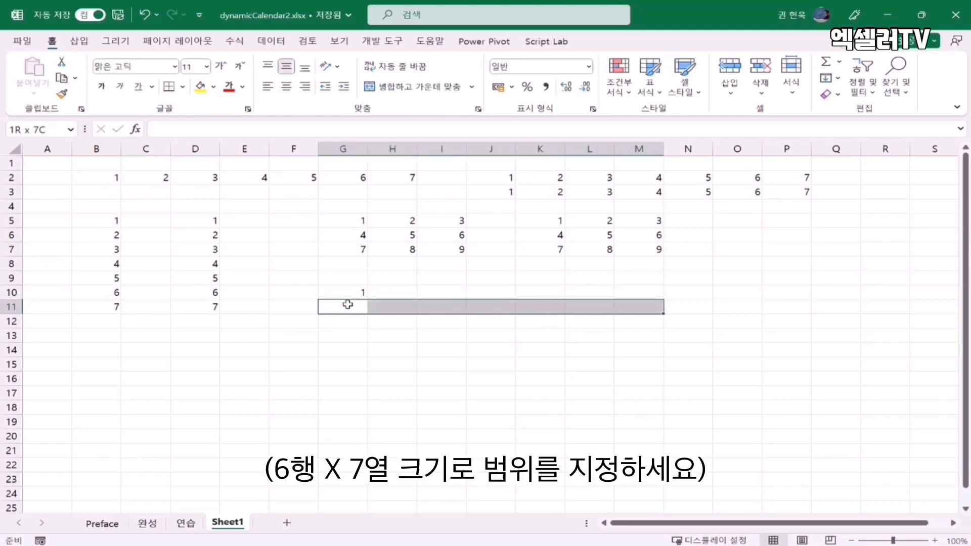
pyautogui.hotkey('shift', 'Down')
pyautogui.hotkey('shift', 'Down')
pyautogui.hotkey('shift', 'Down')
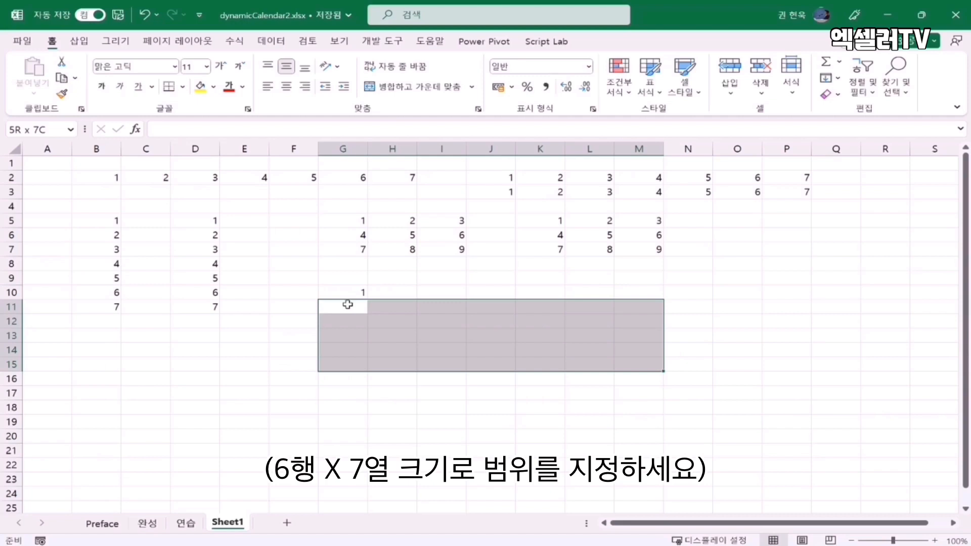
pyautogui.write('=')
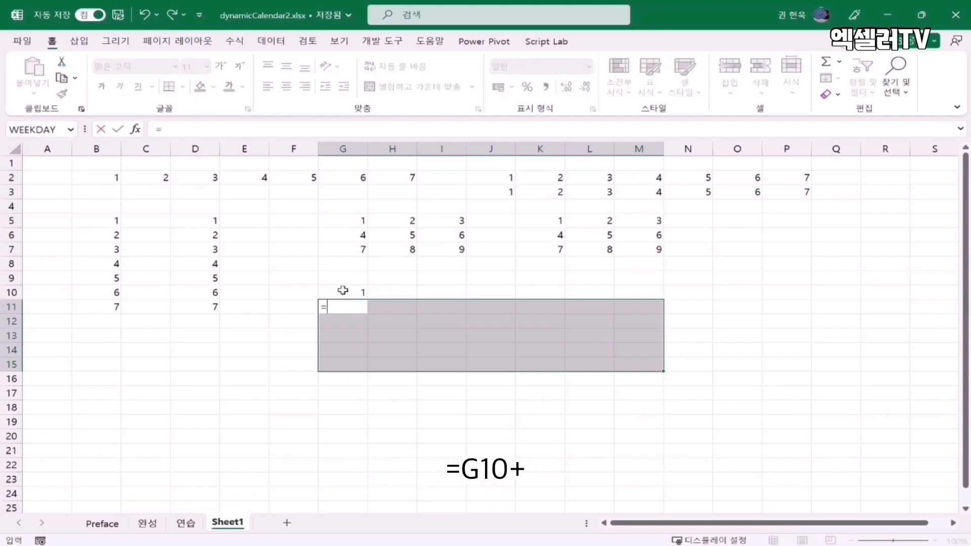
pyautogui.click(343, 290)
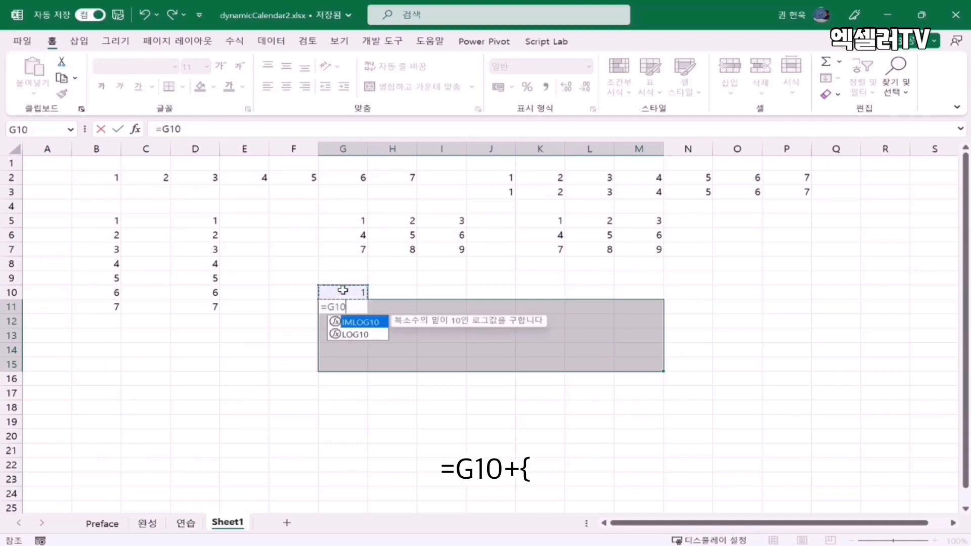
pyautogui.write('+')
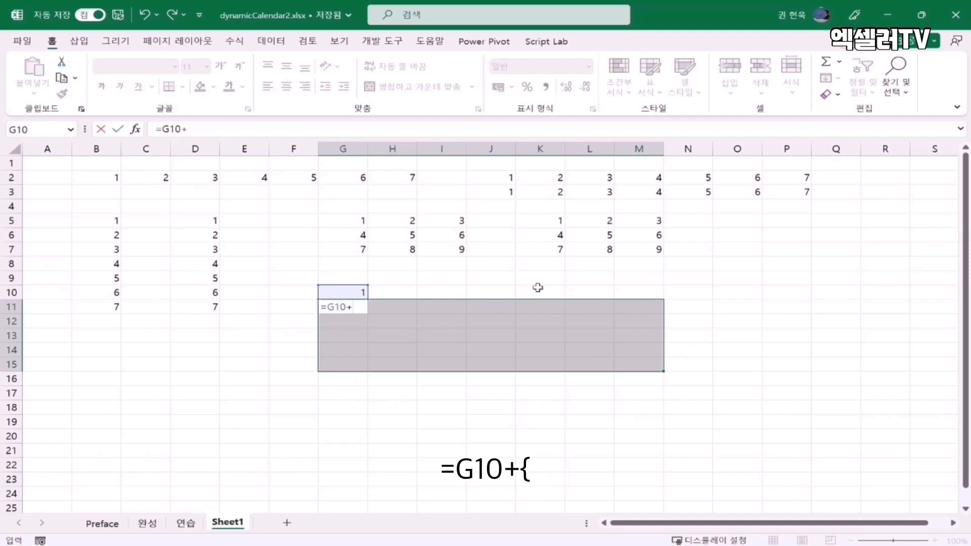
pyautogui.write('{')
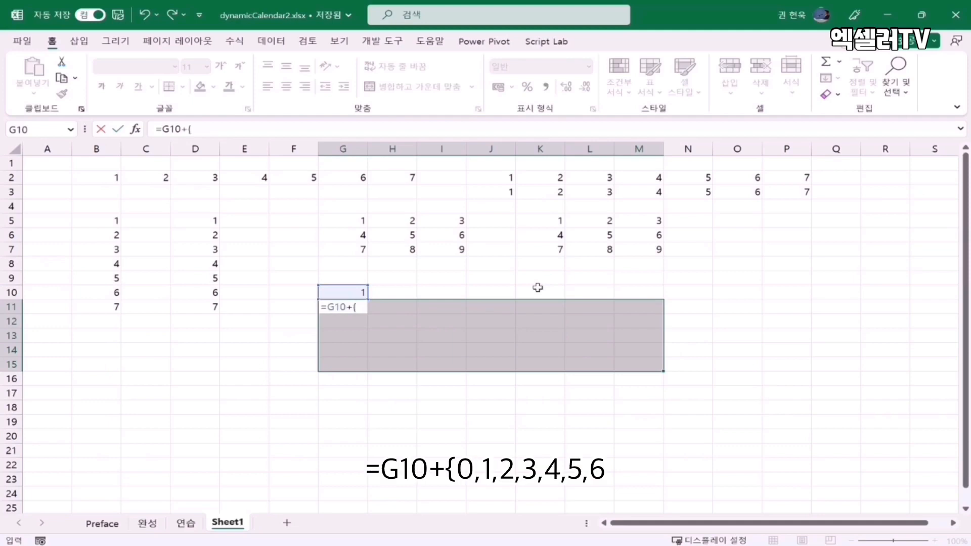
pyautogui.write('0')
pyautogui.write(',1,')
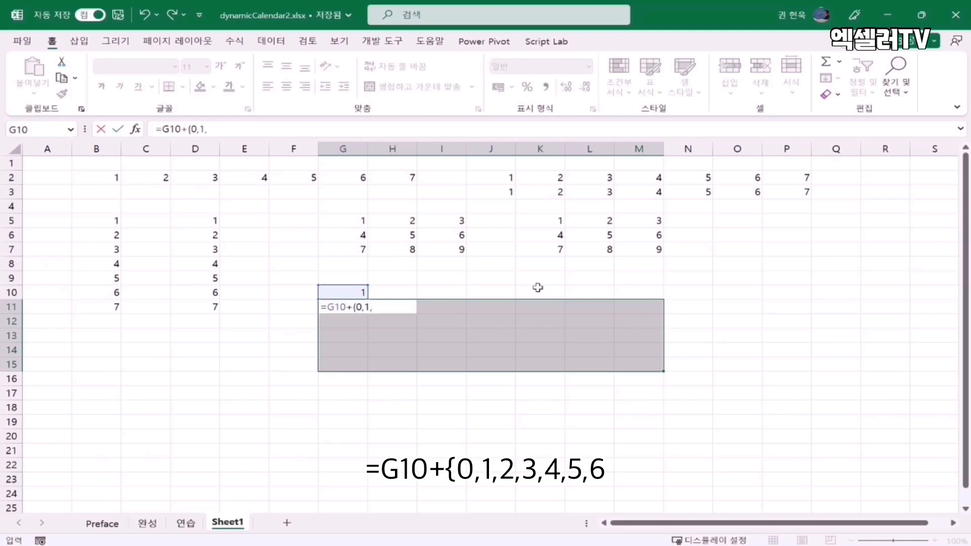
pyautogui.write('2,3,4,5,6')
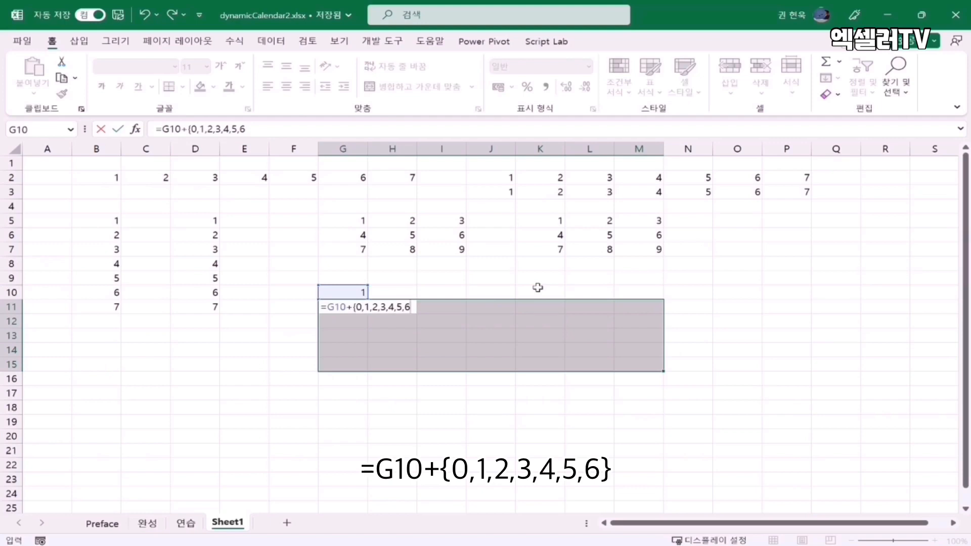
pyautogui.write('}')
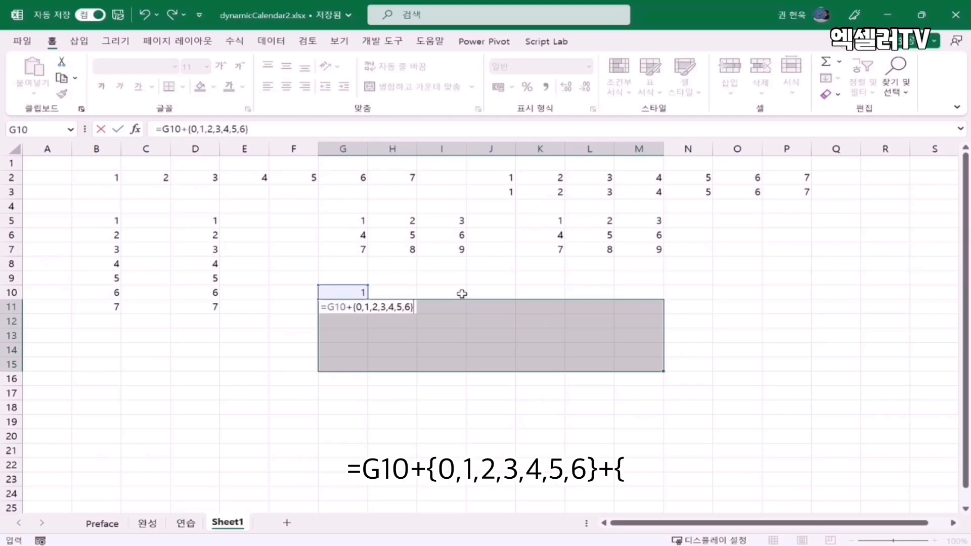
# Add the vertical array constant {0;7;14;21;28;35} to the formula and commit it as a legacy array formula
pyautogui.write('+{')
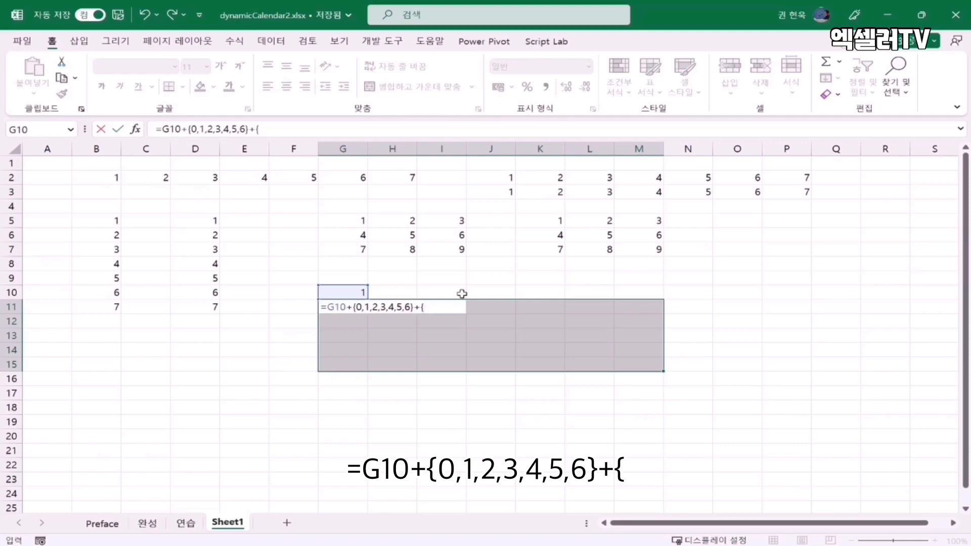
pyautogui.write('0')
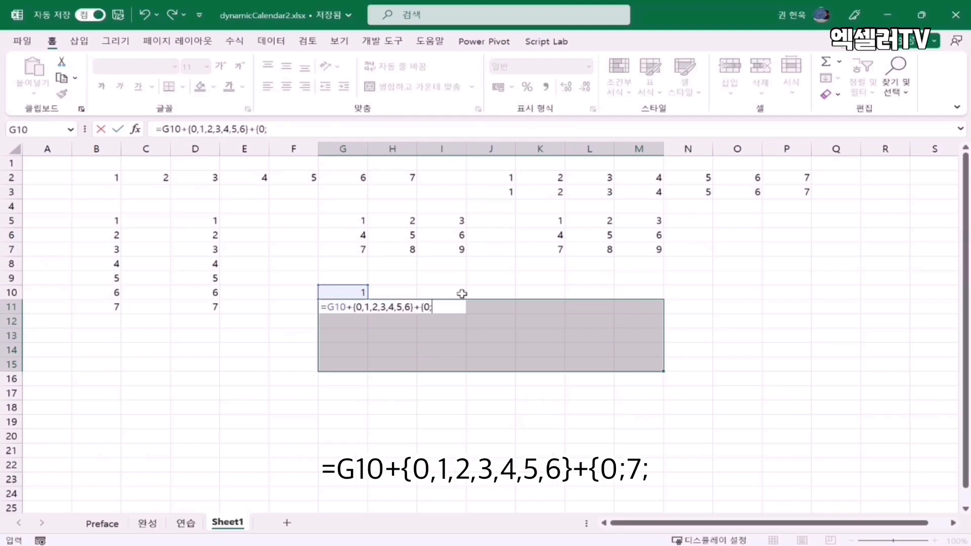
pyautogui.write('7')
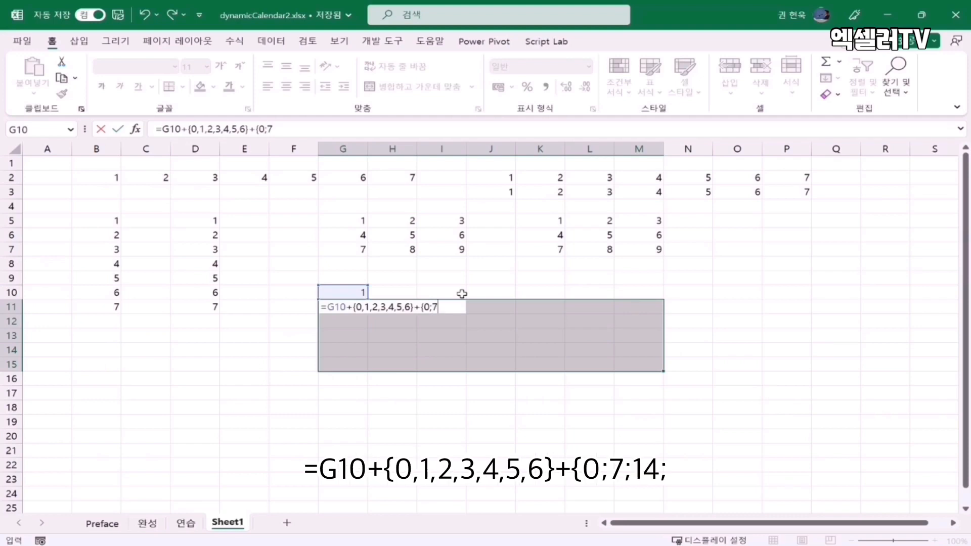
pyautogui.write(';14;21')
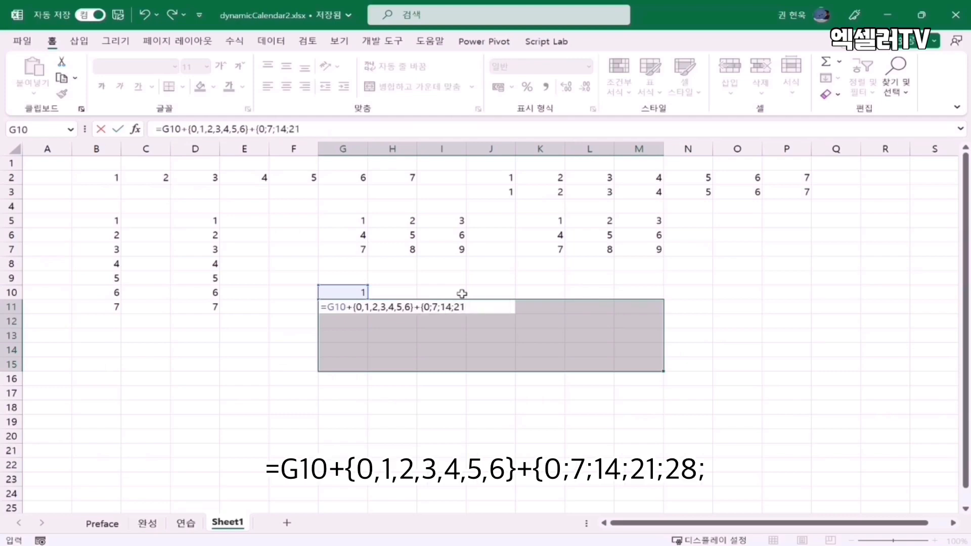
pyautogui.write(';28;')
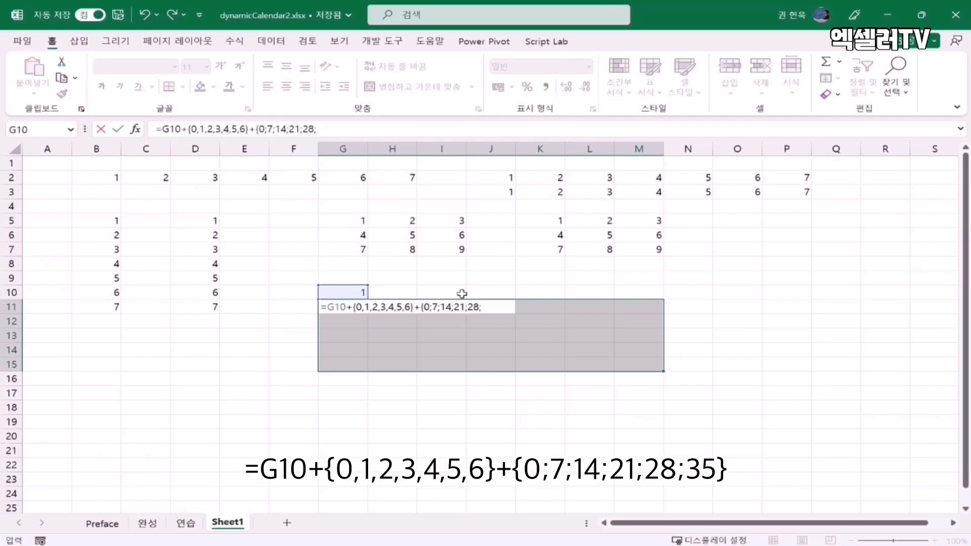
pyautogui.write('35}')
pyautogui.hotkey('ctrl', 'shift', 'Return')
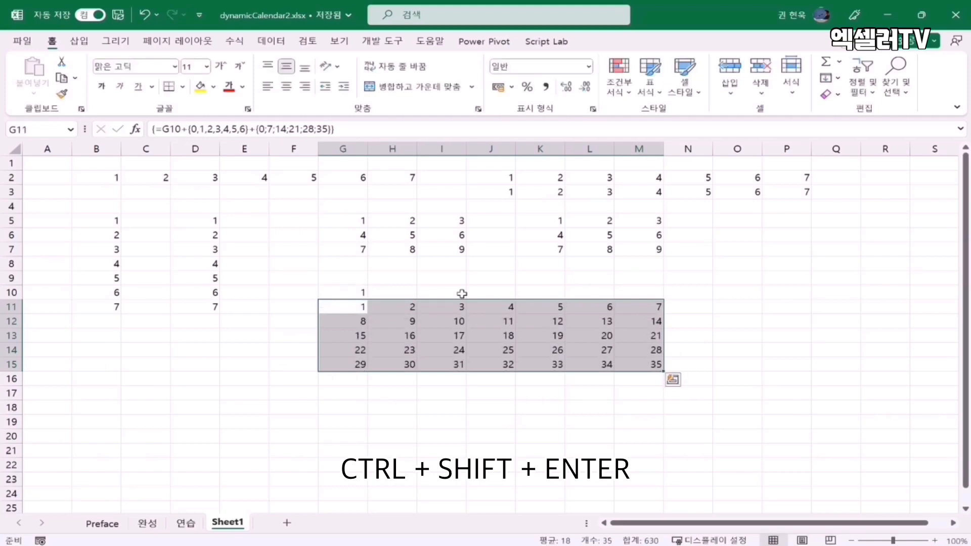
# Inspect the array formula in G11 and the starting value in G10 that it refers to
pyautogui.click(338, 306)
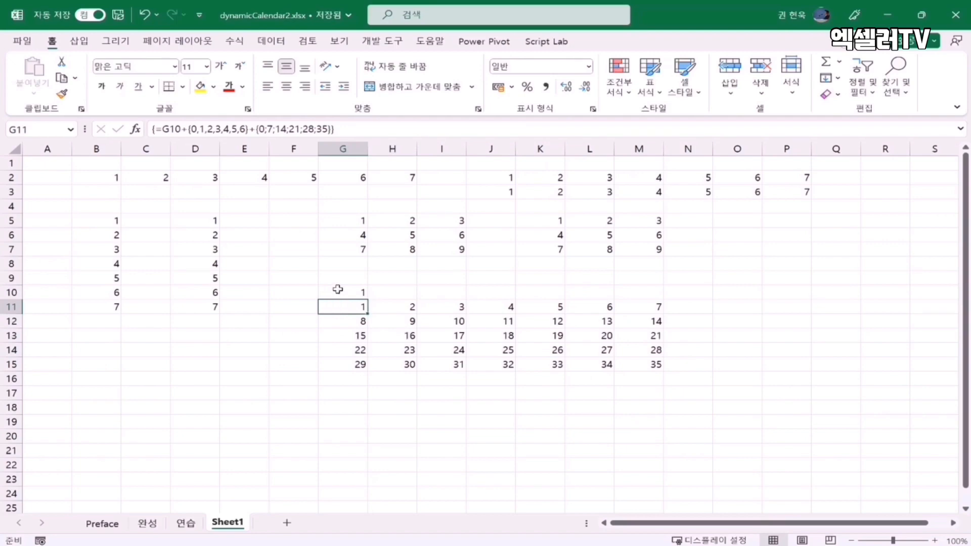
pyautogui.click(338, 289)
pyautogui.click(346, 307)
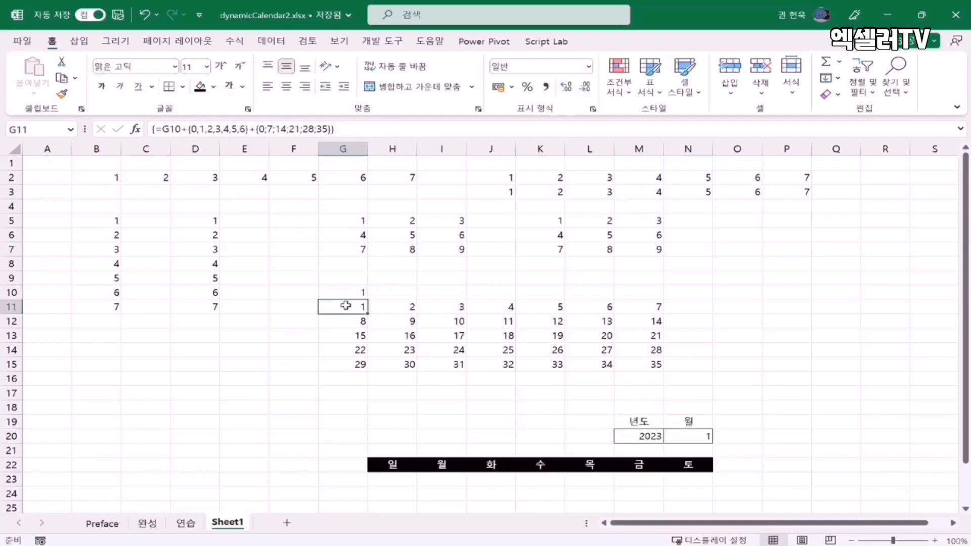
# Enter 2023 as the year in M20 and 1 as the month in N20 above the weekday header row
pyautogui.click(392, 465)
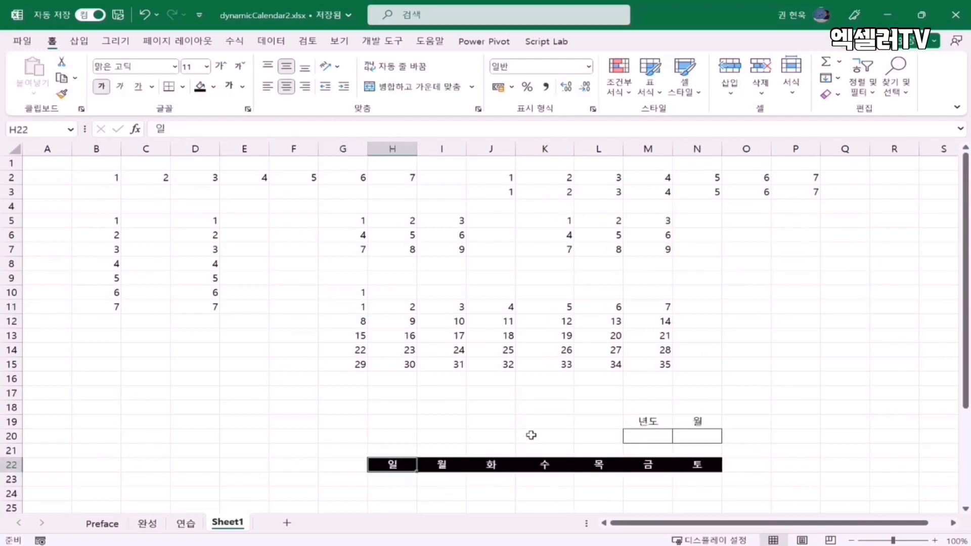
pyautogui.scroll(-2, 531, 435)
pyautogui.scroll(-3, 531, 435)
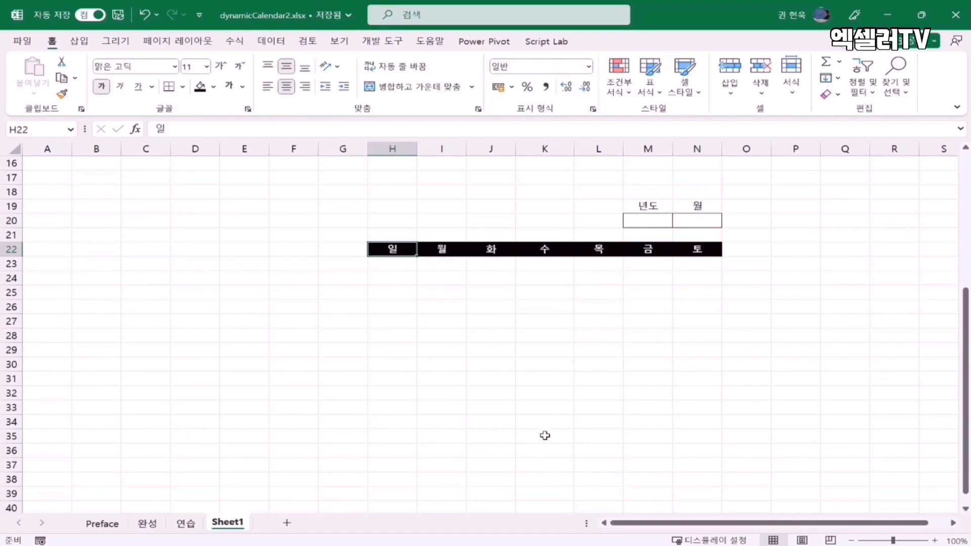
pyautogui.click(662, 222)
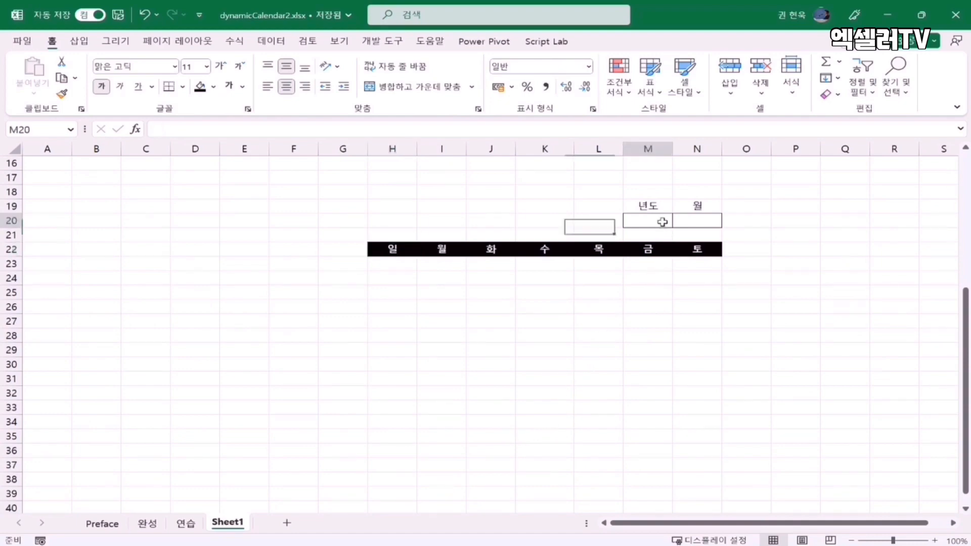
pyautogui.write('2023')
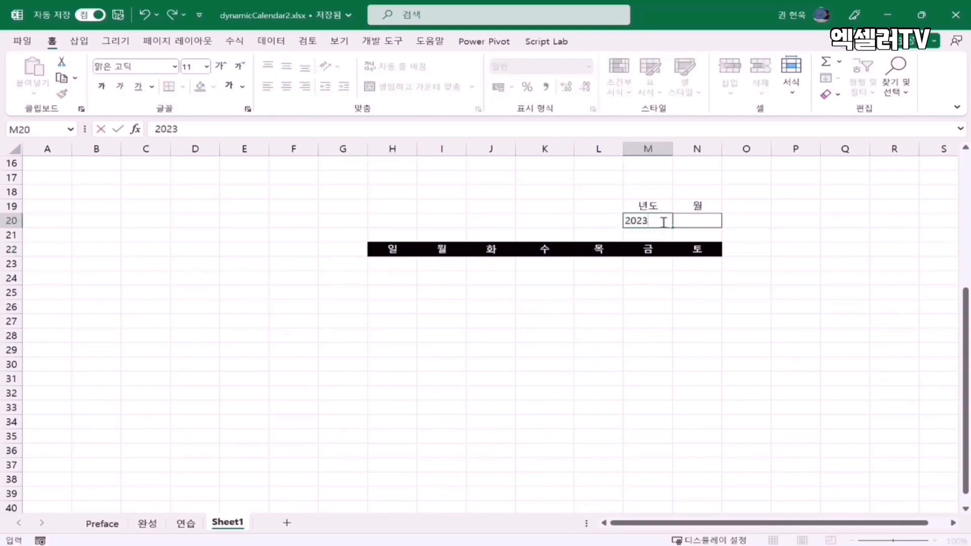
pyautogui.press('Tab')
pyautogui.write('1')
pyautogui.press('Tab')
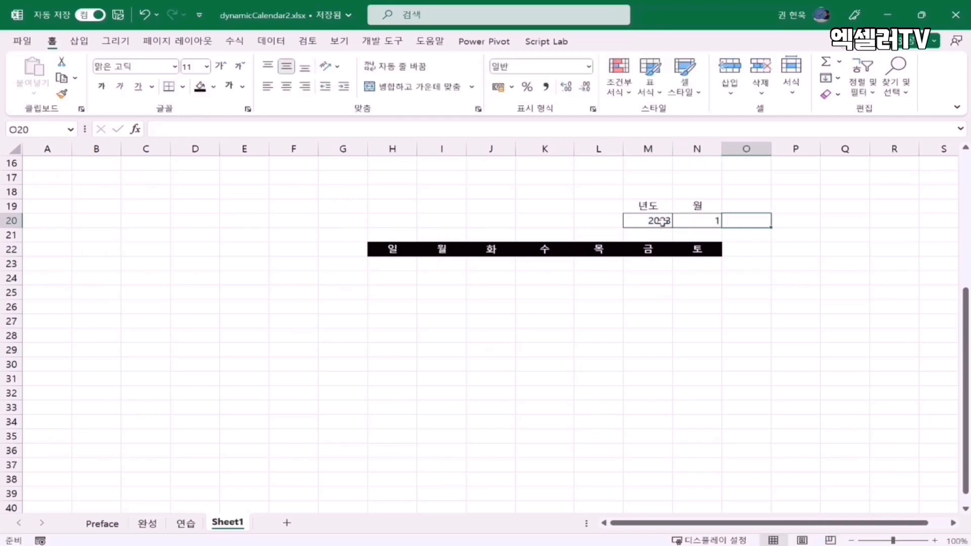
# Enter =DATE(M20,N20,1) in K20 to get the first day of the chosen year and month
pyautogui.click(703, 219)
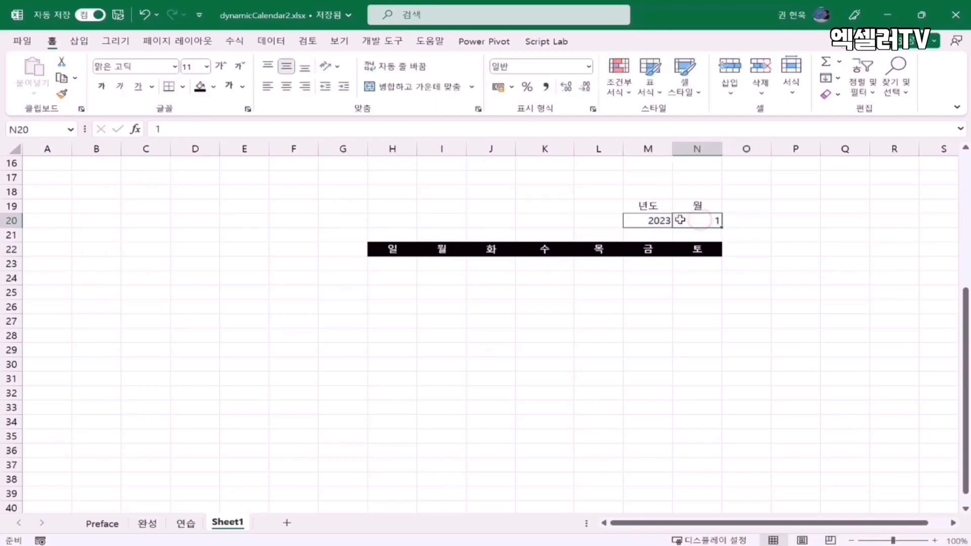
pyautogui.click(543, 220)
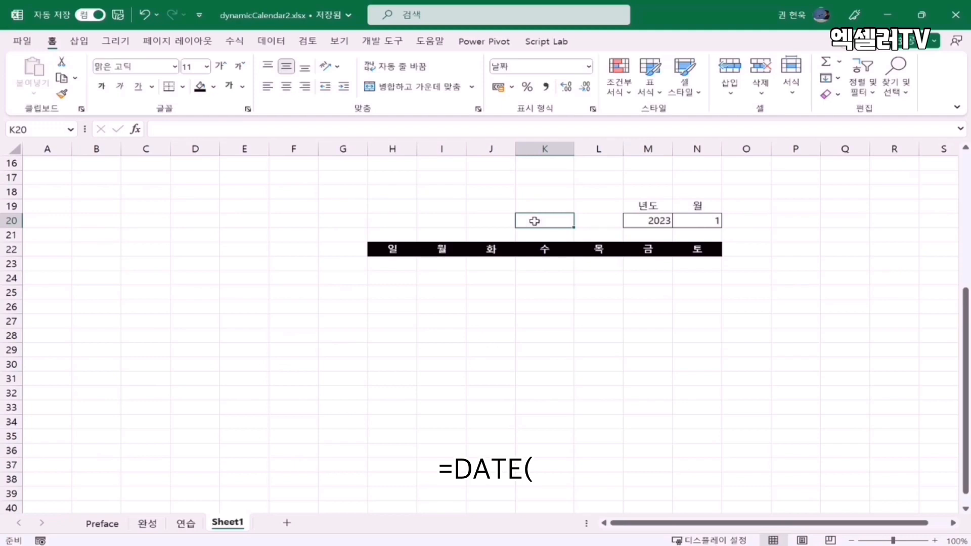
pyautogui.write('=date(')
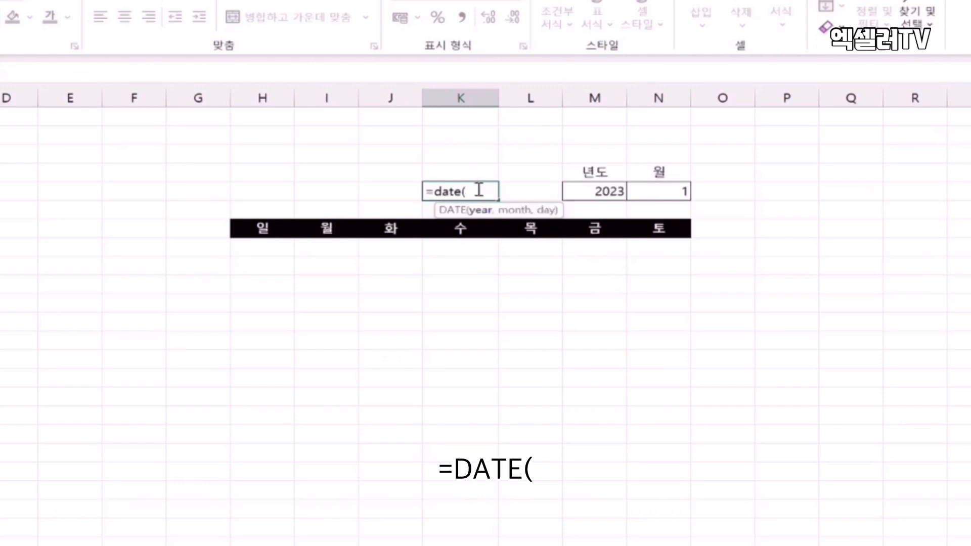
pyautogui.click(593, 192)
pyautogui.write(',')
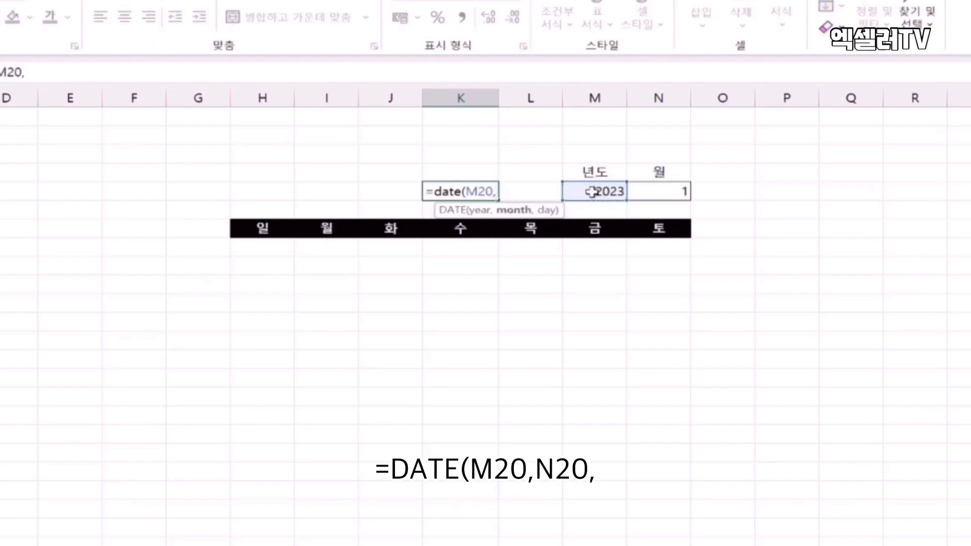
pyautogui.click(668, 195)
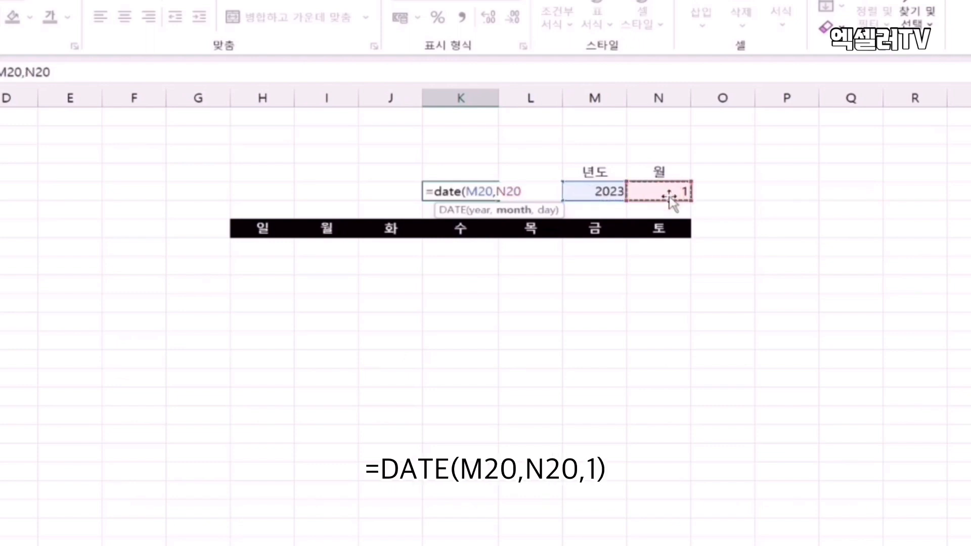
pyautogui.write(',')
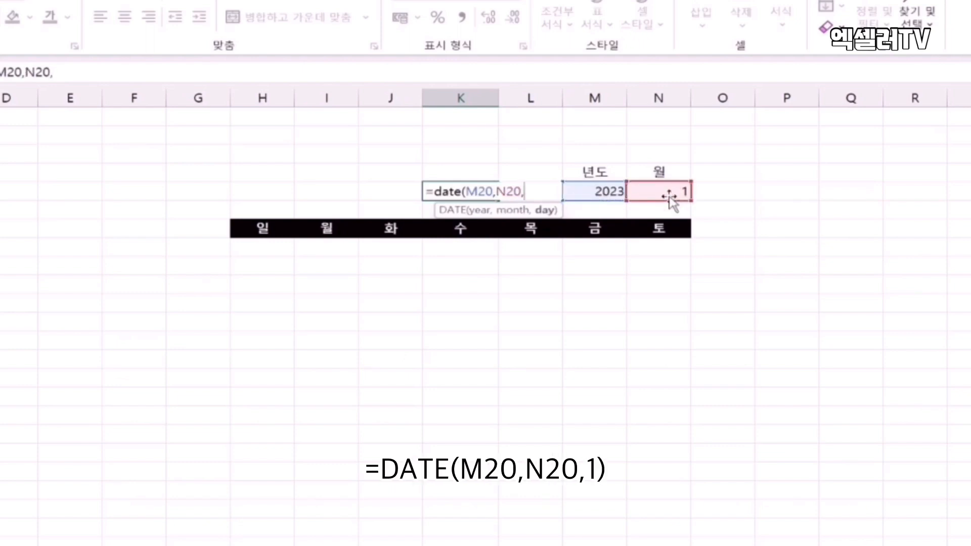
pyautogui.write('1)')
pyautogui.press('Return')
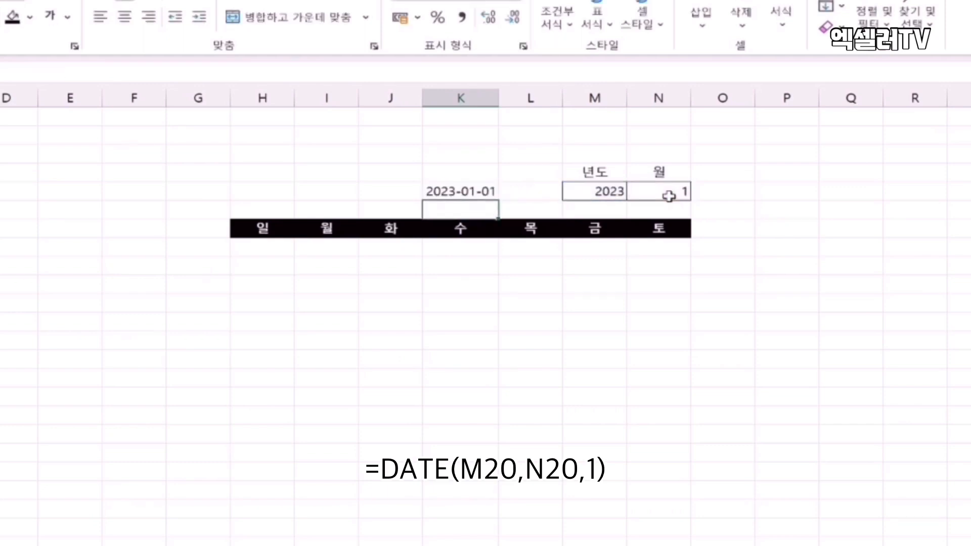
# Enter =WEEKDAY(K20) in L20 to get the weekday number of the first day, leaving out the return type
pyautogui.click(552, 190)
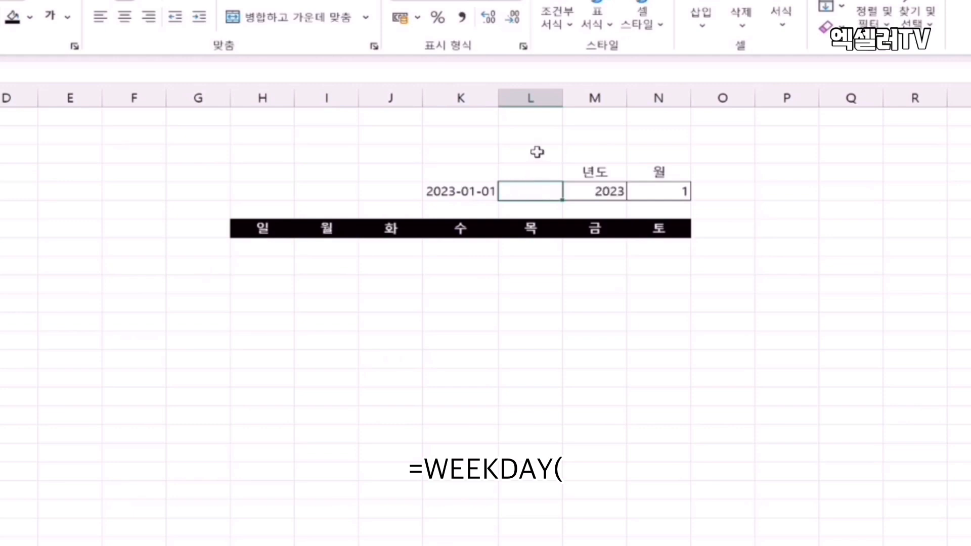
pyautogui.write('=week')
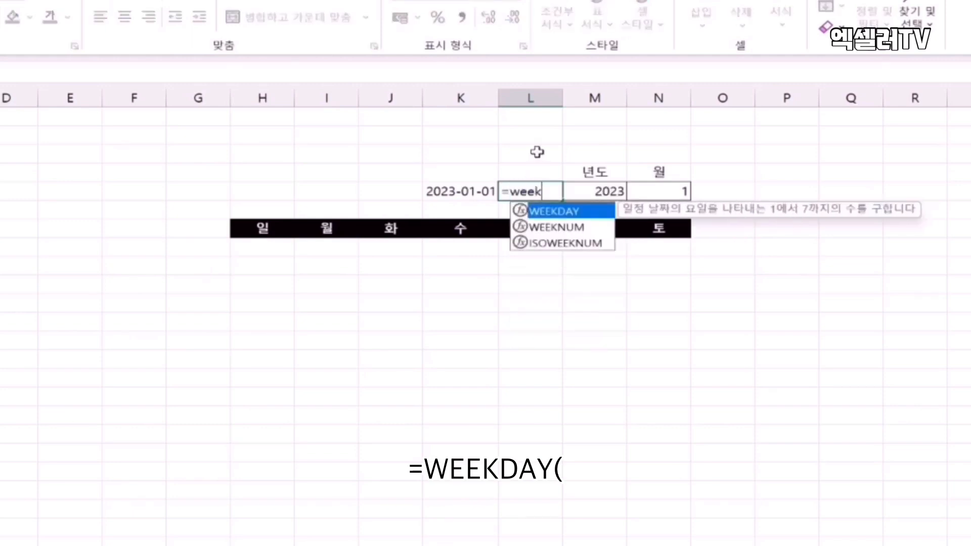
pyautogui.write('day')
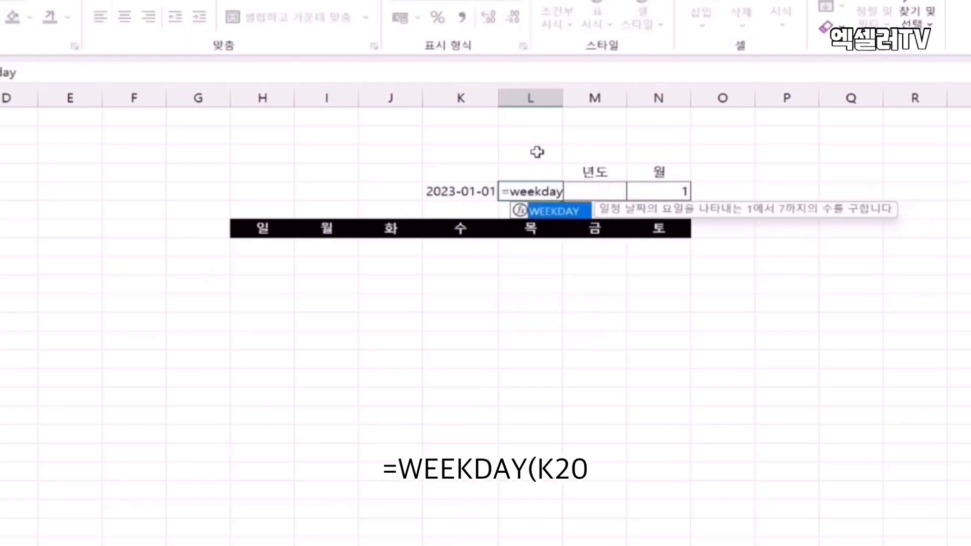
pyautogui.write('(')
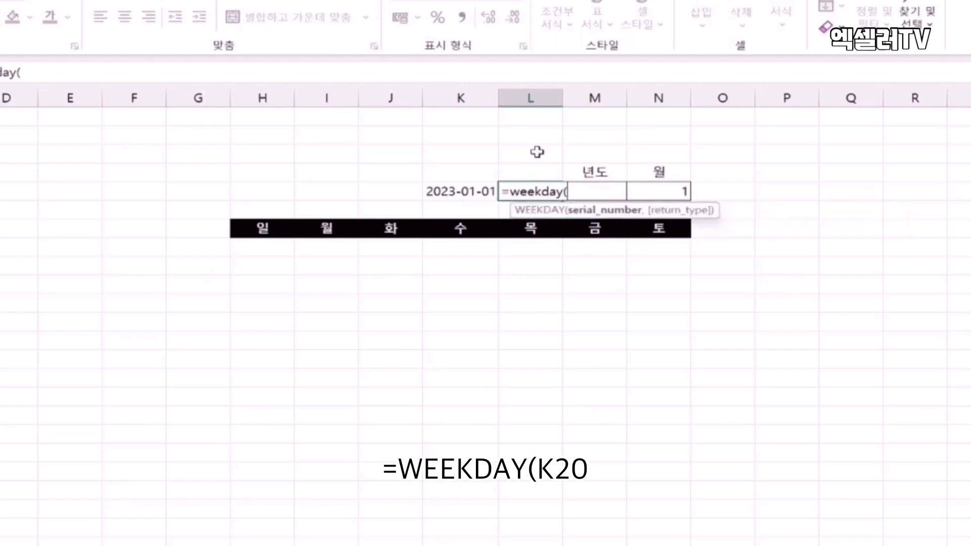
pyautogui.click(462, 192)
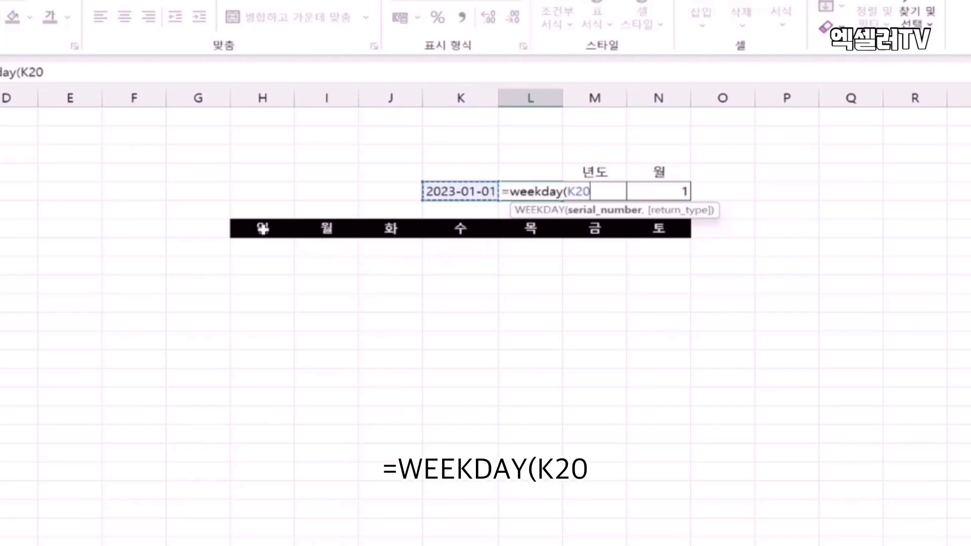
pyautogui.write(',')
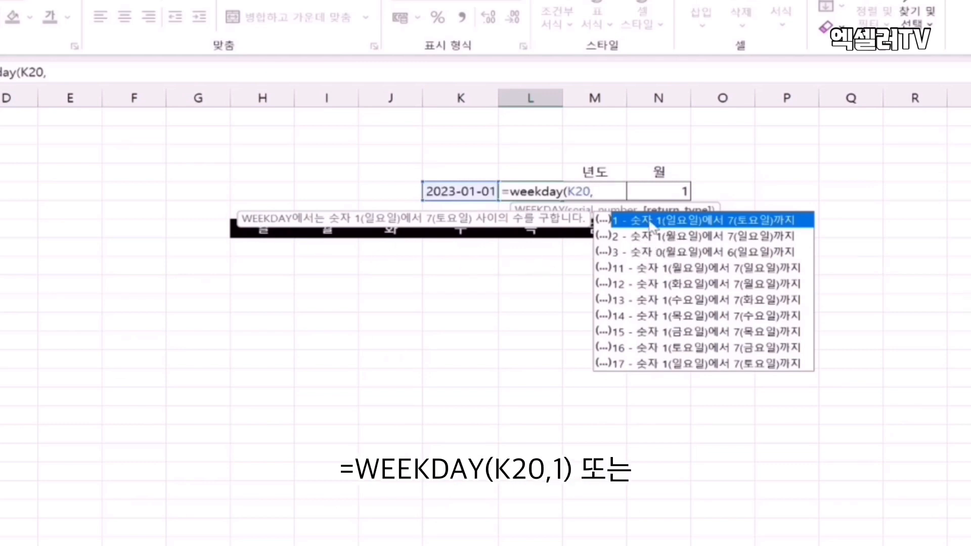
pyautogui.press('BackSpace')
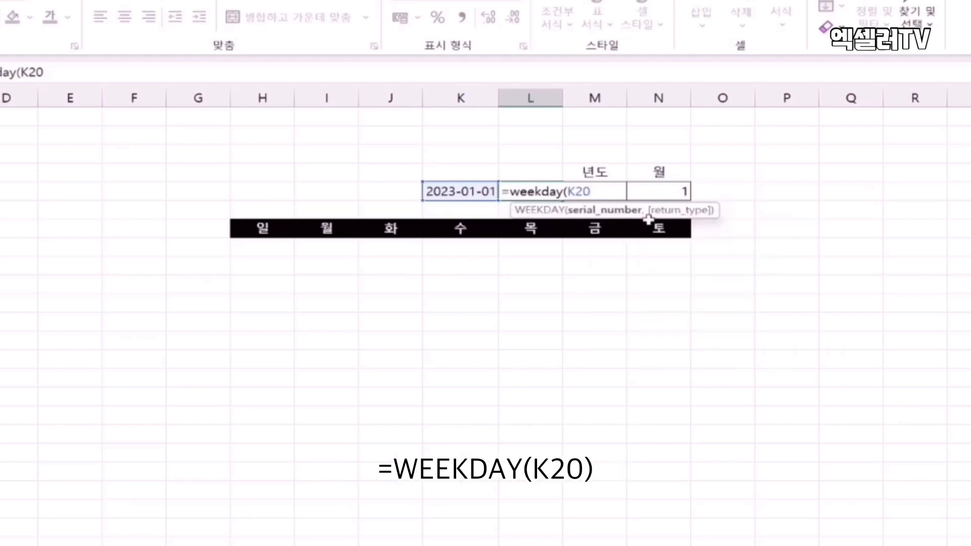
pyautogui.press('Return')
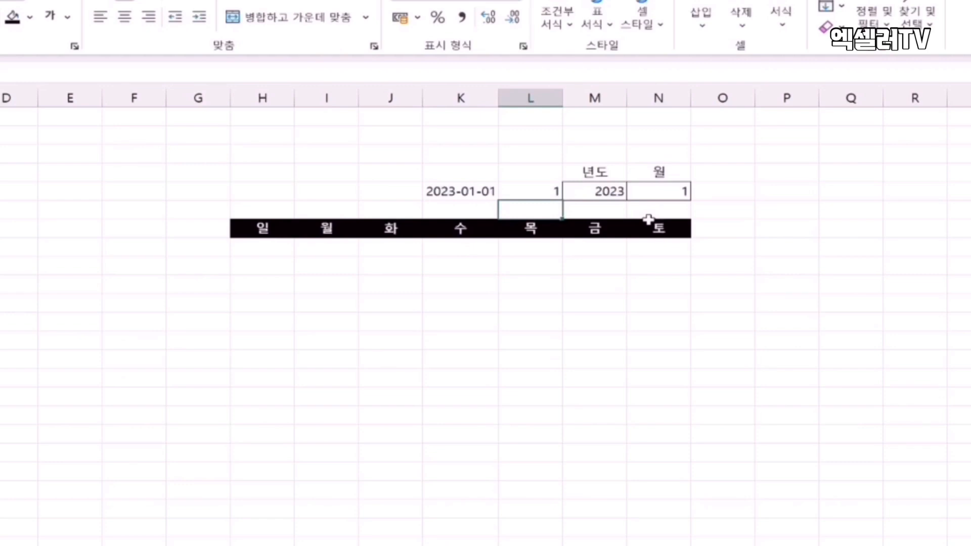
pyautogui.click(530, 191)
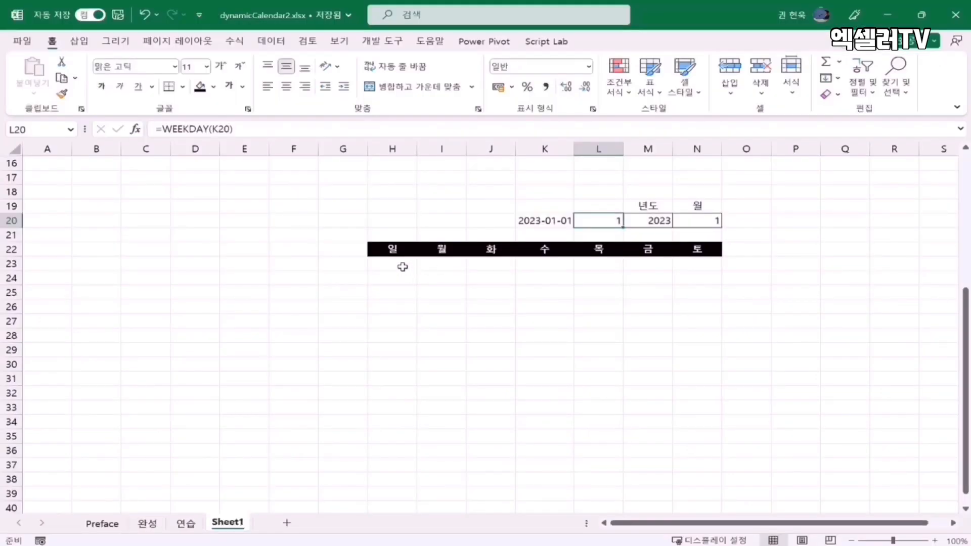
# Select H23:N28 below the weekday headers and start a formula adding the horizontal array constant to K20: =K20+{0,1,2,3,4,5,6}
pyautogui.moveTo(403, 267); pyautogui.dragTo(693, 335)
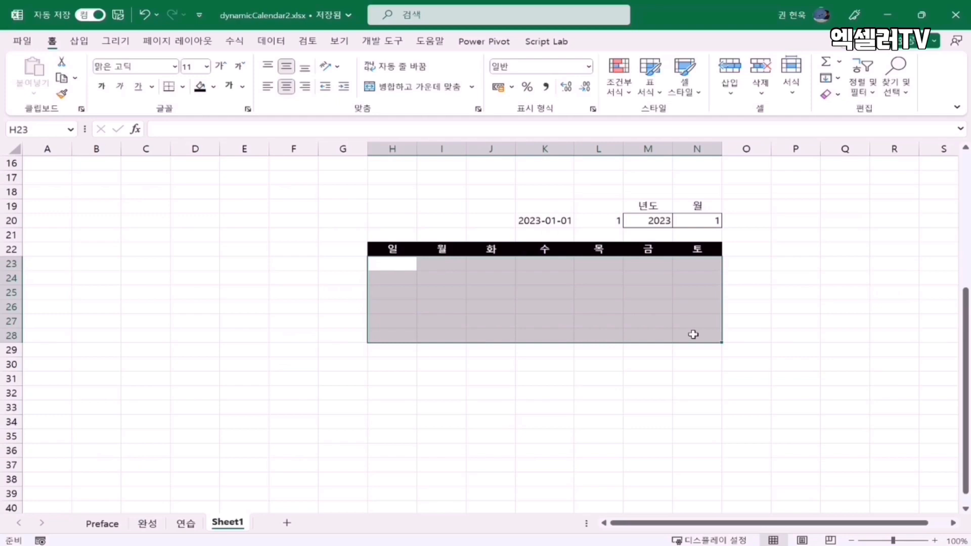
pyautogui.write('=')
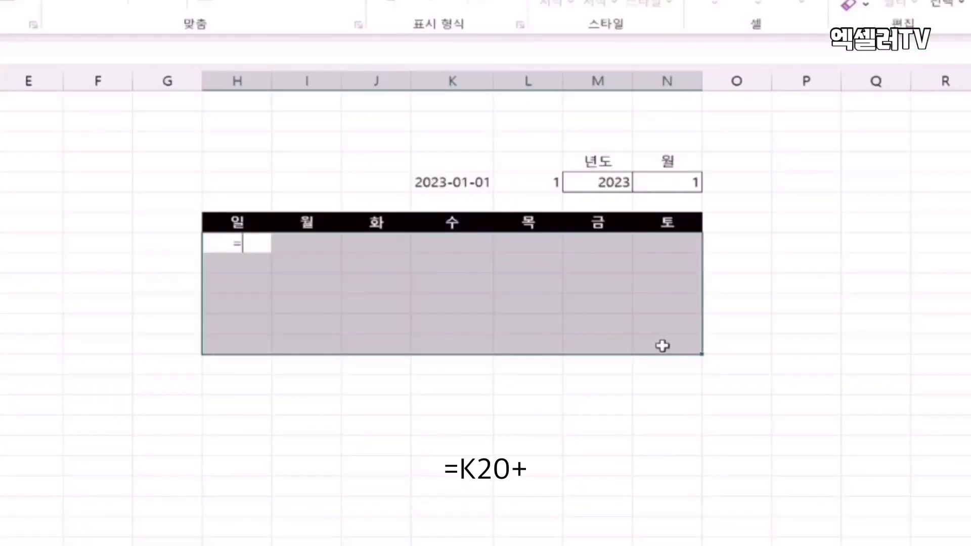
pyautogui.click(454, 181)
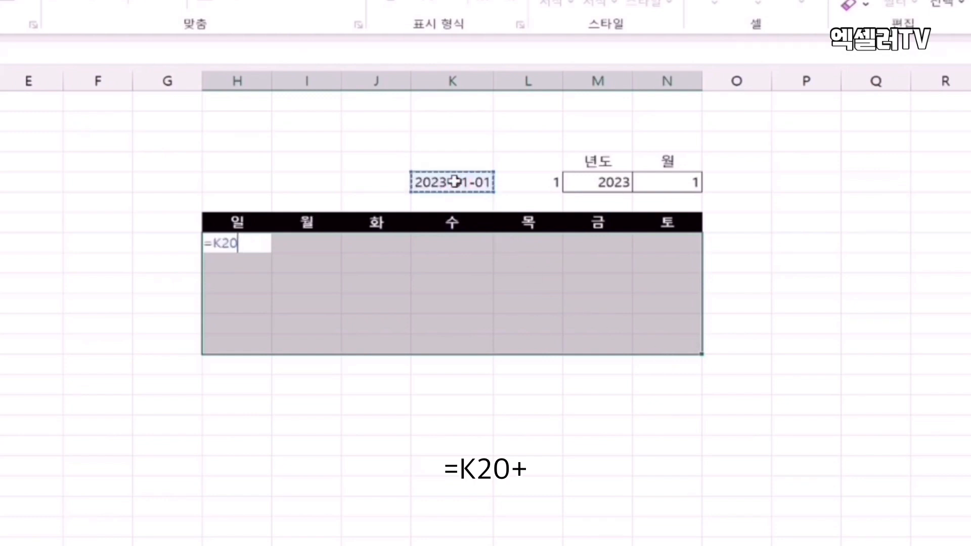
pyautogui.write('+')
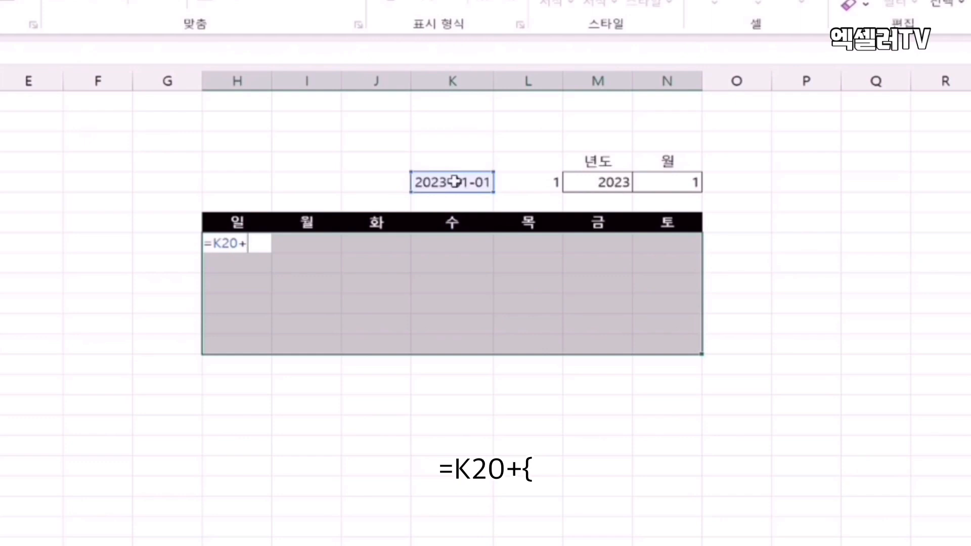
pyautogui.write('{0')
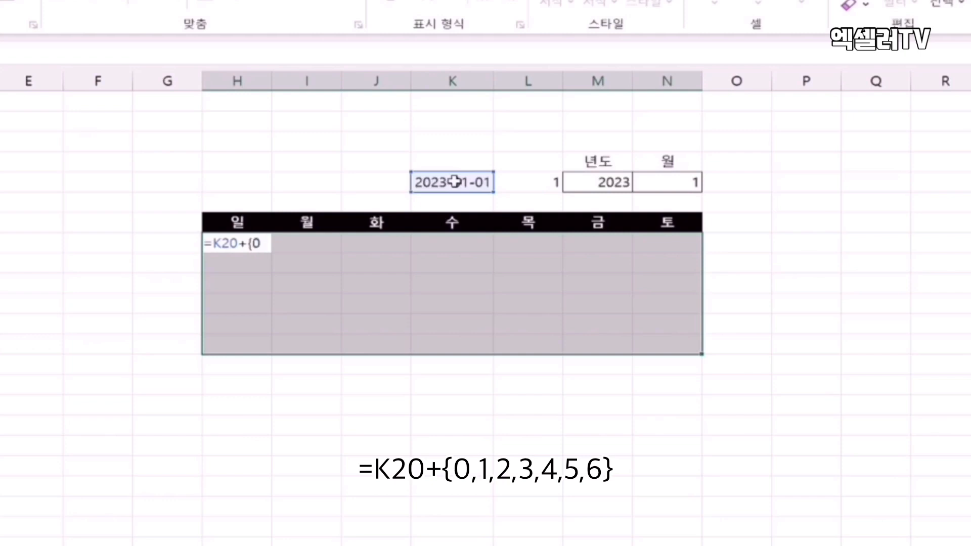
pyautogui.write(',1,2')
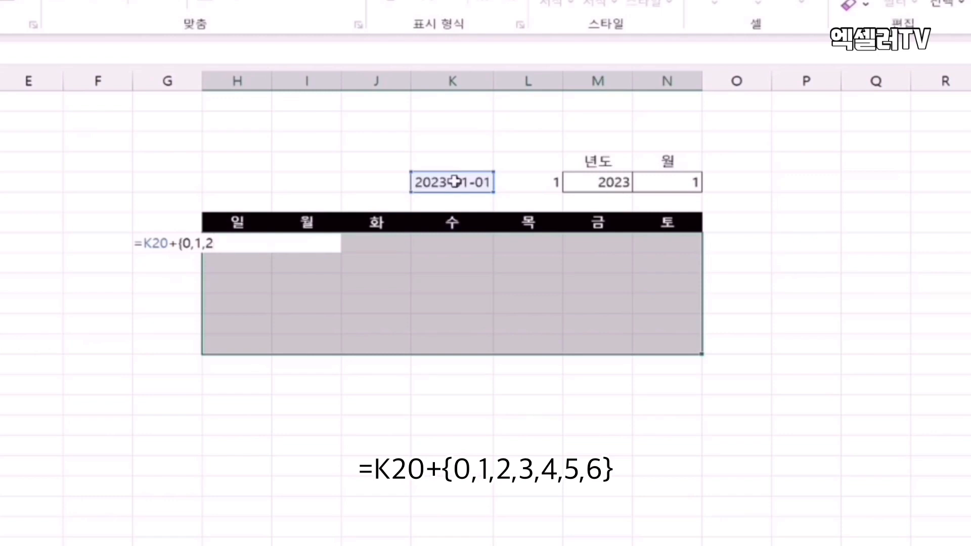
pyautogui.write(',3,4,5,6')
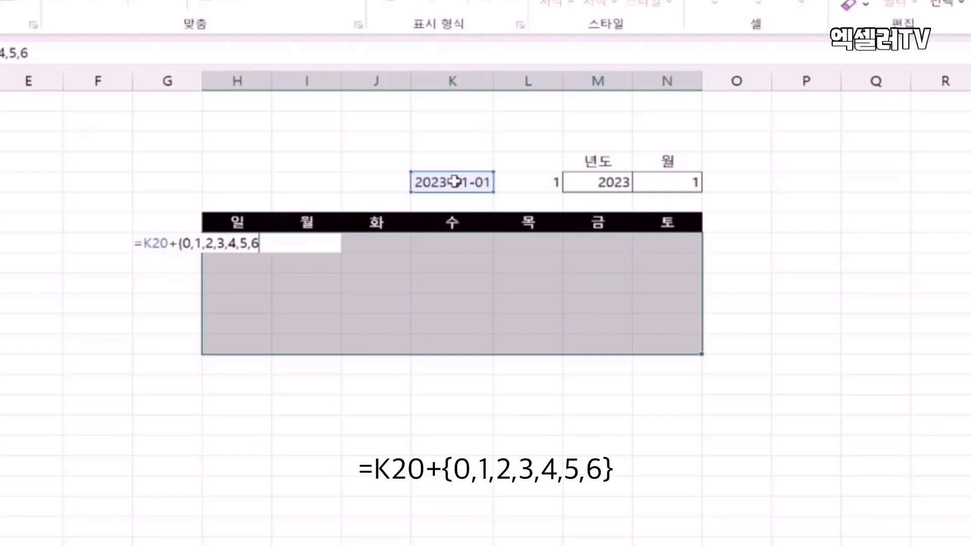
pyautogui.write('}')
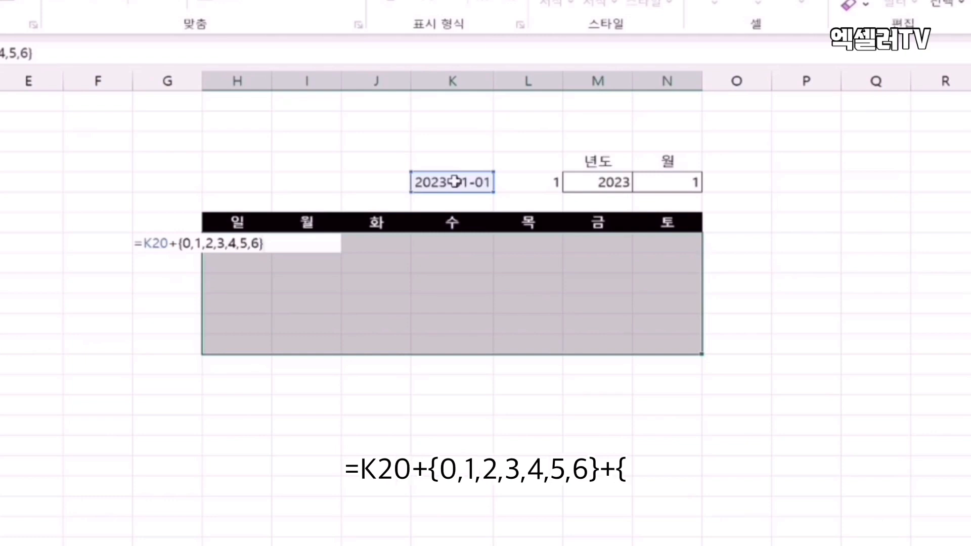
# Add the vertical array constant {0;7;14;21;28;35} to the calendar formula
pyautogui.write('+{')
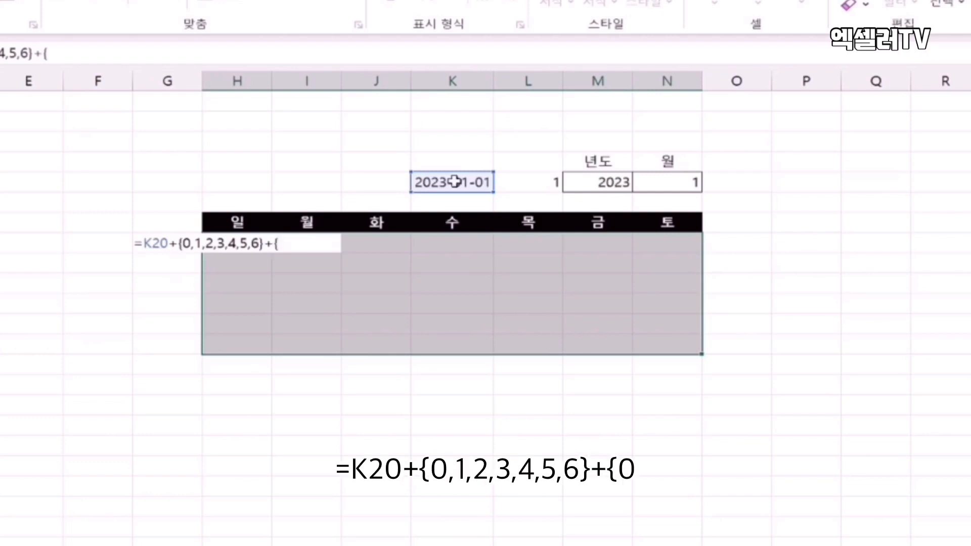
pyautogui.write('0')
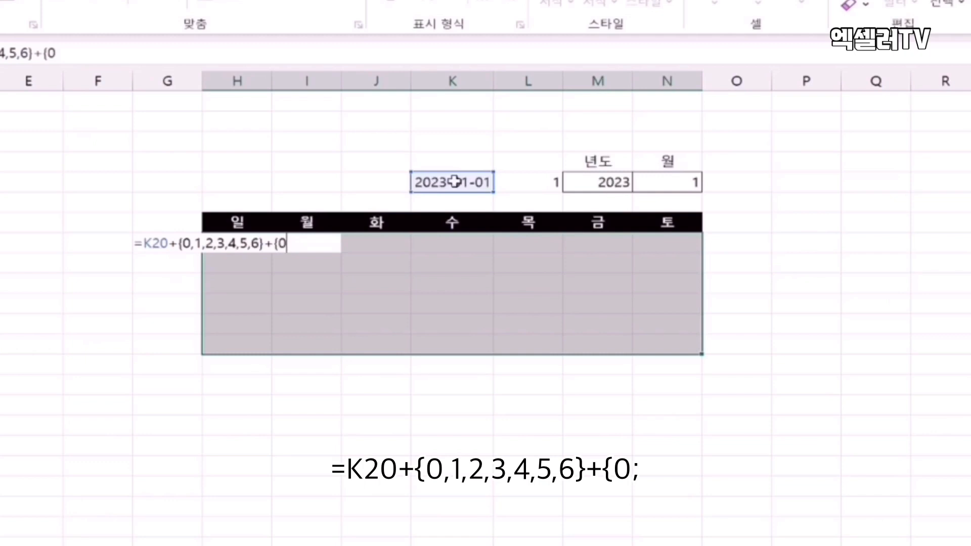
pyautogui.write(';7')
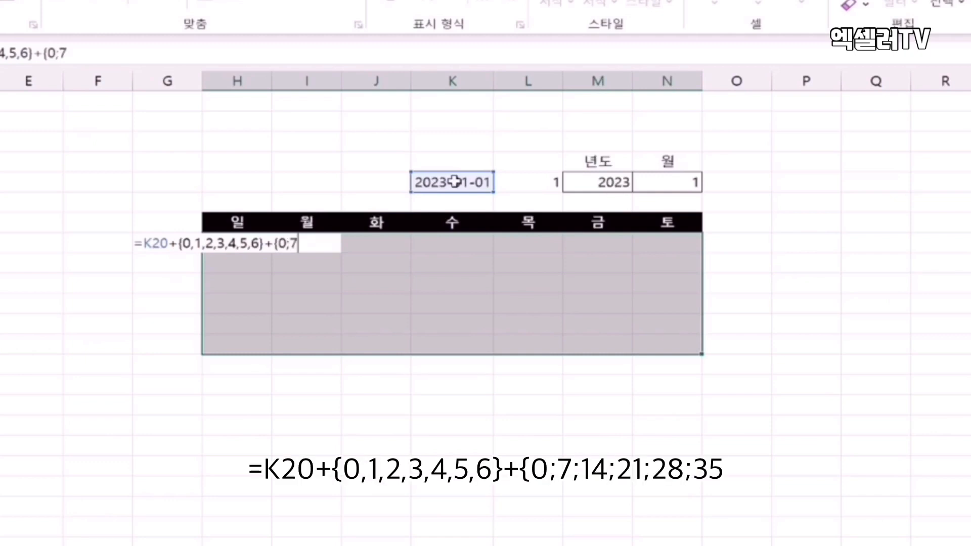
pyautogui.write(';14;21;')
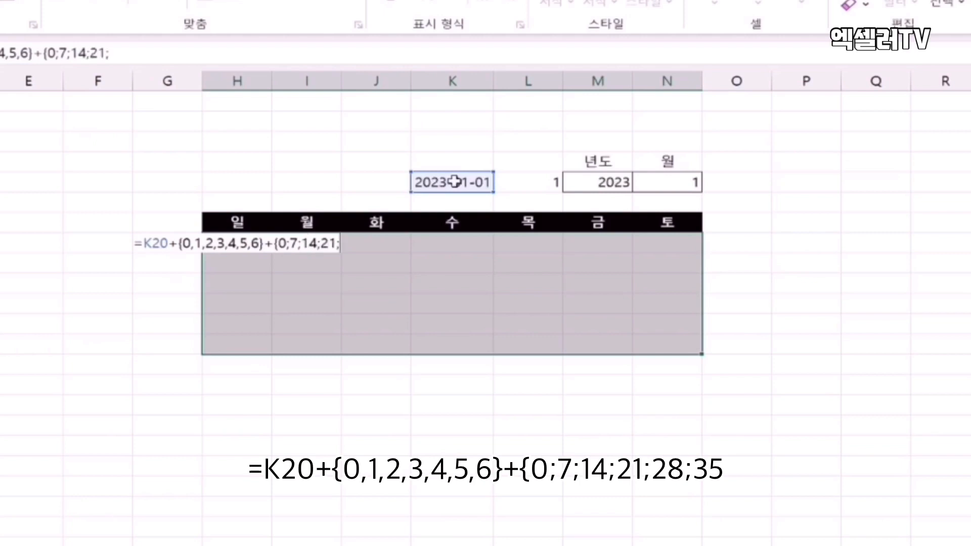
pyautogui.write('28;35')
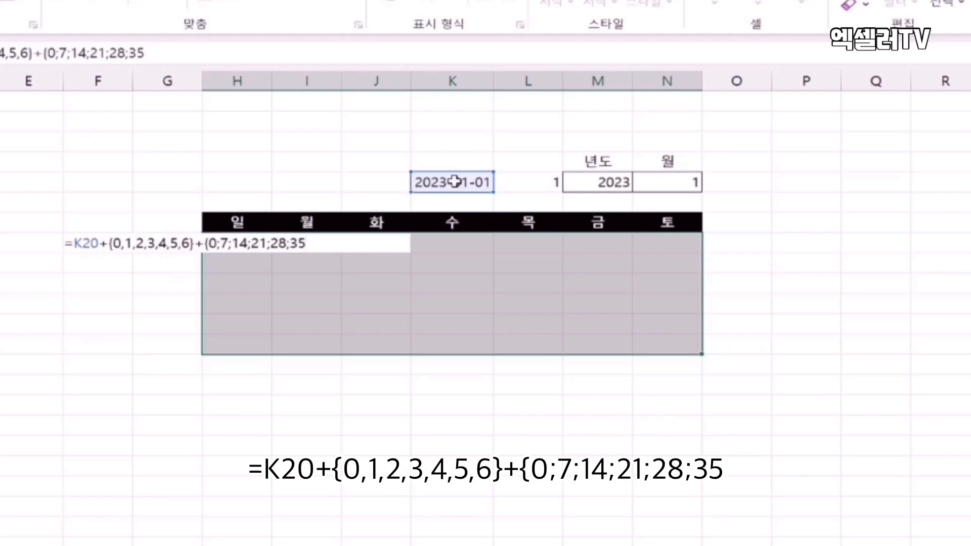
pyautogui.write('}')
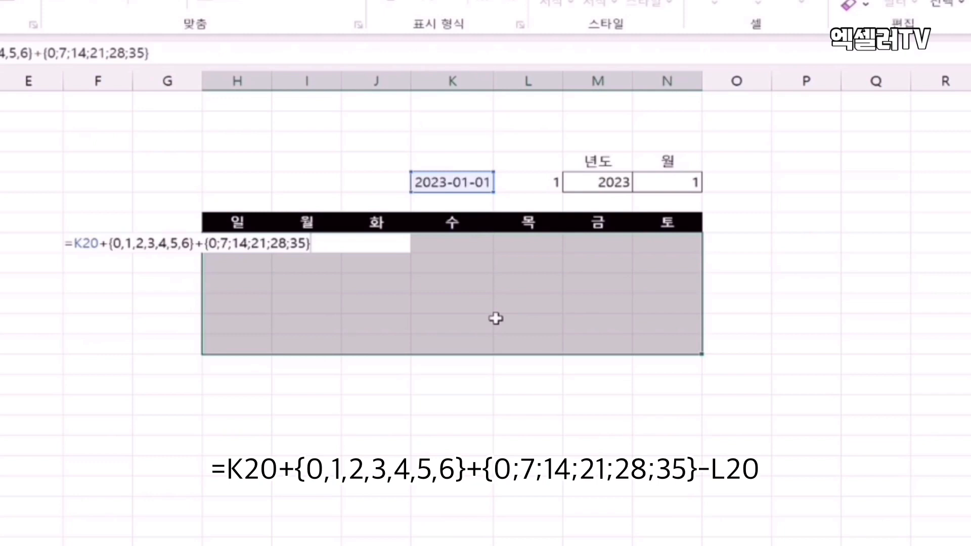
# Extend the calendar formula with -L20+1 and commit it as a legacy array formula across H23:N28
pyautogui.write('-')
pyautogui.click(538, 183)
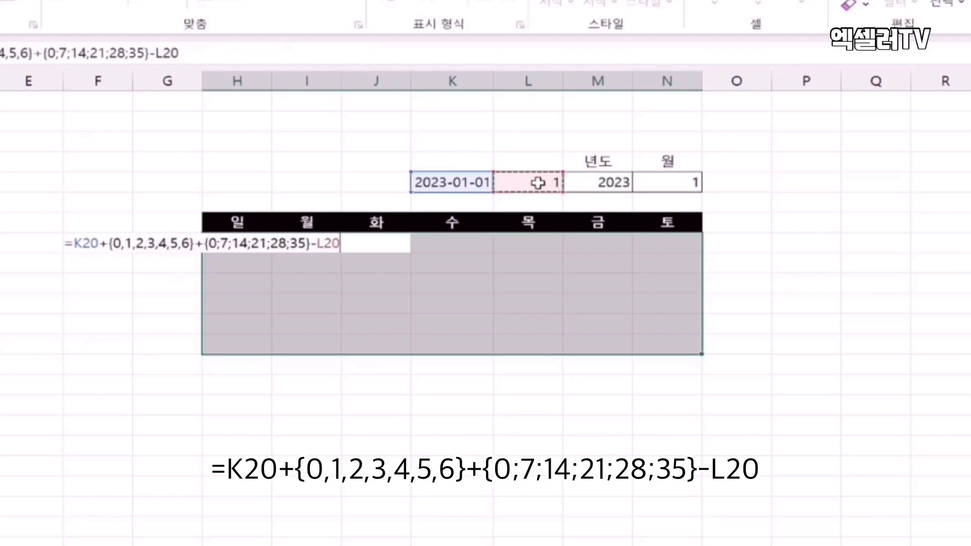
pyautogui.write('+')
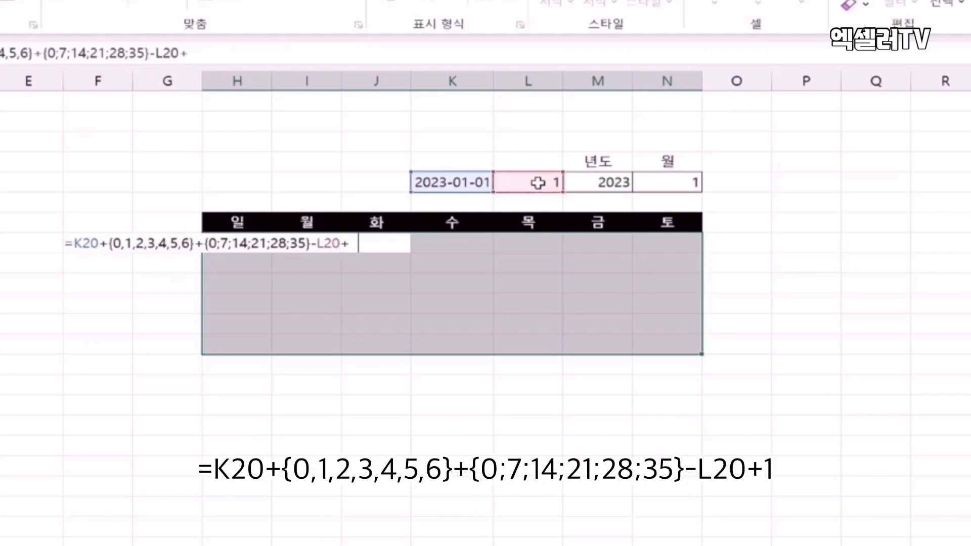
pyautogui.write('1')
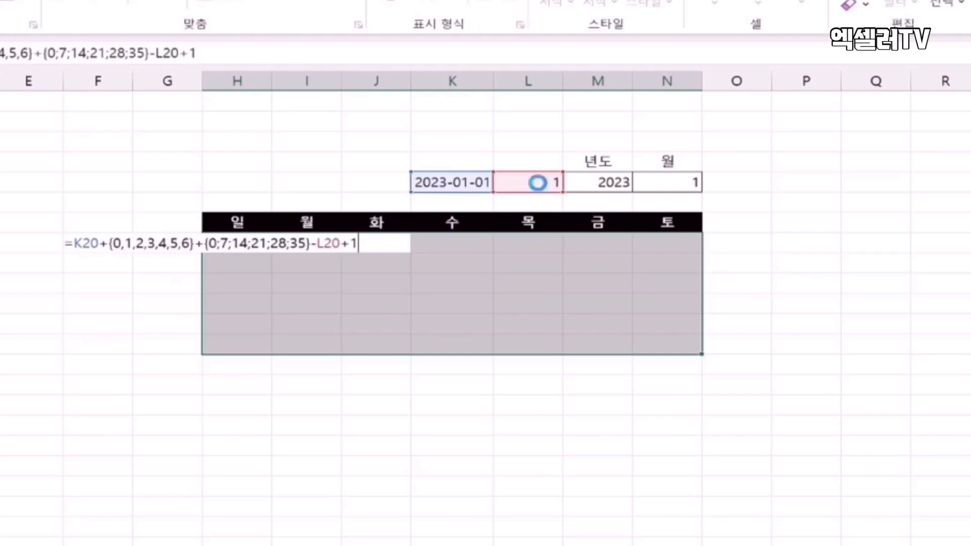
pyautogui.hotkey('ctrl', 'shift', 'Return')
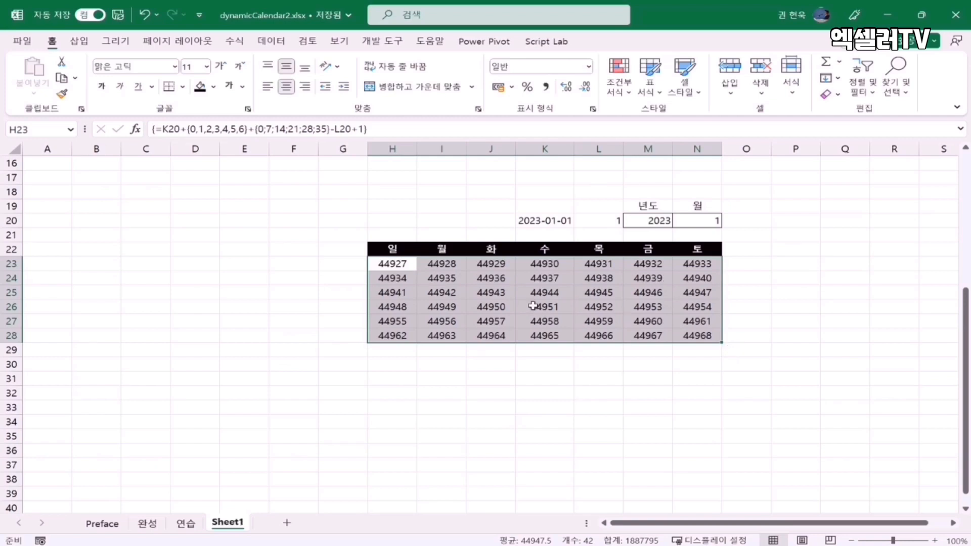
# Apply the custom number format d to the calendar cells H23:N28
pyautogui.hotkey('ctrl', '1')
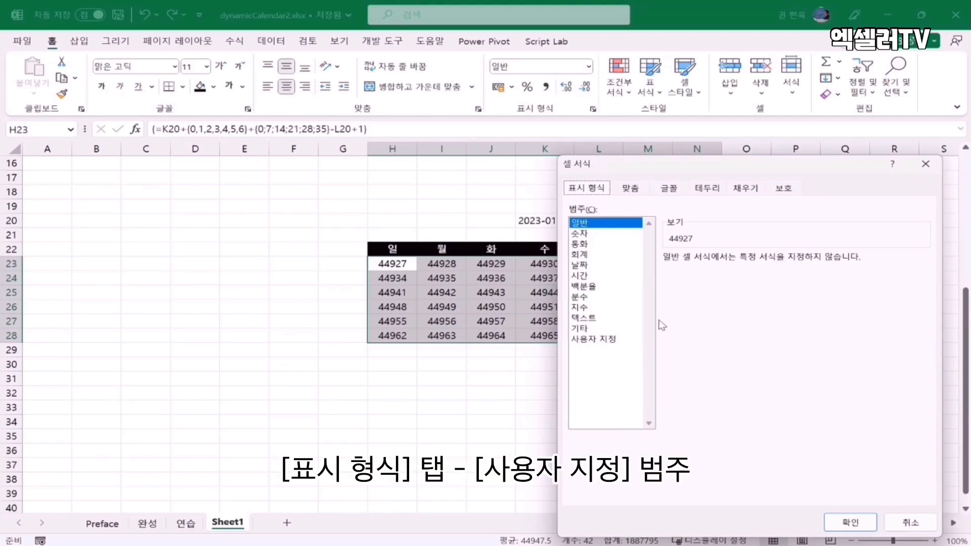
pyautogui.click(602, 341)
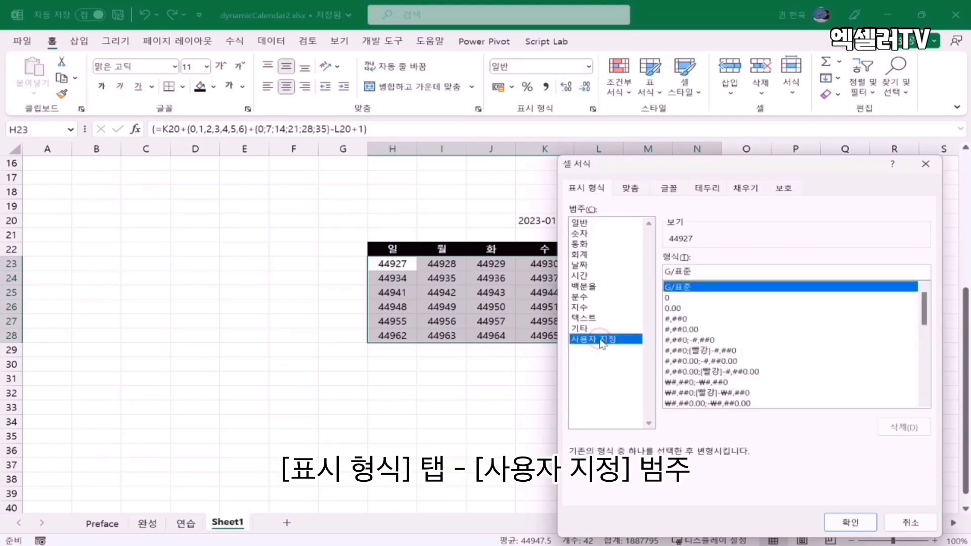
pyautogui.moveTo(710, 270); pyautogui.dragTo(626, 260)
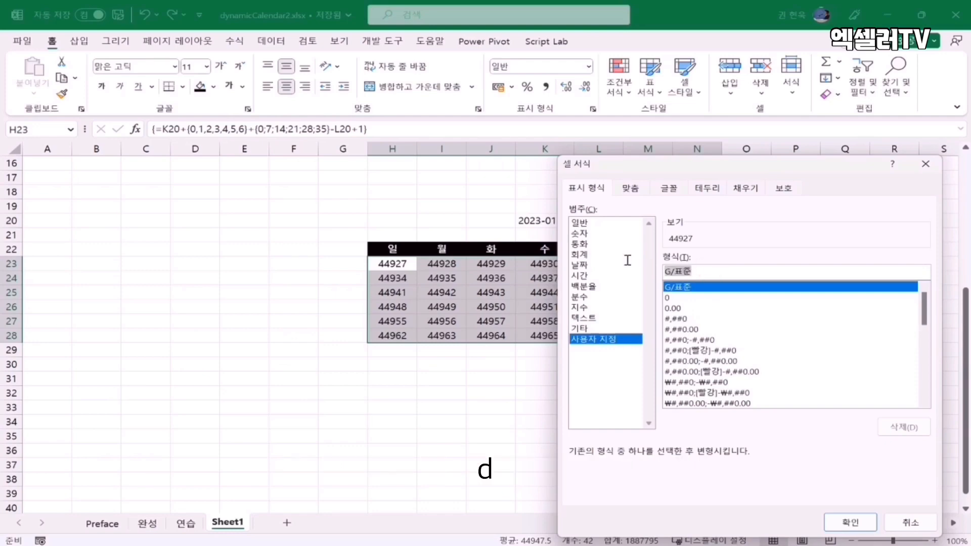
pyautogui.write('d')
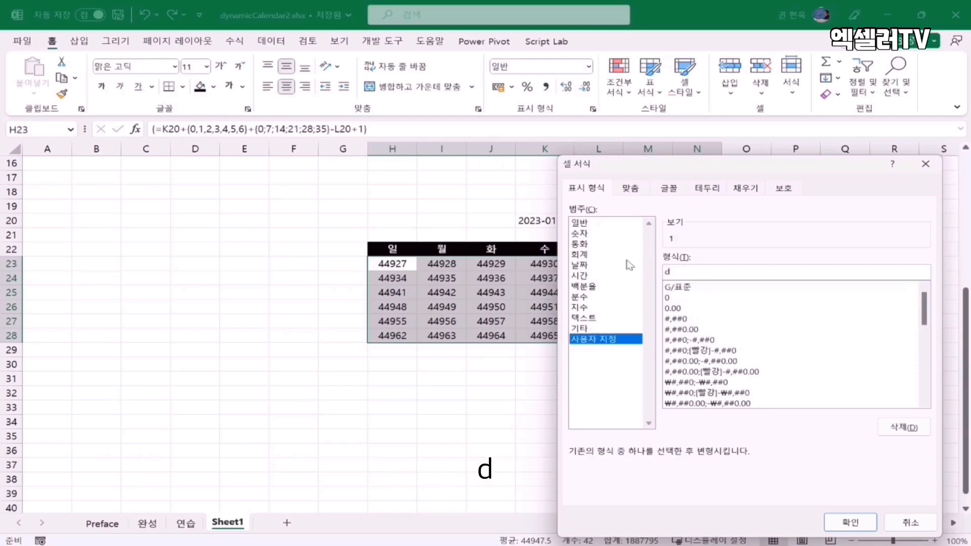
pyautogui.click(863, 524)
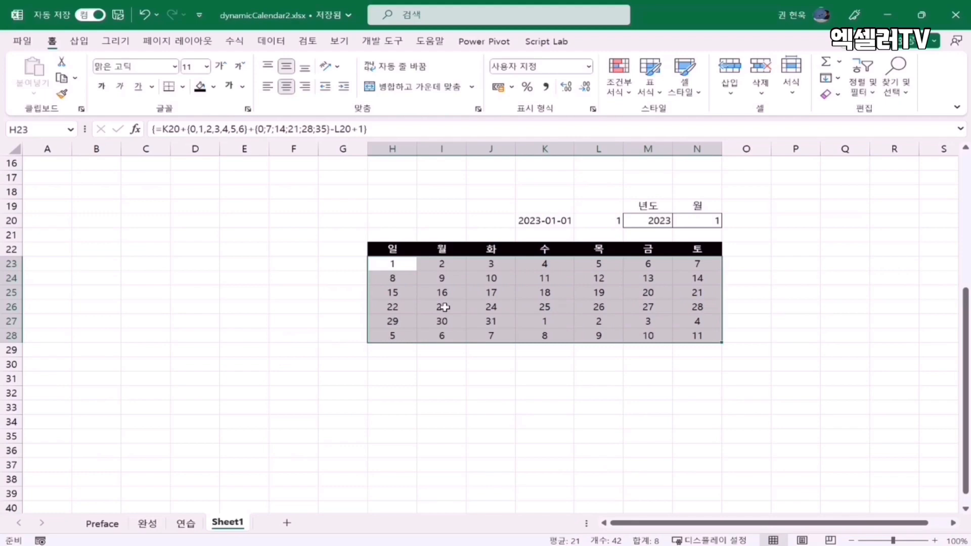
# Test the calendar by setting the month in N20 to 2 and to 3 in turn
pyautogui.click(683, 220)
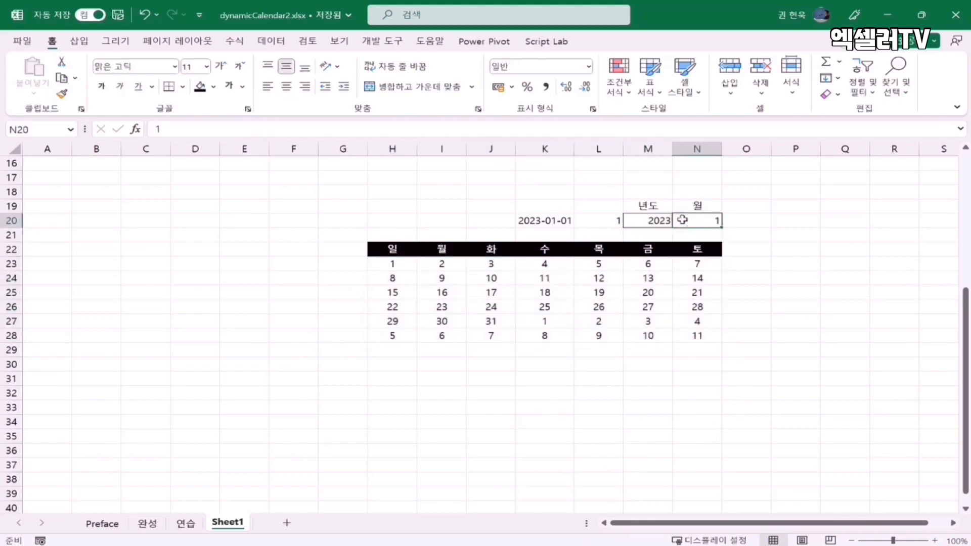
pyautogui.write('2')
pyautogui.click(692, 365)
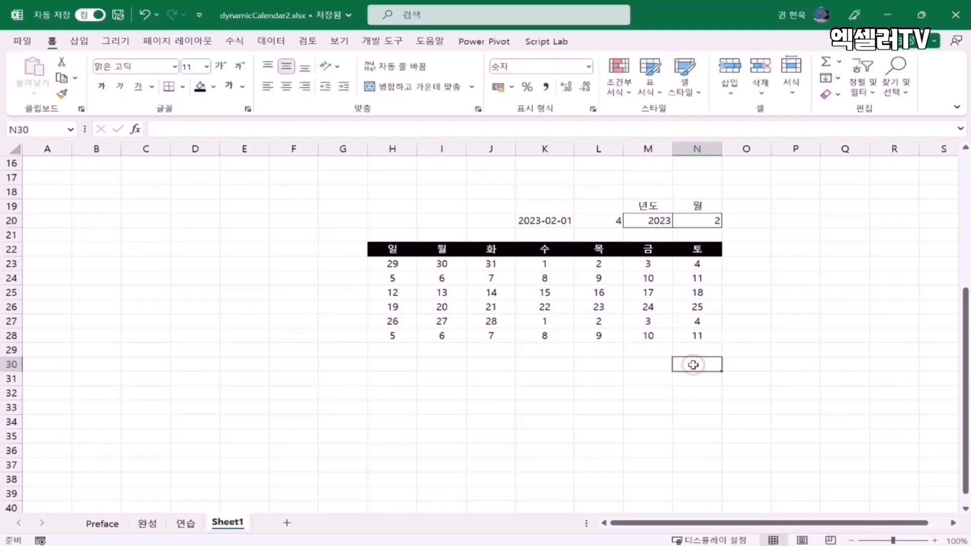
pyautogui.click(704, 221)
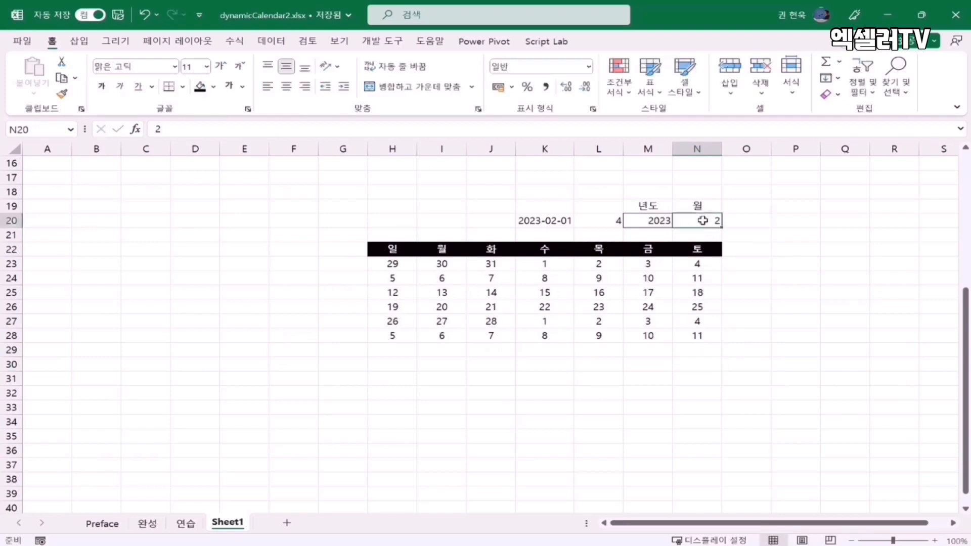
pyautogui.write('3')
pyautogui.click(679, 367)
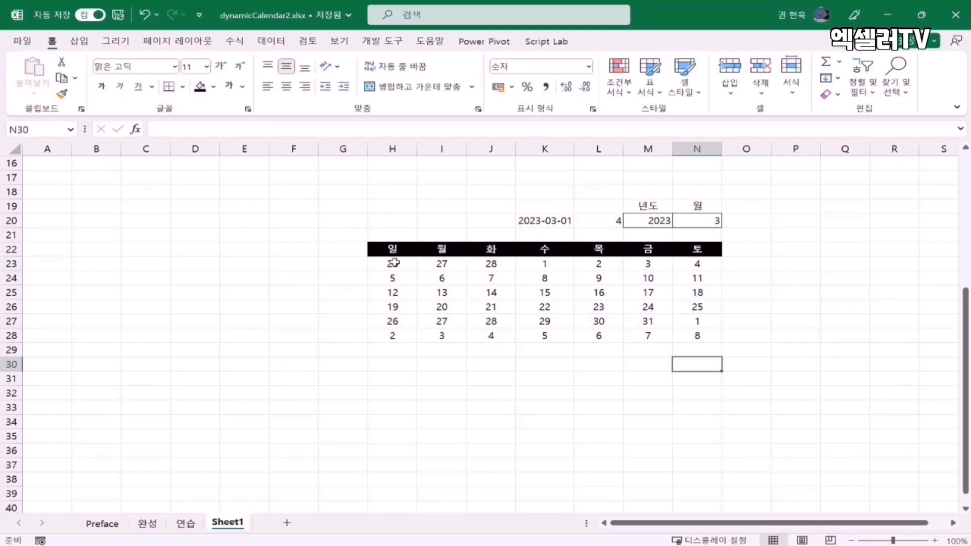
# Point out the calendar days outside March by selecting H23:J23, H28:N28 and N27
pyautogui.moveTo(400, 263); pyautogui.dragTo(493, 264)
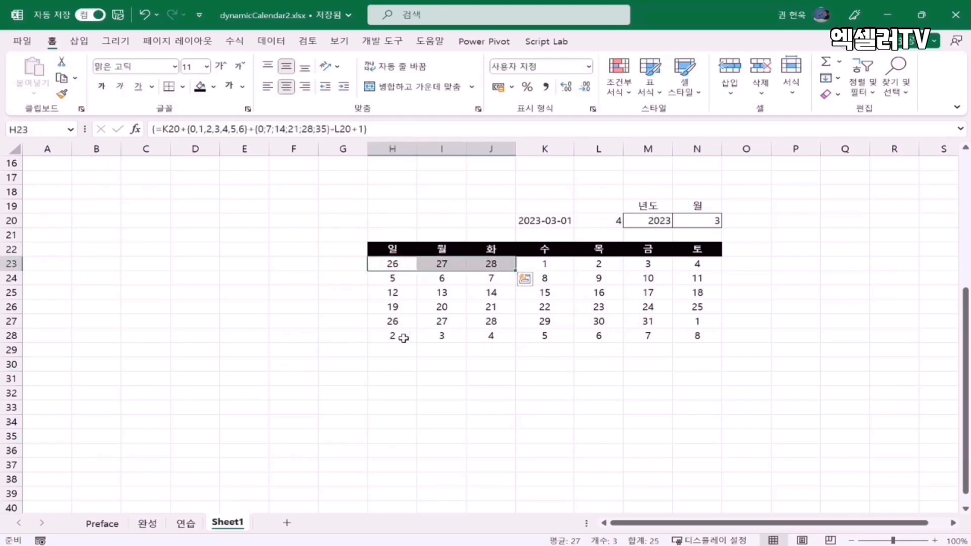
pyautogui.moveTo(403, 336); pyautogui.dragTo(683, 331)
pyautogui.keyDown('ctrl'); pyautogui.click(698, 320); pyautogui.keyUp('ctrl')
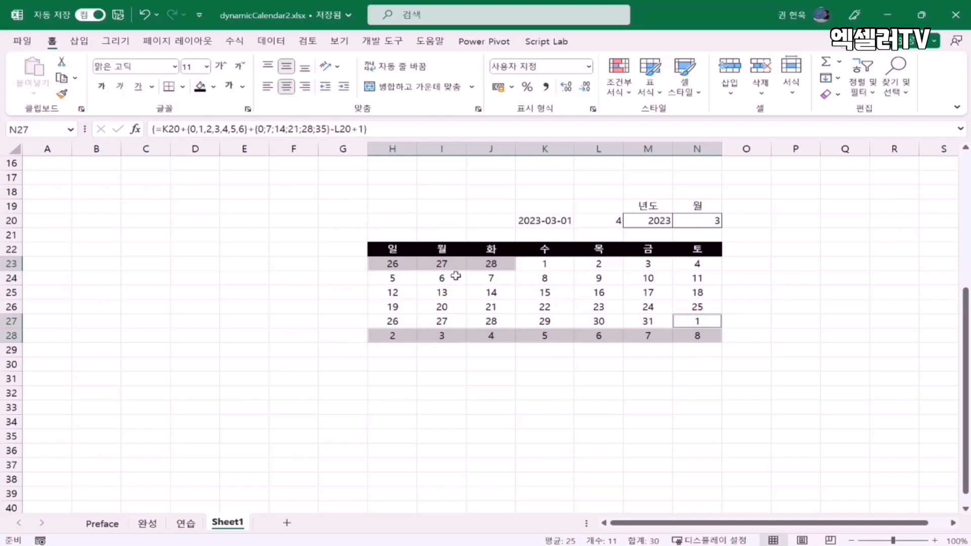
# Start a new conditional formatting rule for H23:N28 that uses a formula to determine which cells to format
pyautogui.moveTo(400, 265); pyautogui.dragTo(702, 338)
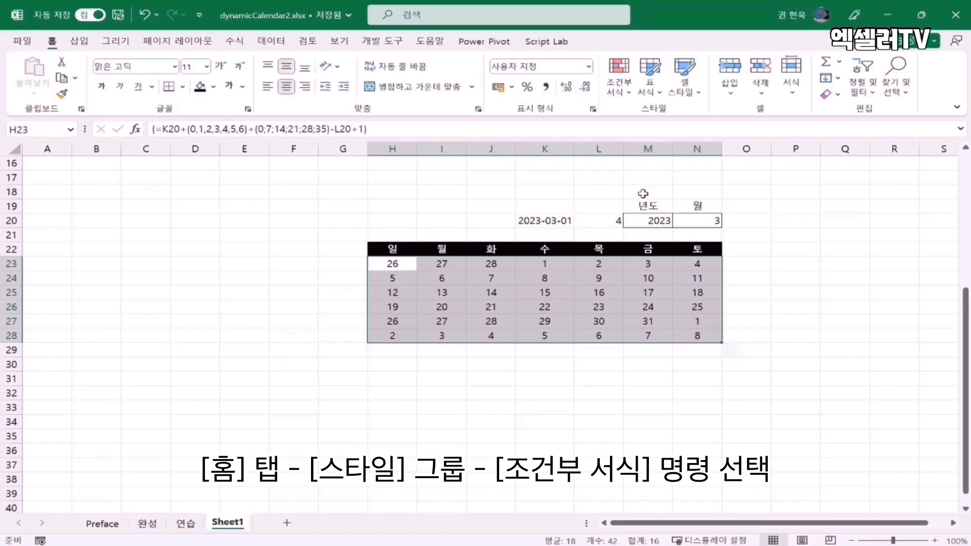
pyautogui.click(626, 91)
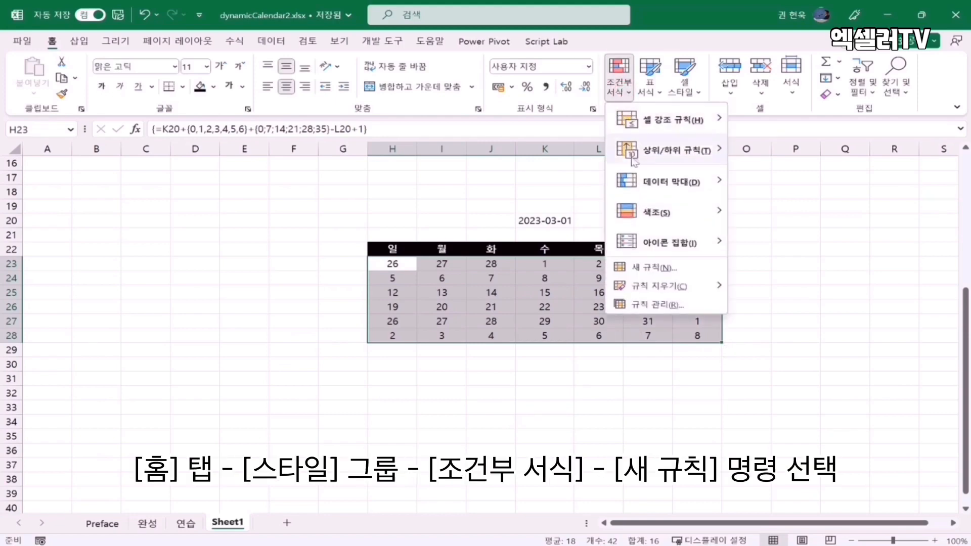
pyautogui.click(677, 275)
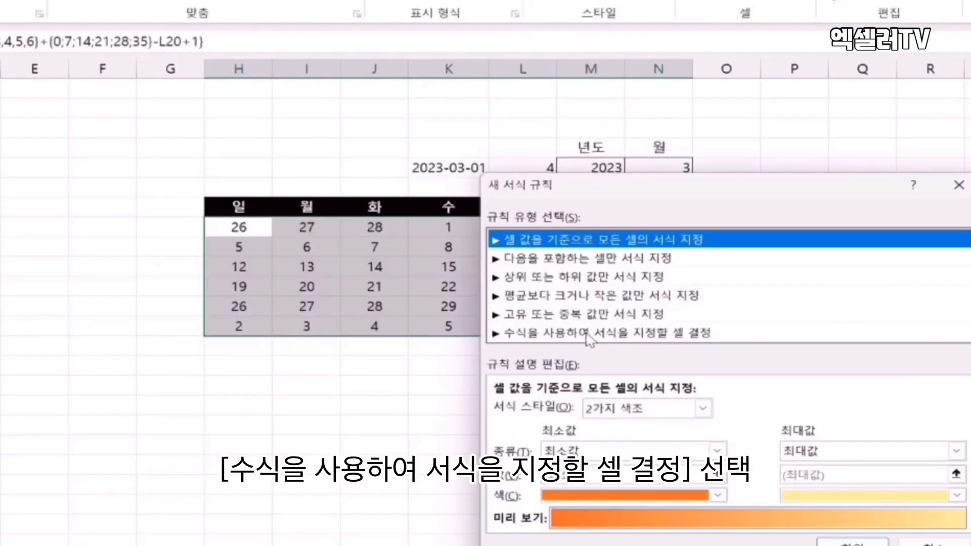
pyautogui.click(603, 333)
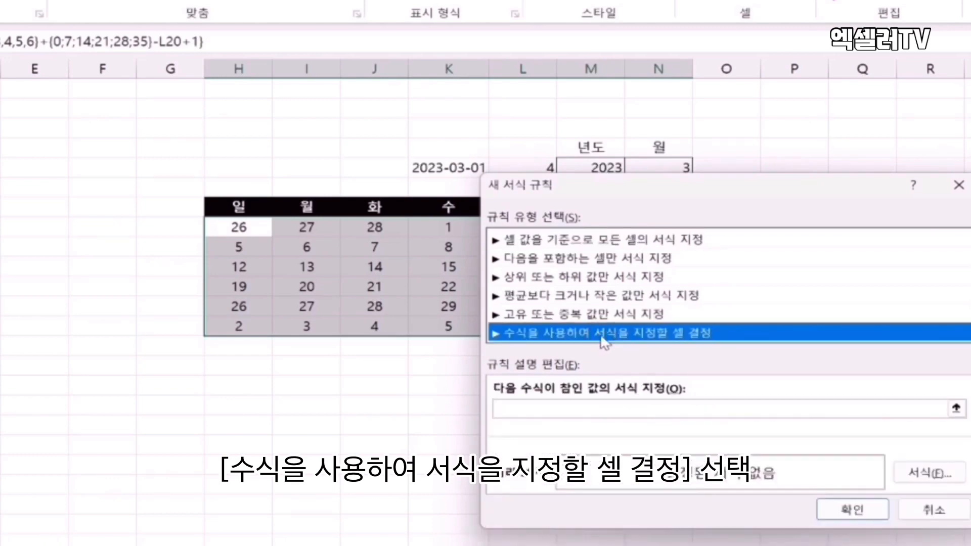
pyautogui.click(554, 408)
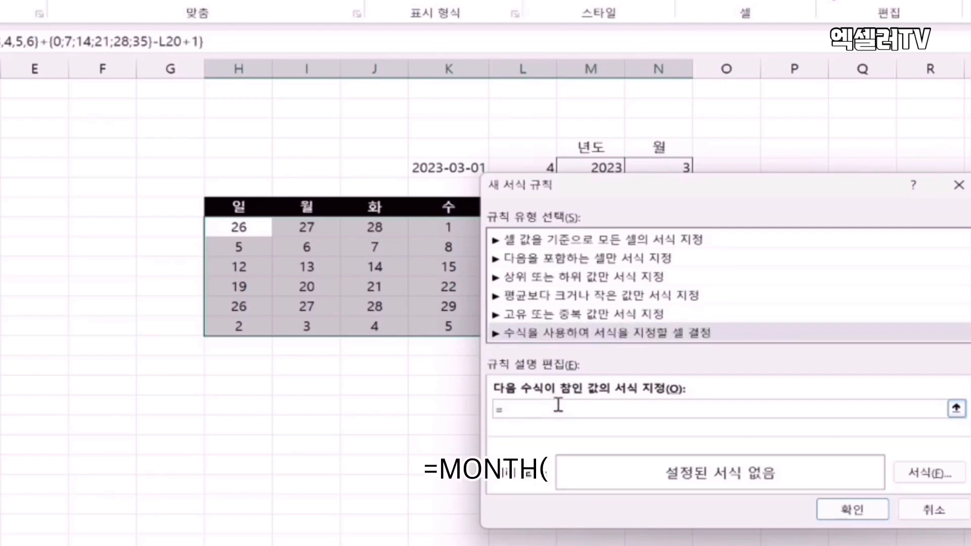
# Enter the rule formula =month(H23)<>month($K$20), keeping H23 as a relative reference
pyautogui.write('=month(')
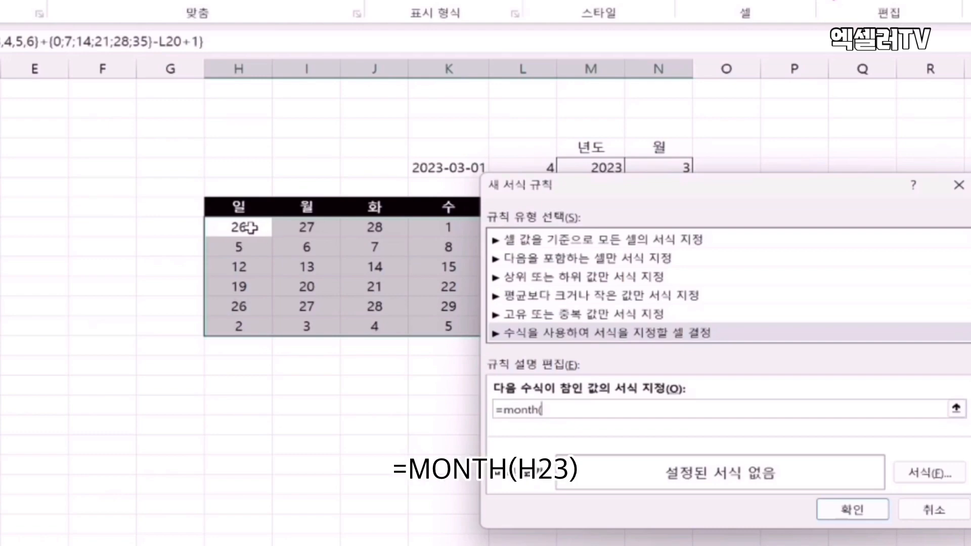
pyautogui.click(249, 228)
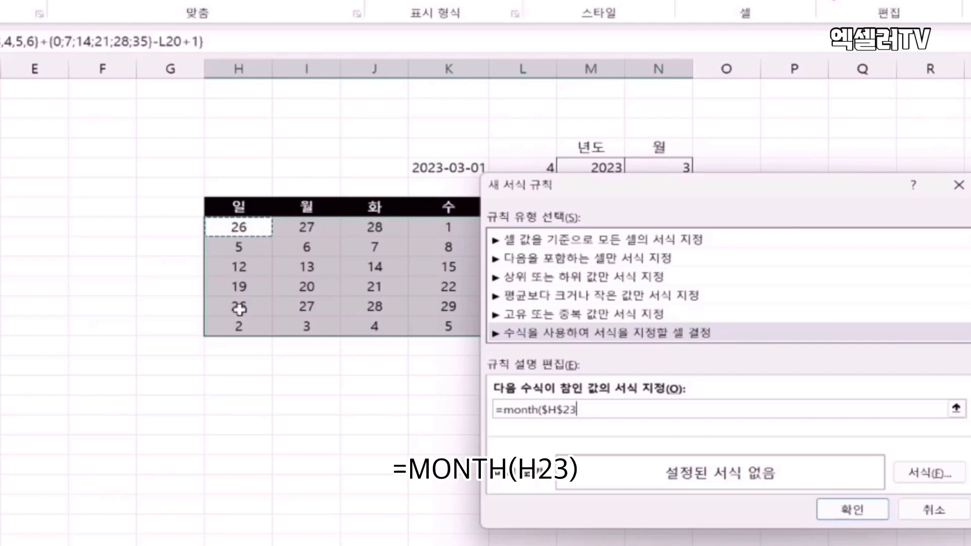
pyautogui.press('F4')
pyautogui.press('F4')
pyautogui.press('F4')
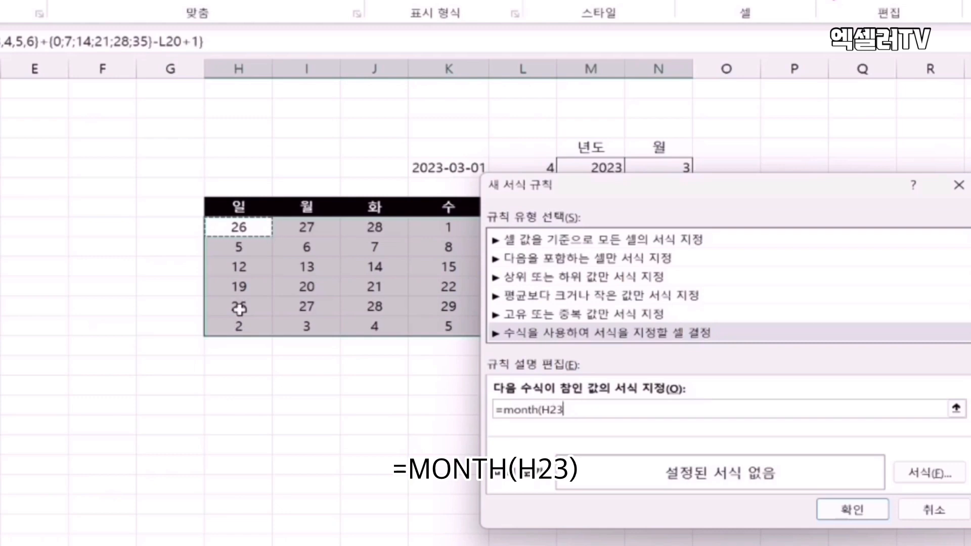
pyautogui.write(')')
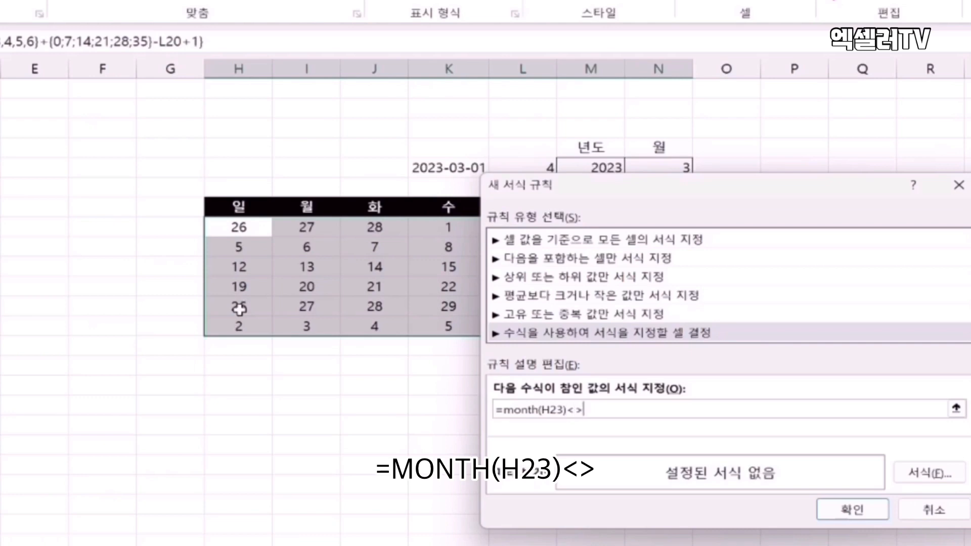
pyautogui.write('<>month(')
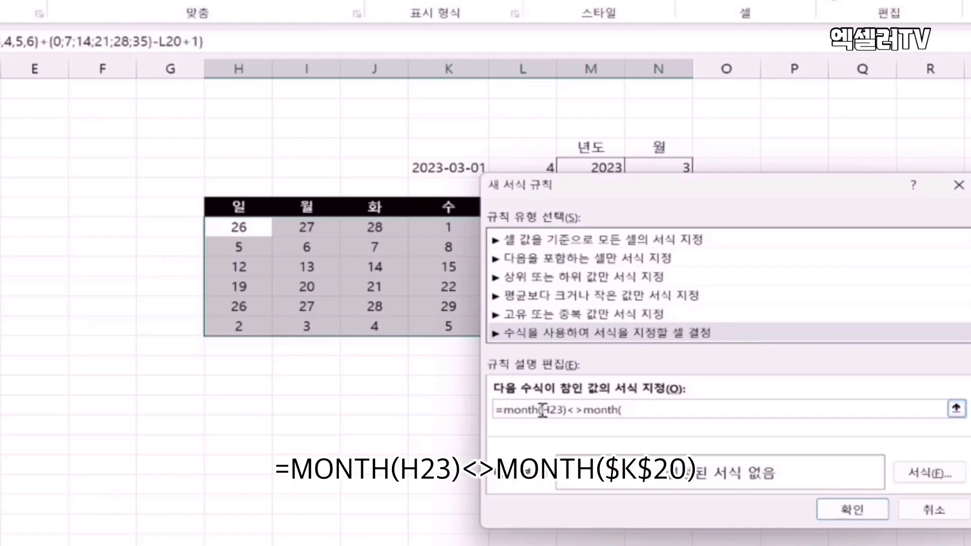
pyautogui.click(442, 164)
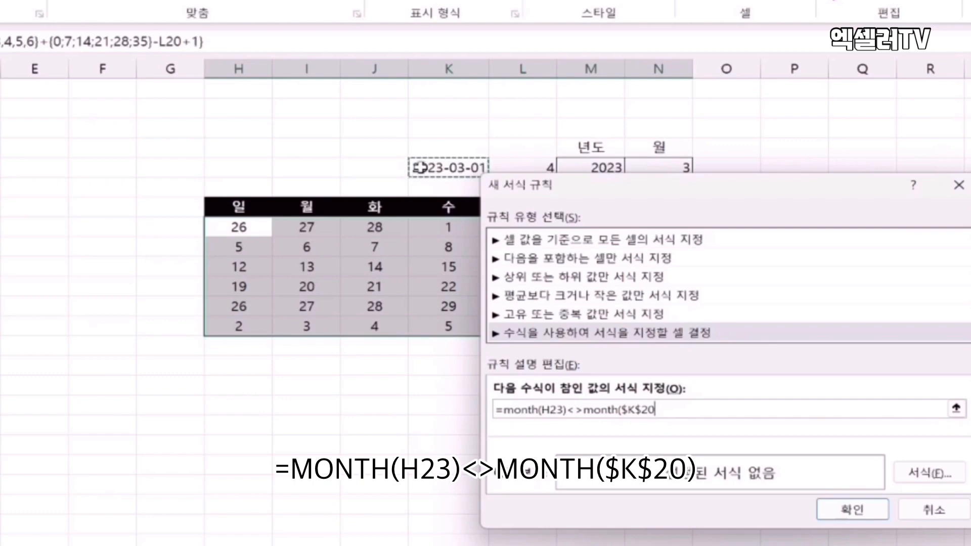
pyautogui.write(')')
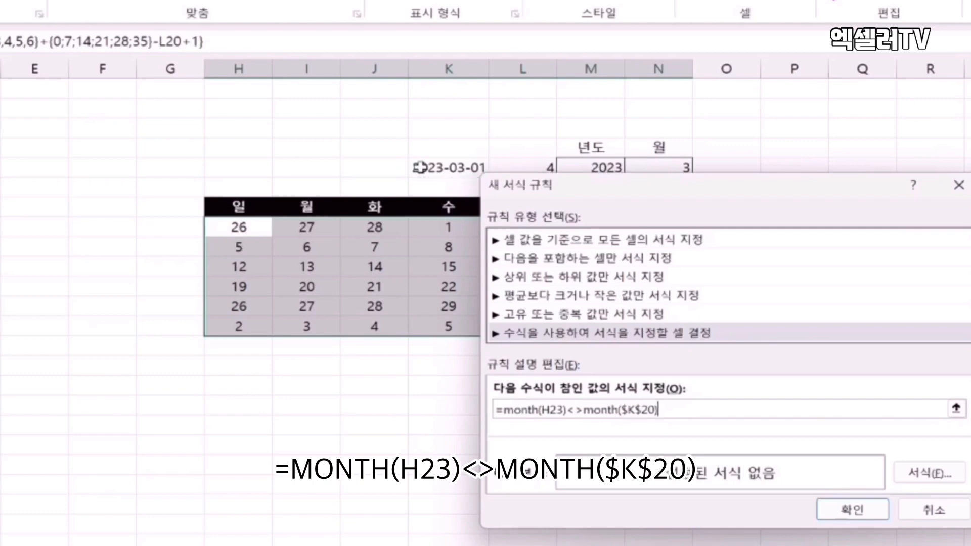
# Give the rule a light gray font color and apply it to the calendar
pyautogui.click(941, 478)
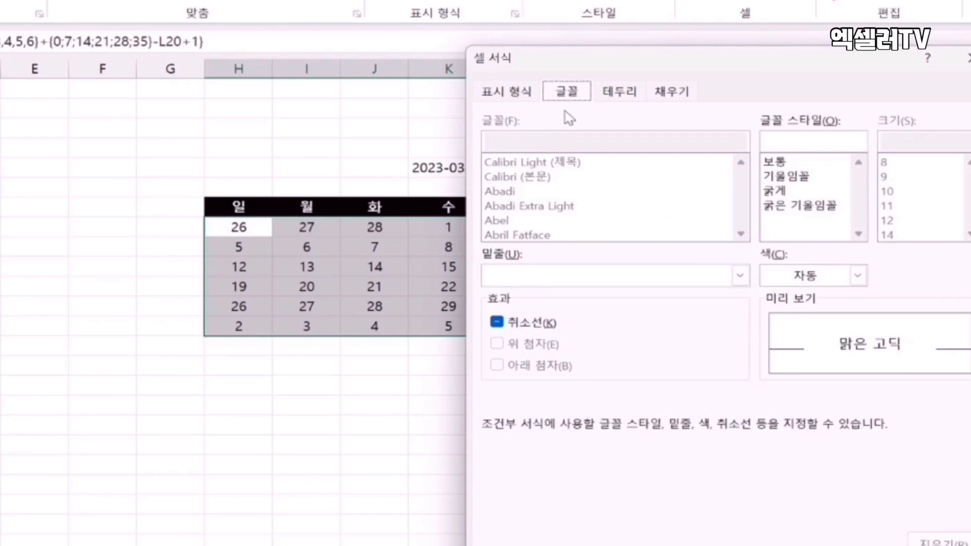
pyautogui.click(858, 276)
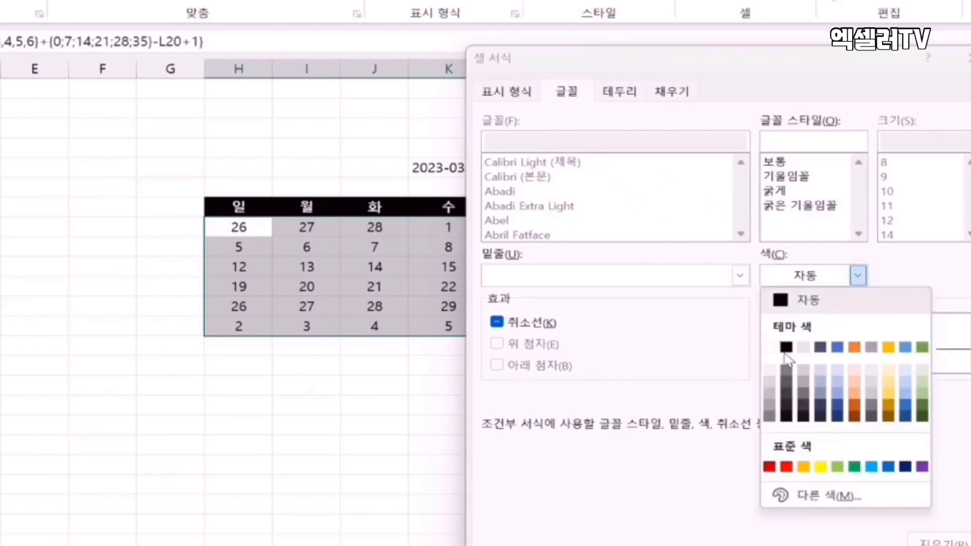
pyautogui.click(769, 382)
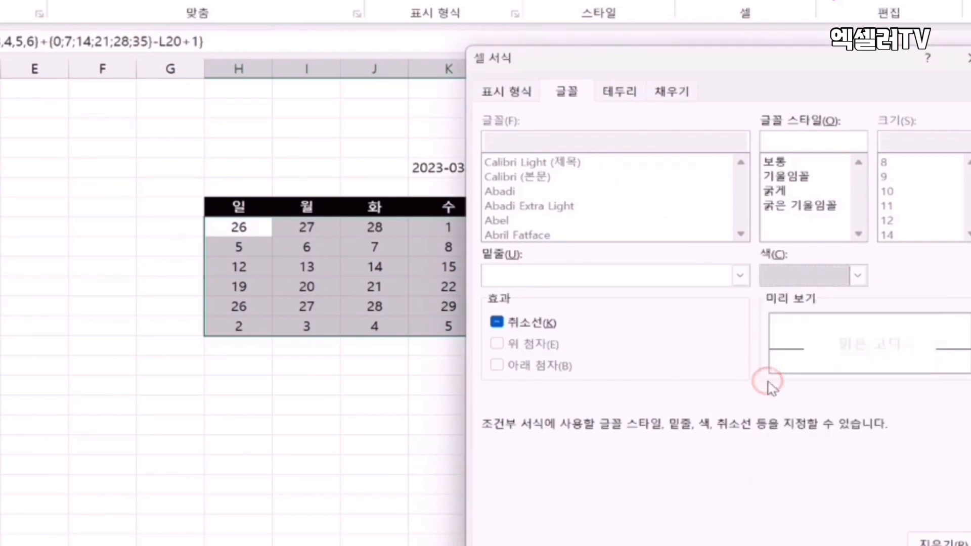
pyautogui.click(860, 545)
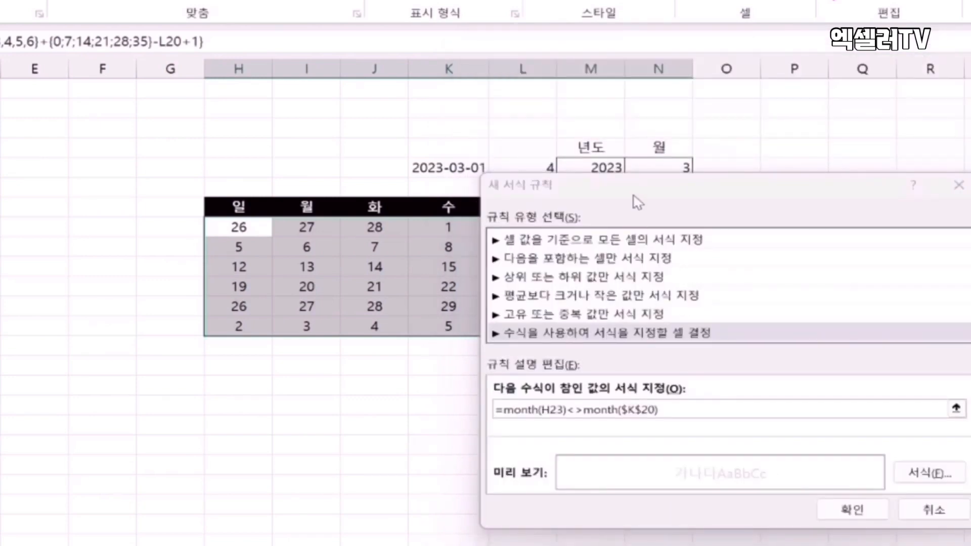
pyautogui.click(877, 520)
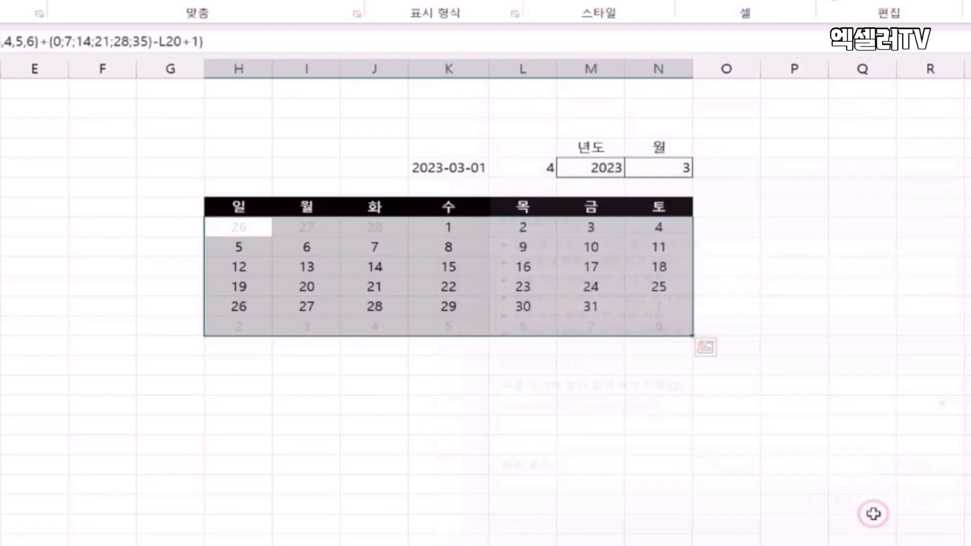
pyautogui.click(438, 229)
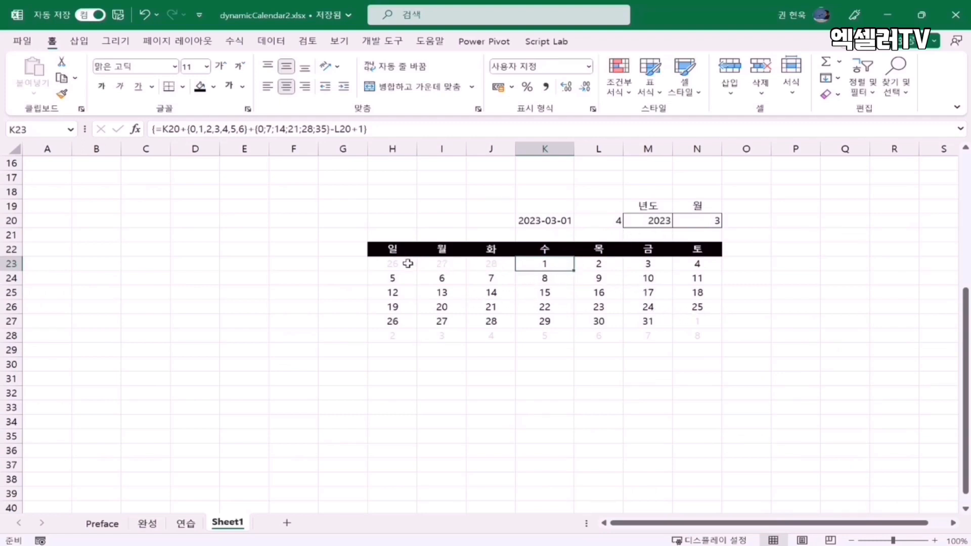
# Set the month in N20 to 1
pyautogui.click(707, 217)
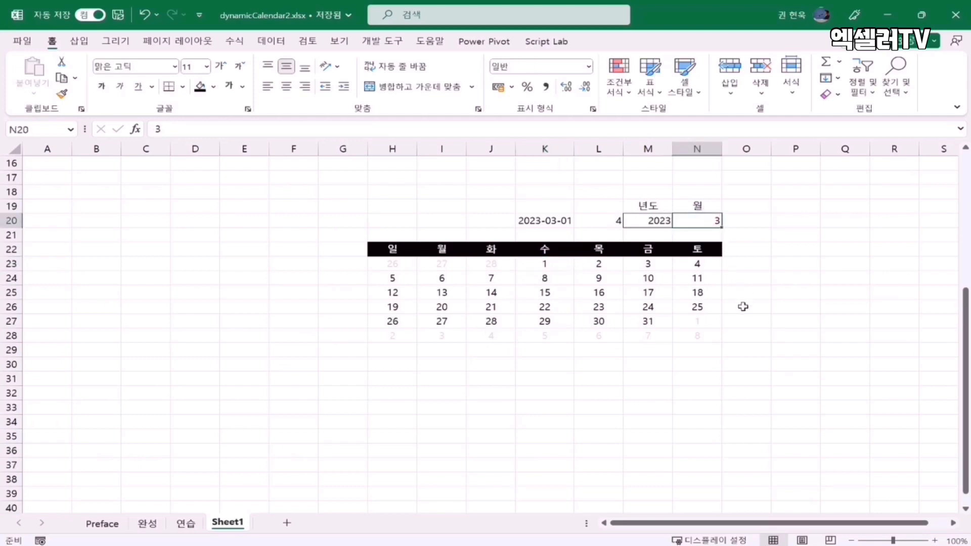
pyautogui.write('1')
pyautogui.click(695, 363)
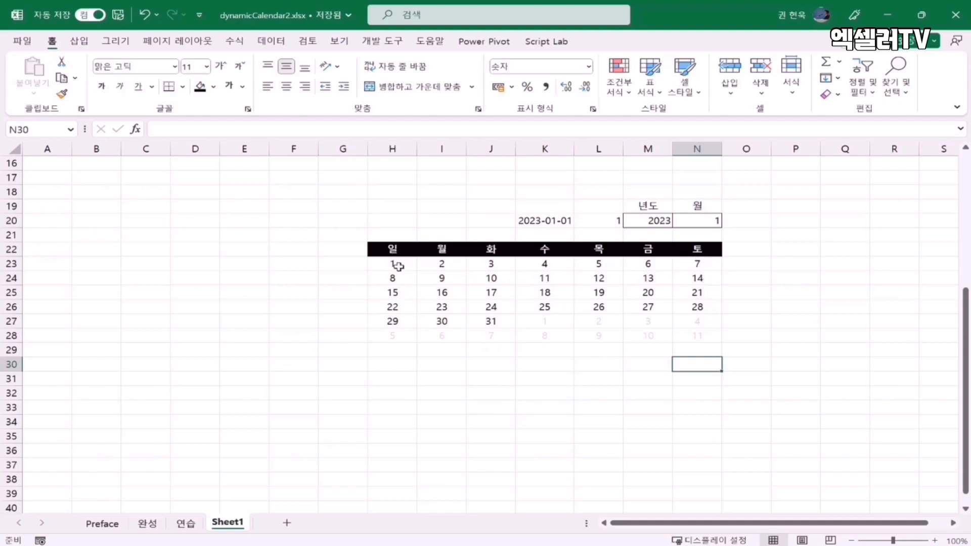
# Start a new conditional formatting rule for H23:N28 that decides which cells to format by a formula
pyautogui.moveTo(397, 266); pyautogui.dragTo(392, 339)
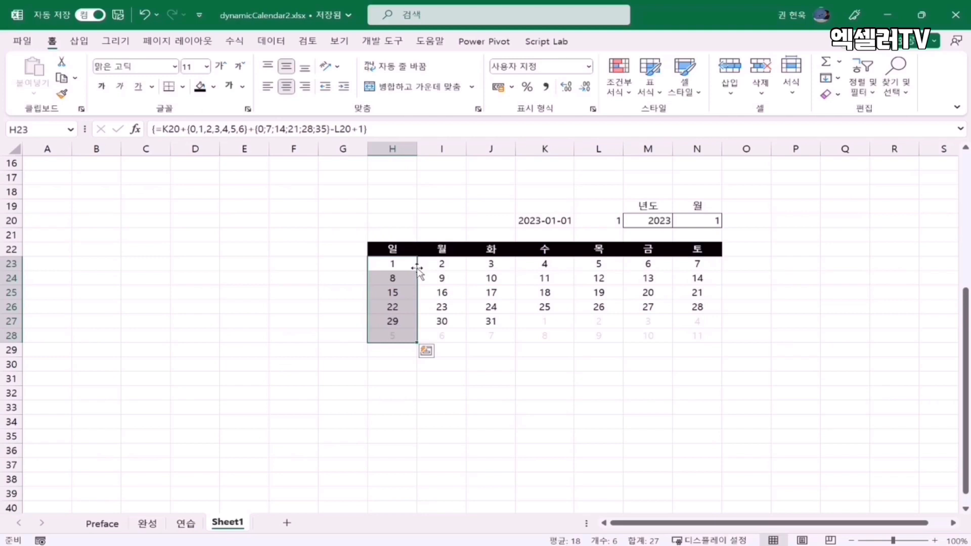
pyautogui.moveTo(408, 264); pyautogui.dragTo(691, 330)
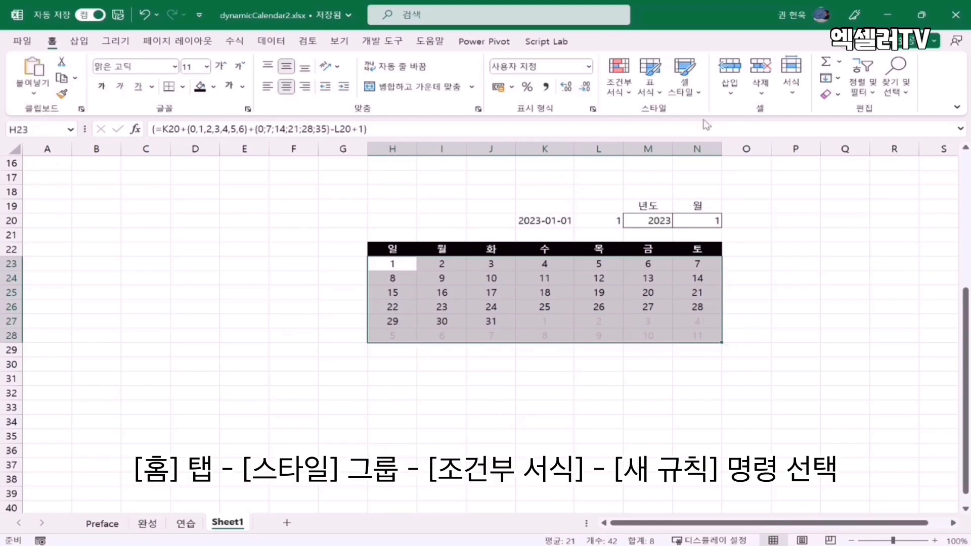
pyautogui.click(626, 96)
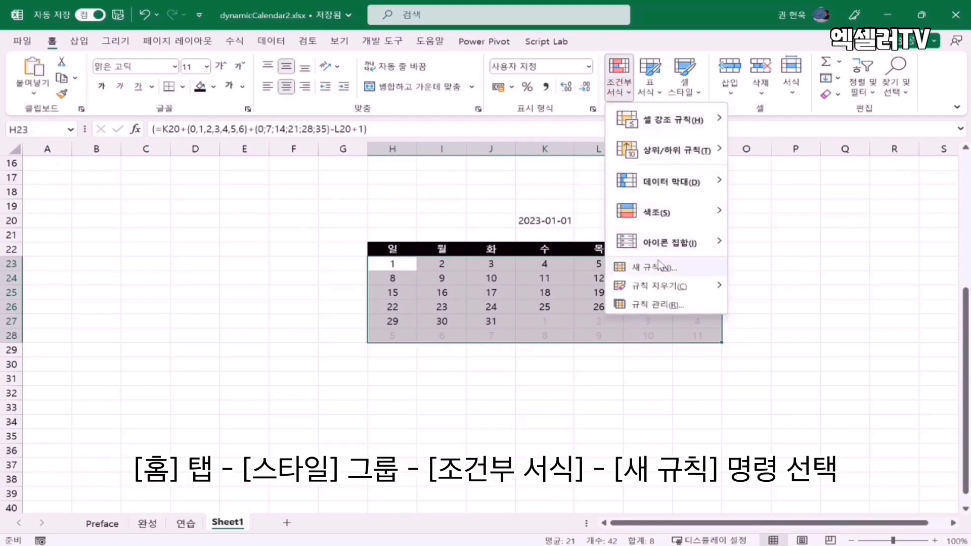
pyautogui.click(659, 269)
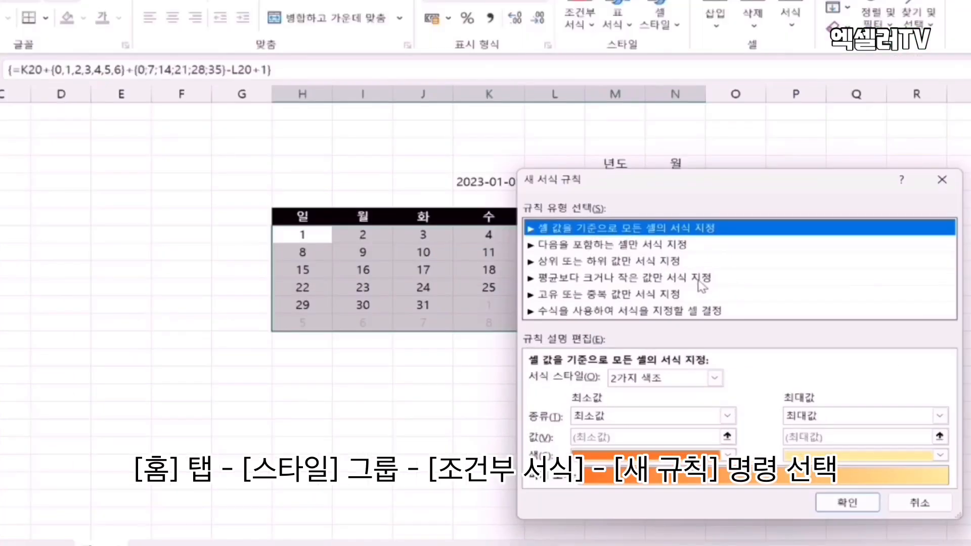
pyautogui.click(610, 311)
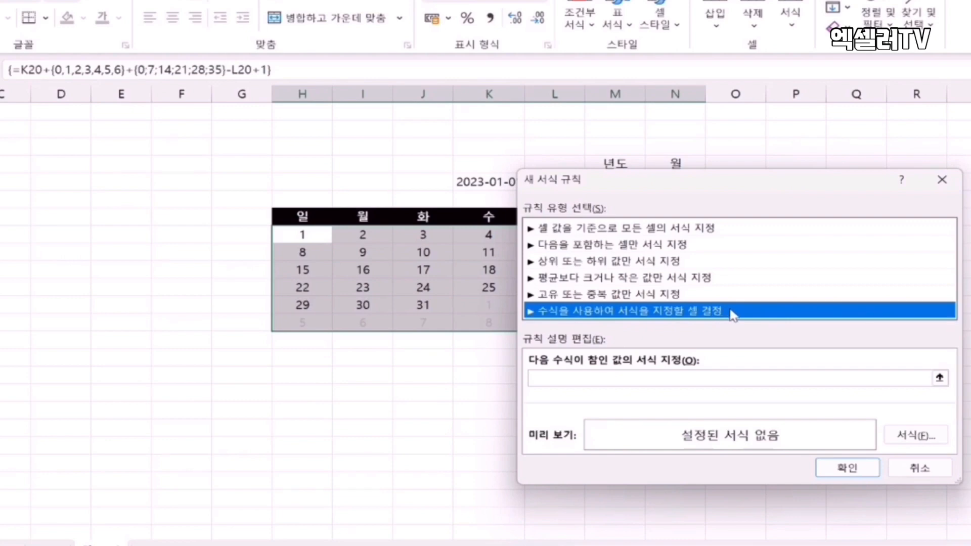
pyautogui.click(623, 377)
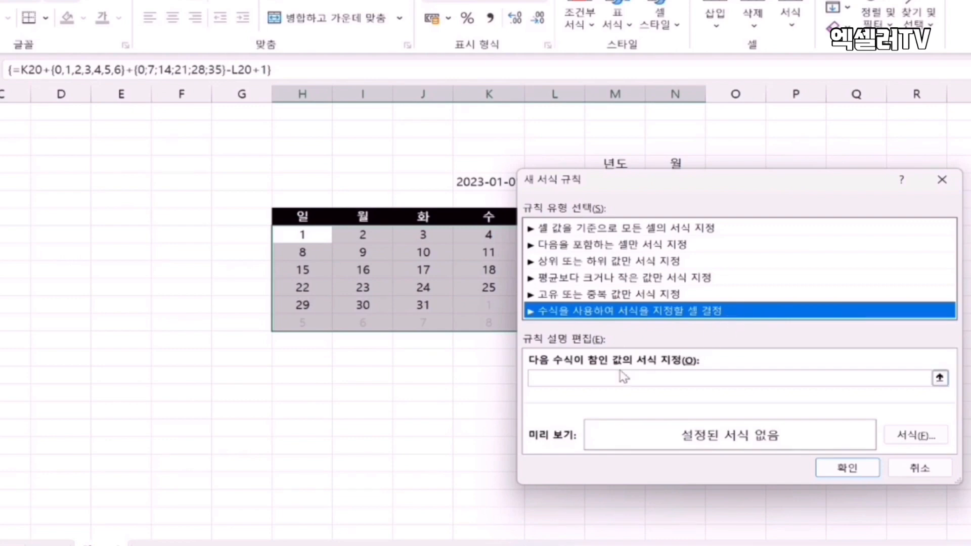
pyautogui.click(565, 377)
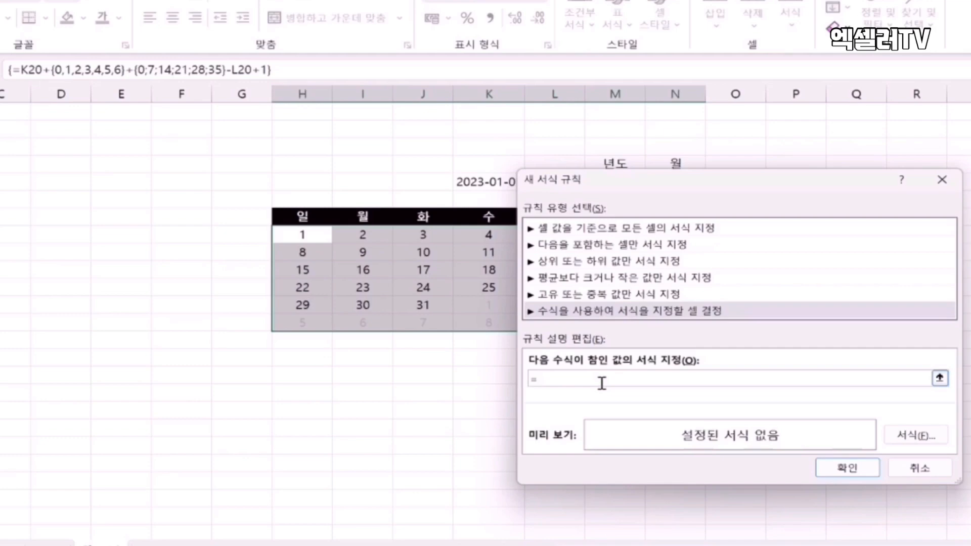
# Begin the rule formula with =and(month(H23)=, keeping H23 as a relative reference
pyautogui.write('=')
pyautogui.moveTo(677, 183); pyautogui.dragTo(691, 186)
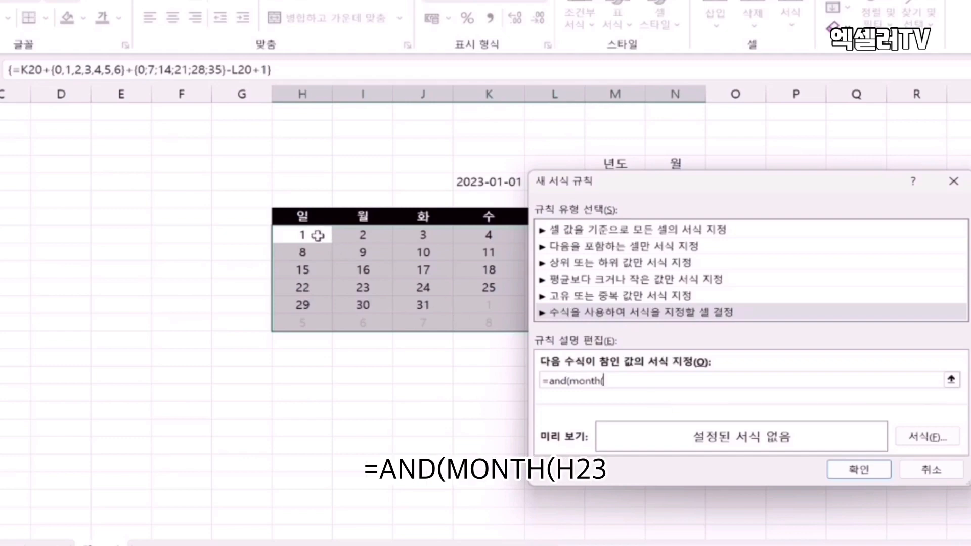
pyautogui.click(318, 235)
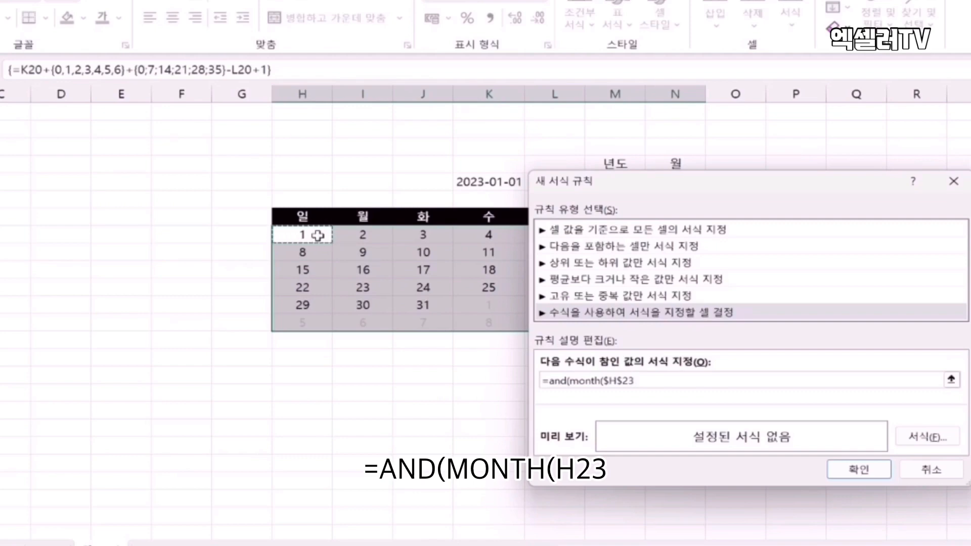
pyautogui.press('F4')
pyautogui.press('F4')
pyautogui.press('F4')
pyautogui.write(')=')
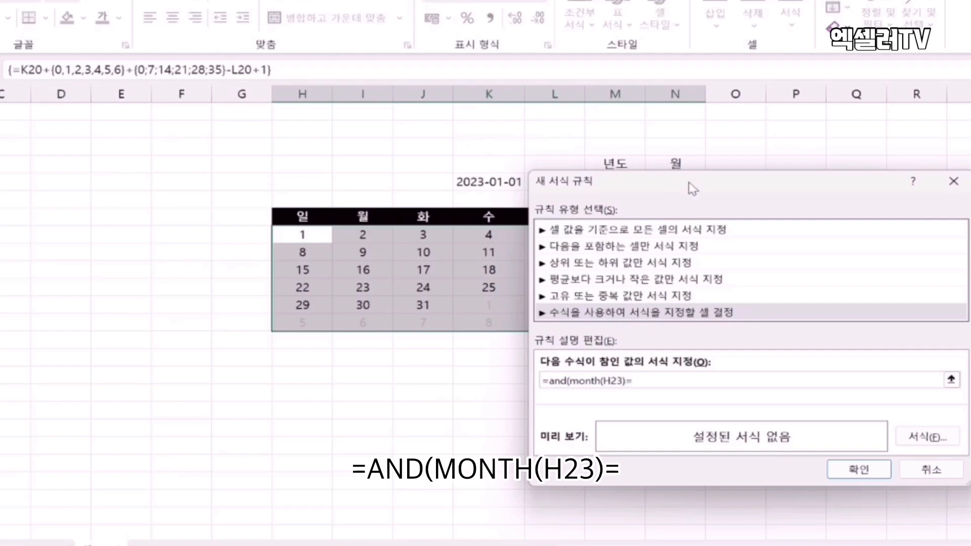
# Continue the rule formula with month($K$20), as the value compared with the month of H23
pyautogui.moveTo(688, 185); pyautogui.dragTo(701, 210)
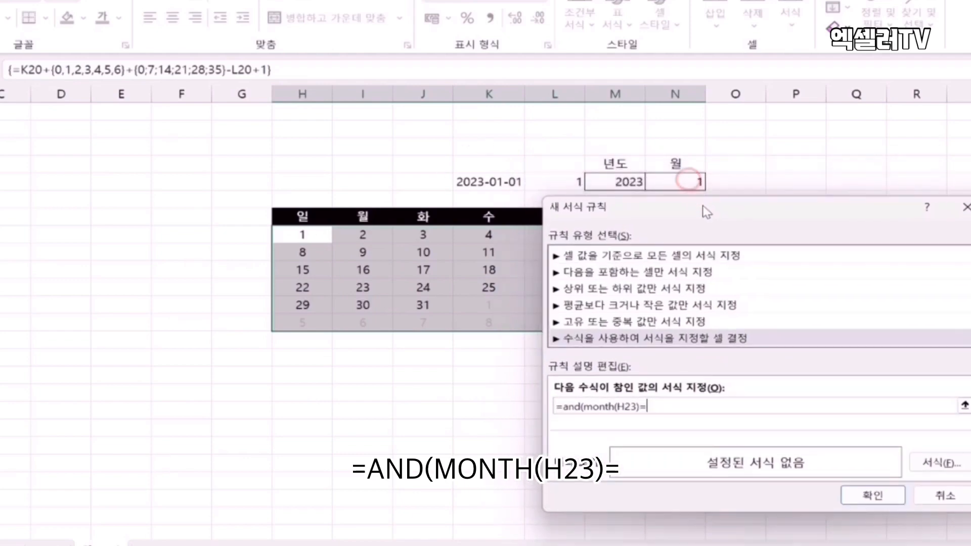
pyautogui.click(487, 180)
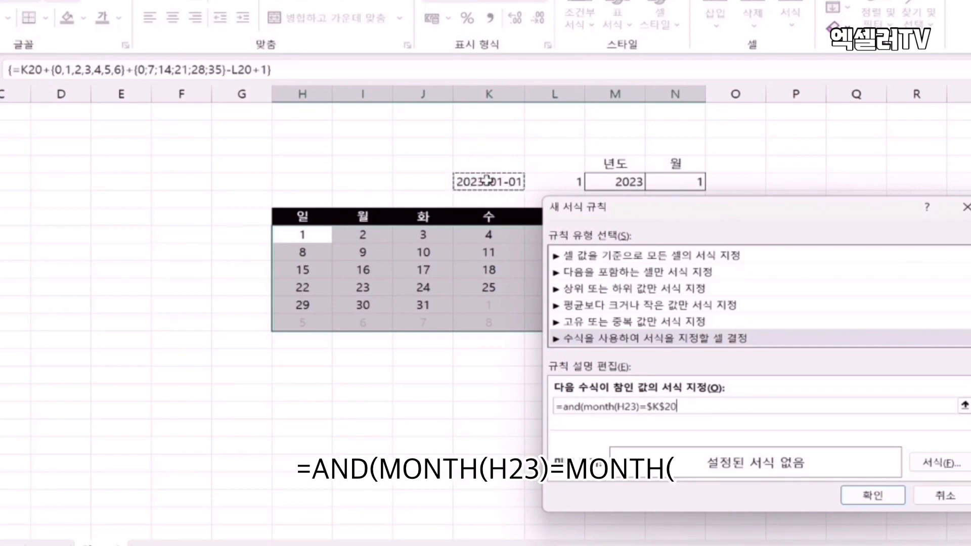
pyautogui.press('BackSpace')
pyautogui.press('BackSpace')
pyautogui.press('BackSpace')
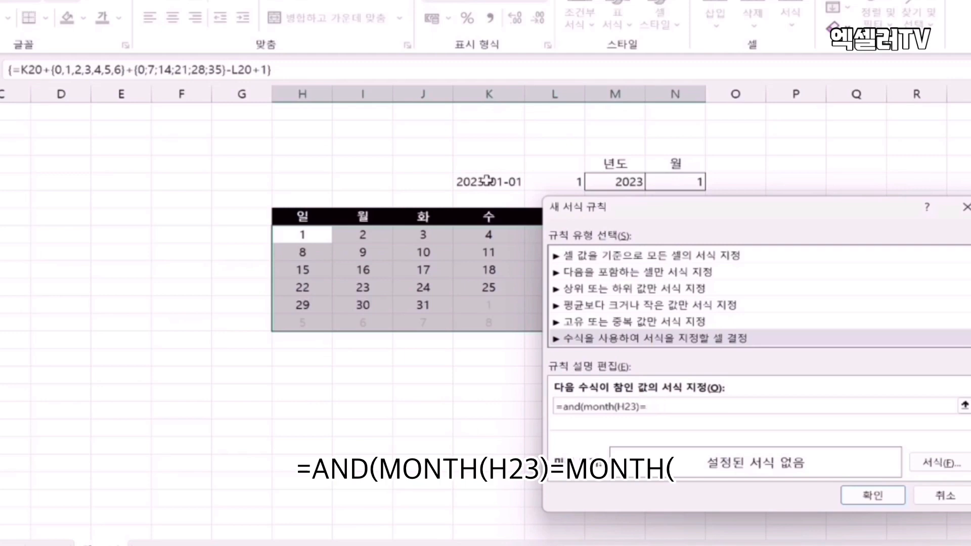
pyautogui.write('(')
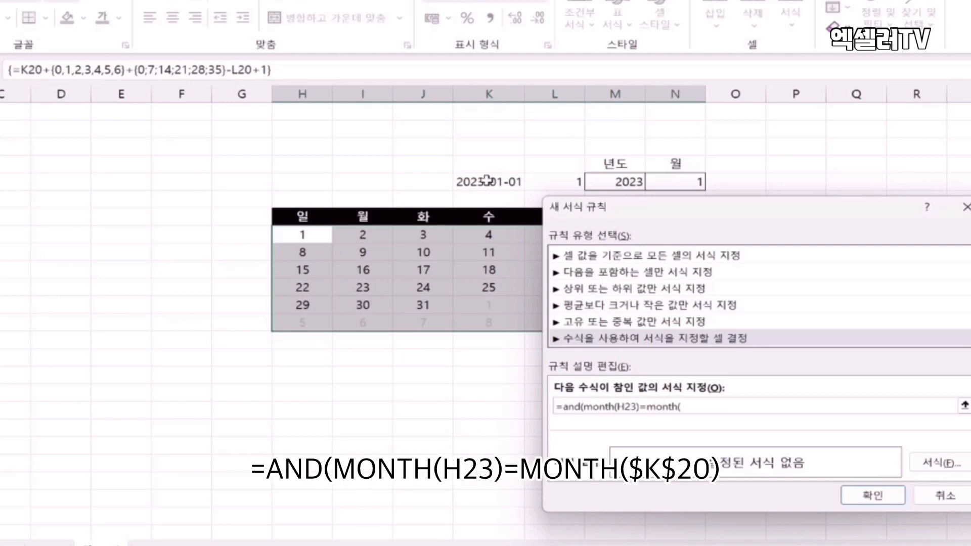
pyautogui.click(486, 179)
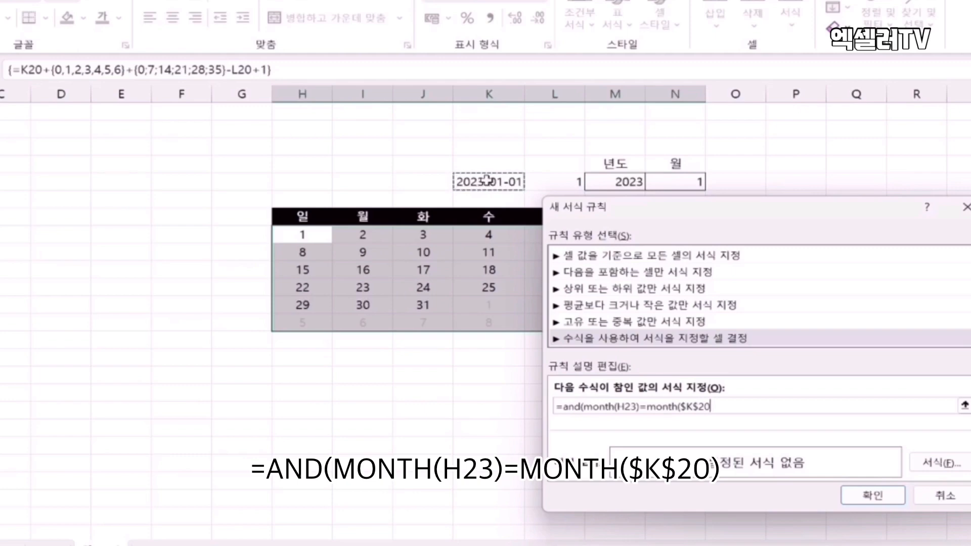
pyautogui.write('),')
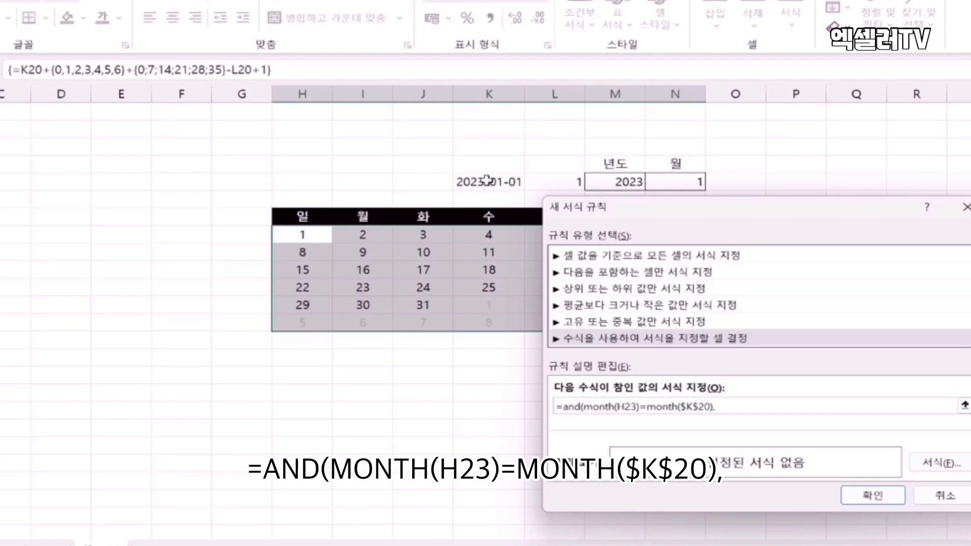
# Complete the rule formula with the Sunday condition weekday(H23)=1), keeping H23 as a relative reference
pyautogui.write('weekday(')
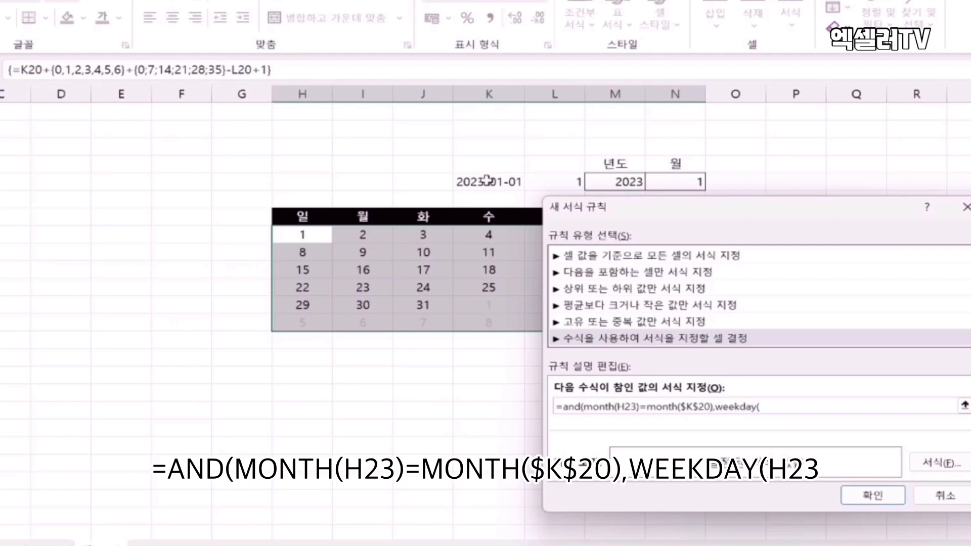
pyautogui.click(306, 235)
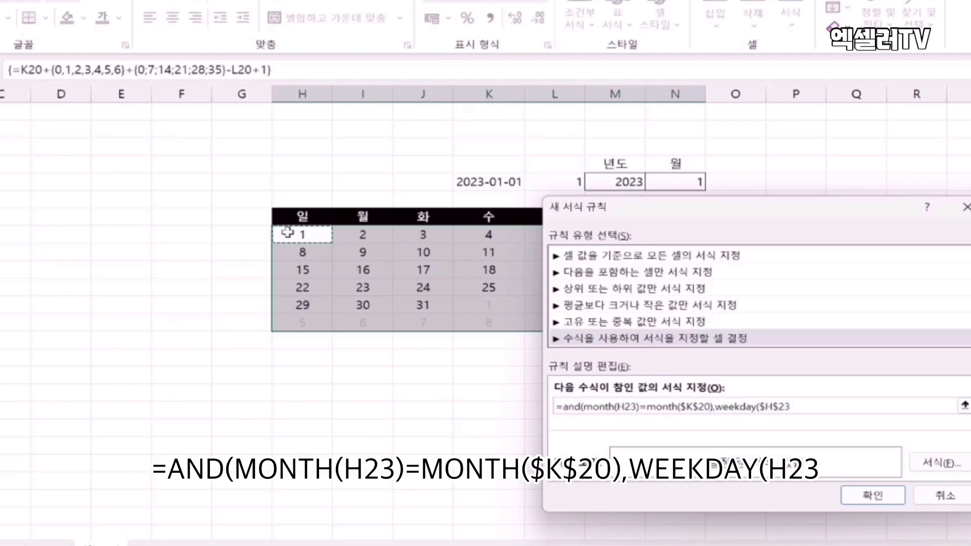
pyautogui.press('F4')
pyautogui.press('F4')
pyautogui.press('F4')
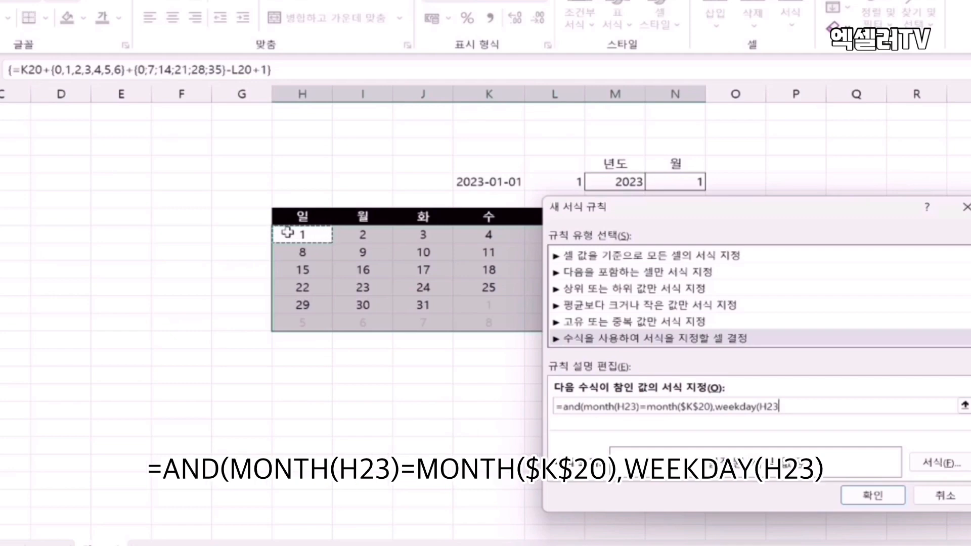
pyautogui.write(')')
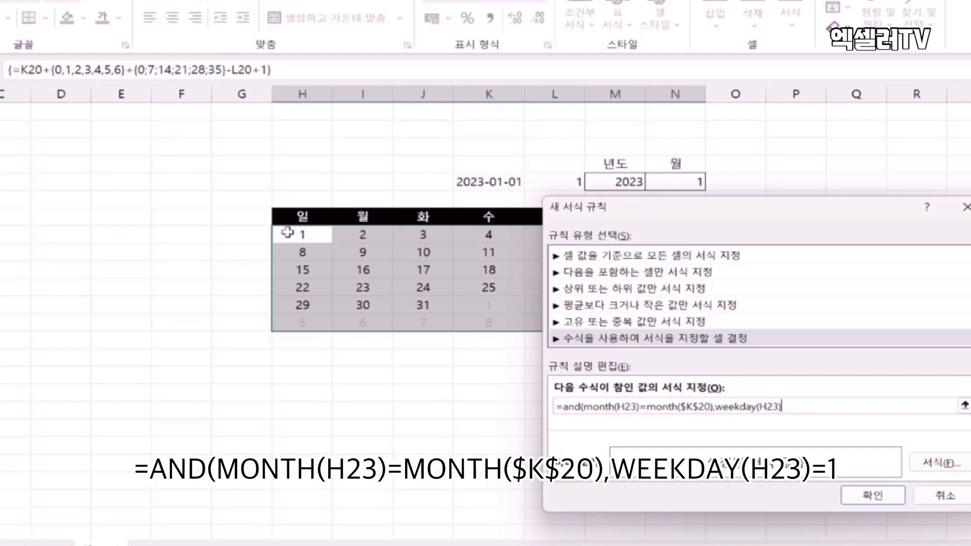
pyautogui.write('=1')
pyautogui.write(')')
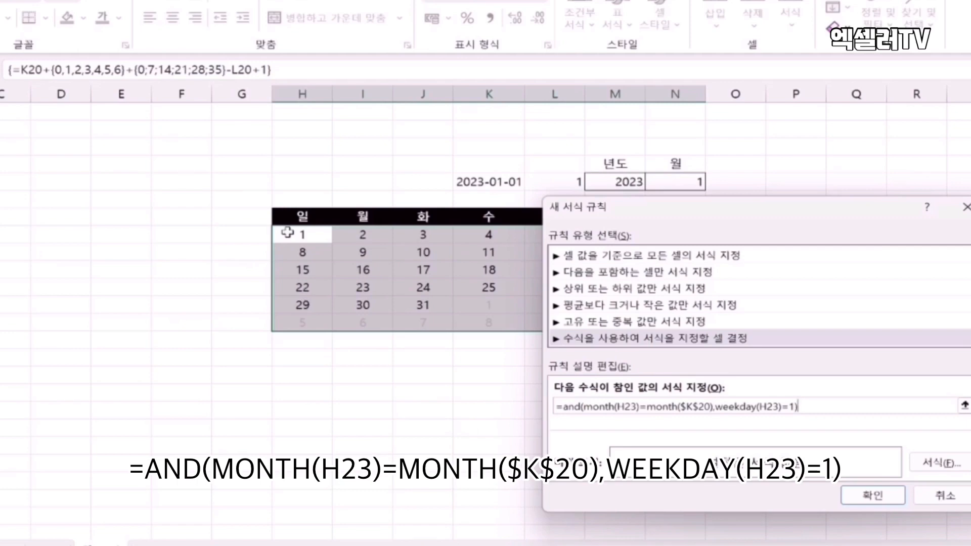
# Set the rule's font color to the standard red
pyautogui.click(921, 466)
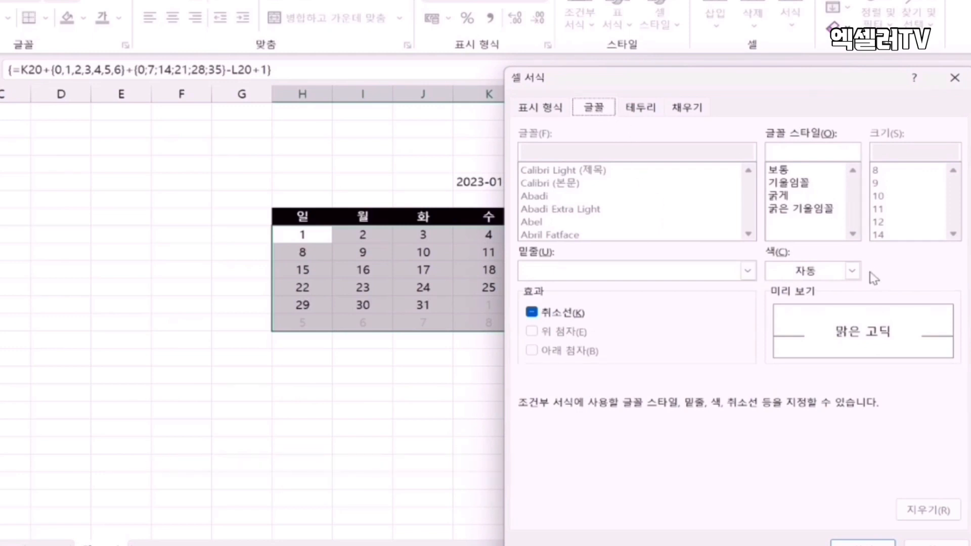
pyautogui.click(852, 271)
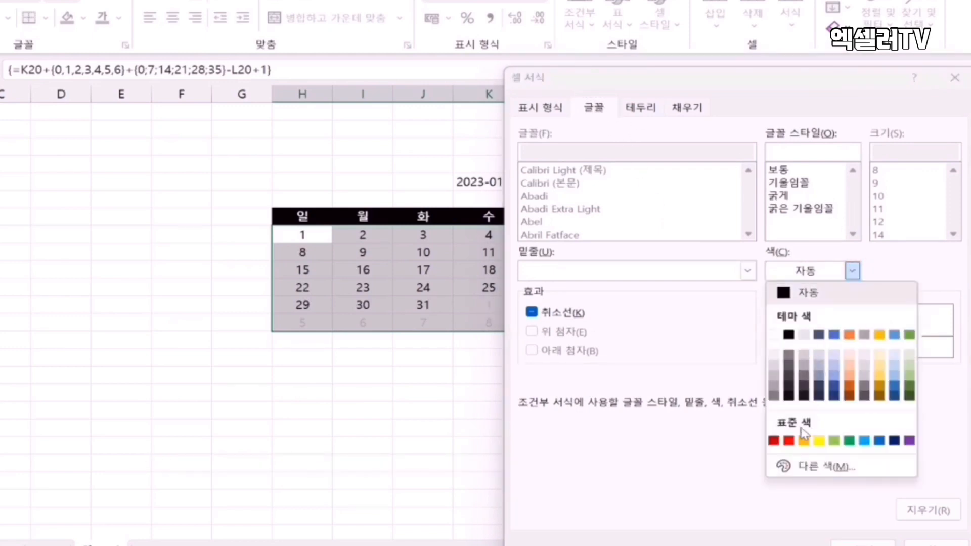
pyautogui.click(789, 441)
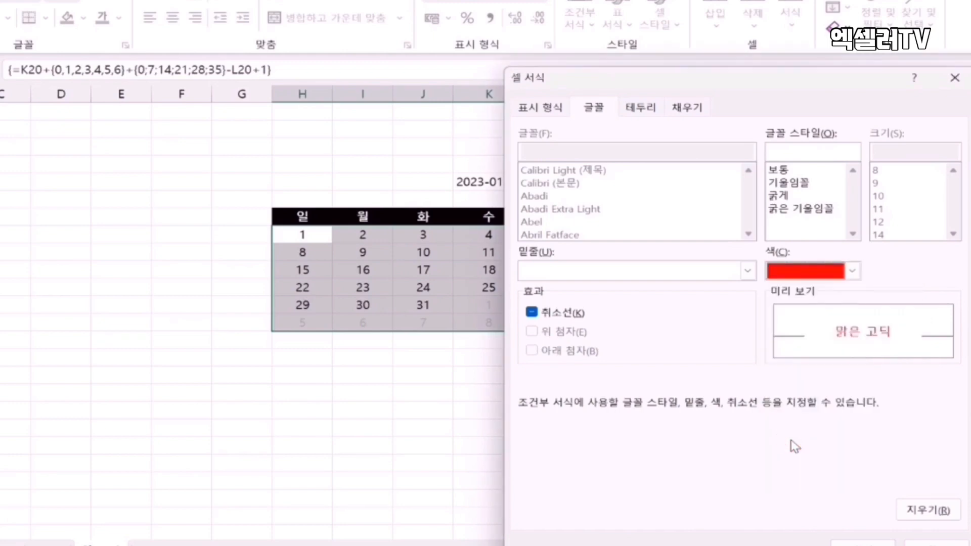
pyautogui.click(868, 540)
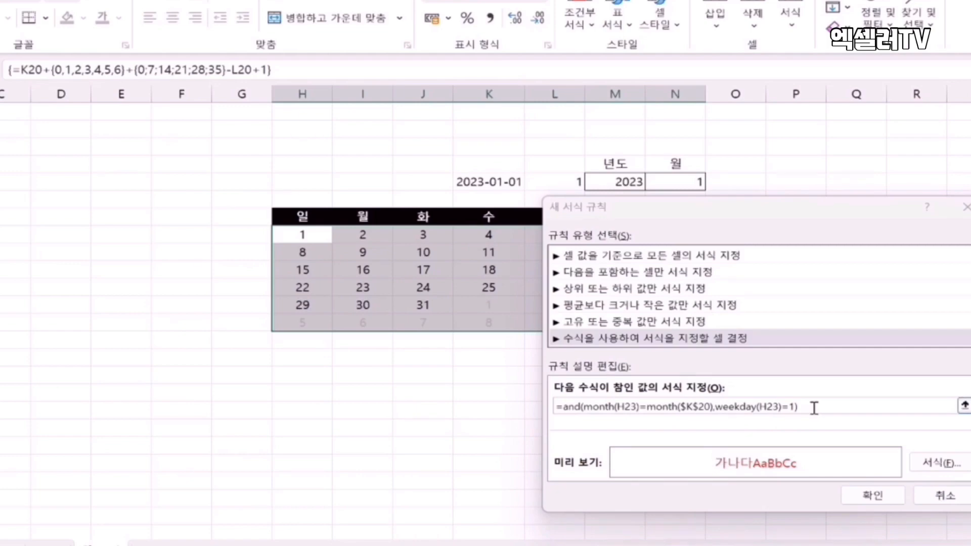
# Copy the Sunday rule's whole formula and apply the rule to the calendar
pyautogui.moveTo(814, 407); pyautogui.dragTo(552, 405)
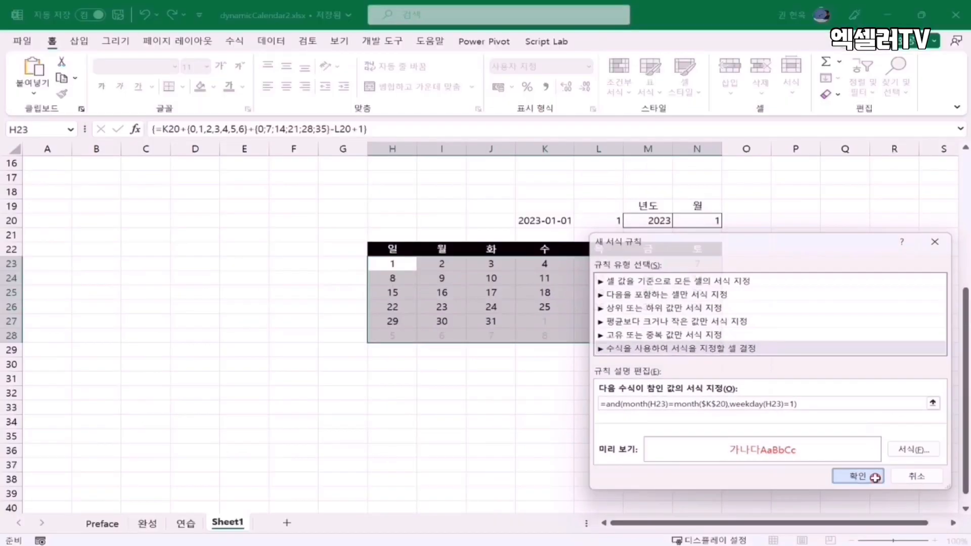
pyautogui.click(875, 496)
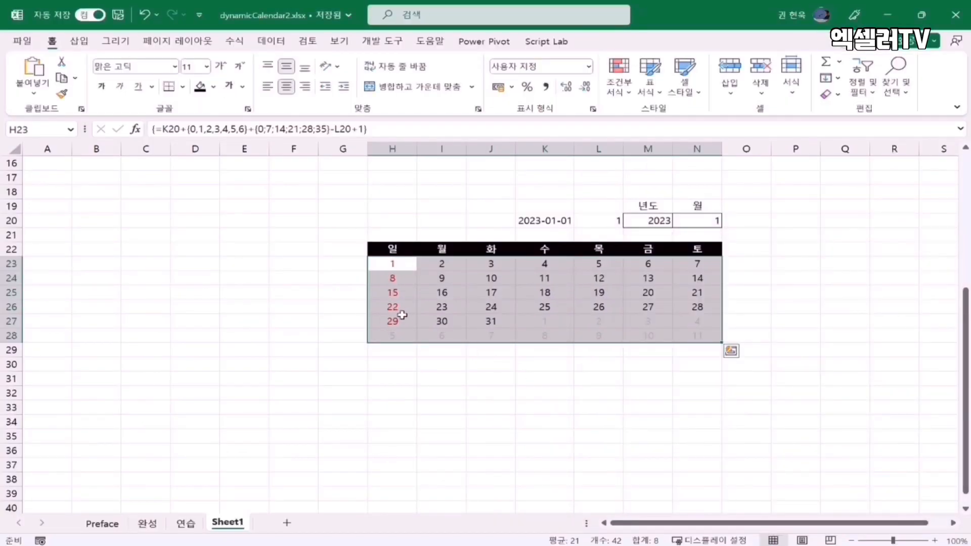
pyautogui.click(408, 337)
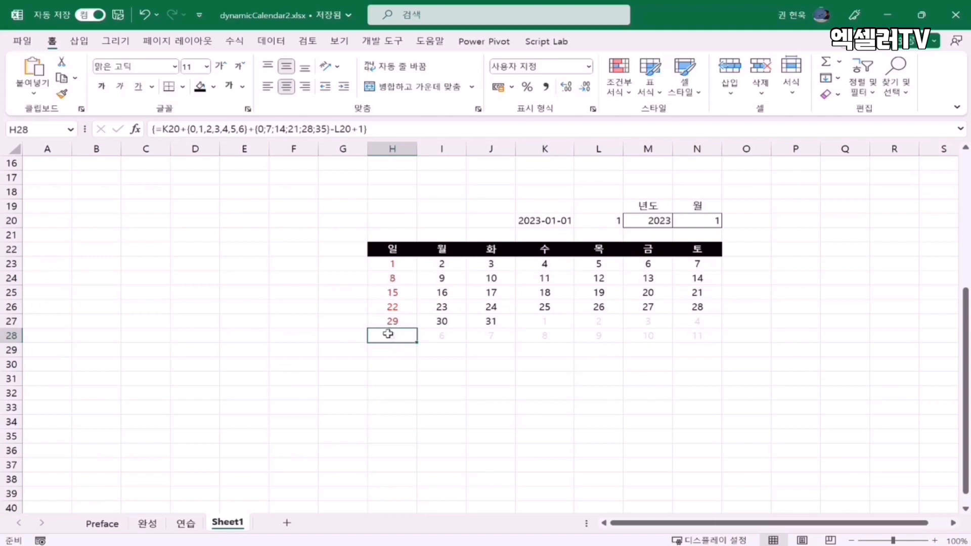
# Create another formula-based conditional formatting rule for the calendar dates in H23:N28
pyautogui.moveTo(387, 265); pyautogui.dragTo(689, 336)
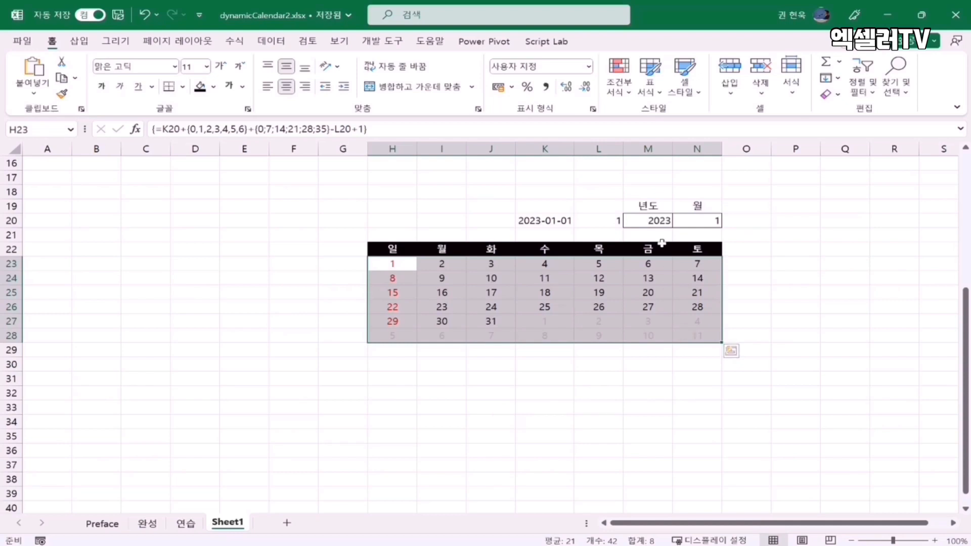
pyautogui.click(619, 83)
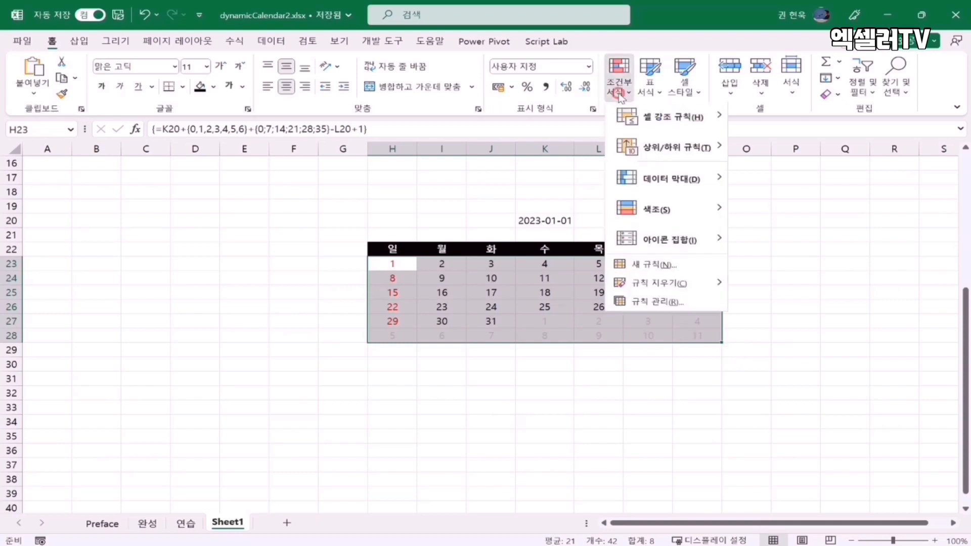
pyautogui.click(654, 267)
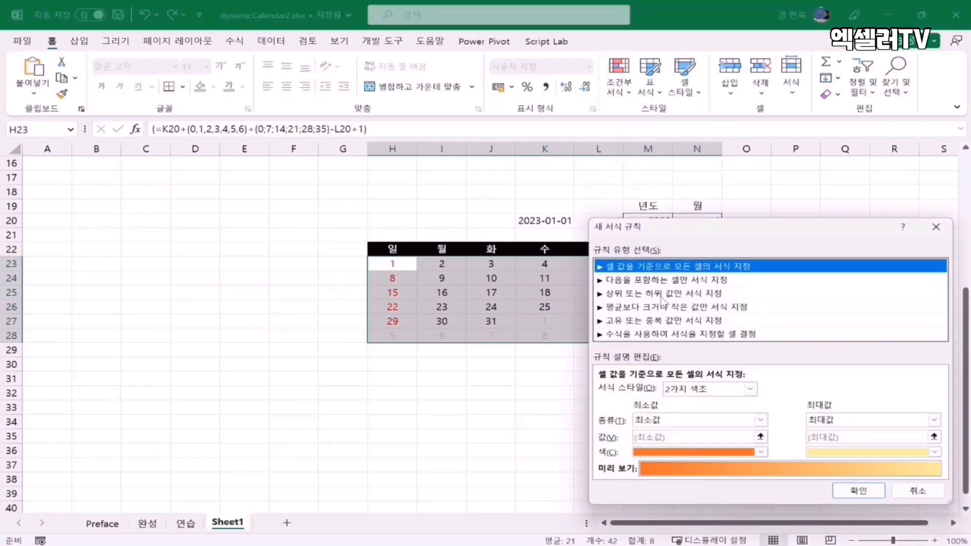
pyautogui.click(652, 334)
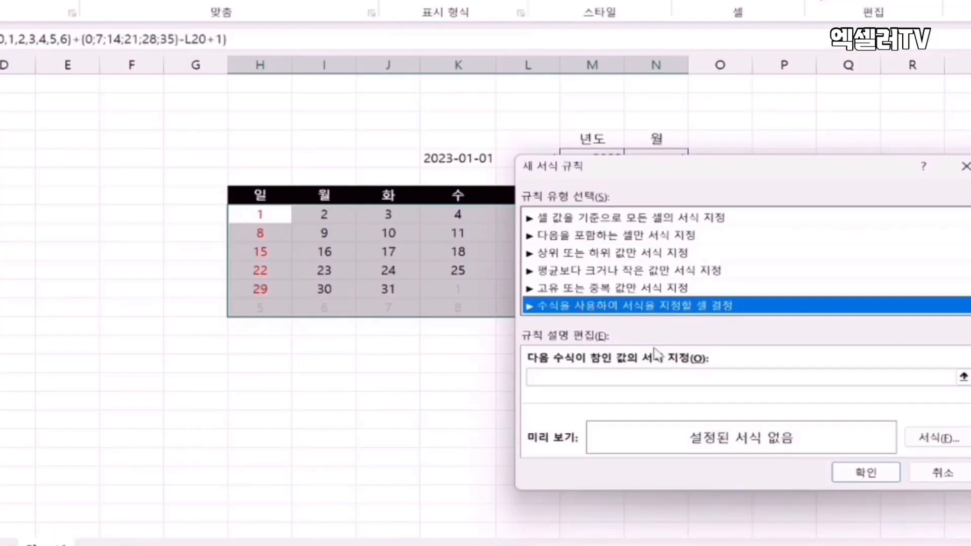
pyautogui.click(574, 381)
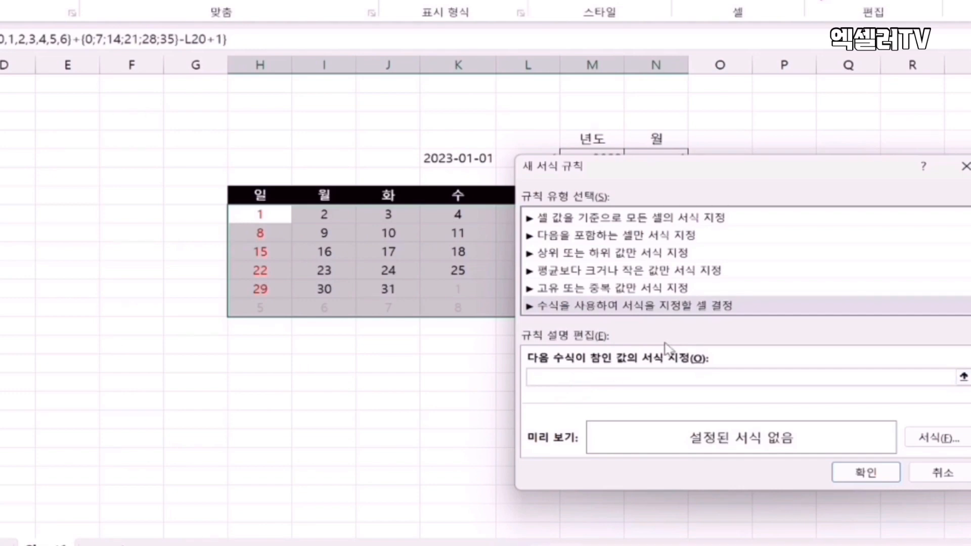
# Paste the Sunday formula into the rule and change its weekday to Saturday: =and(month(H23)=month($K$20),weekday(H23)=7)
pyautogui.write('=and(month(H23)=month($K$20),weekday(H23)=1)')
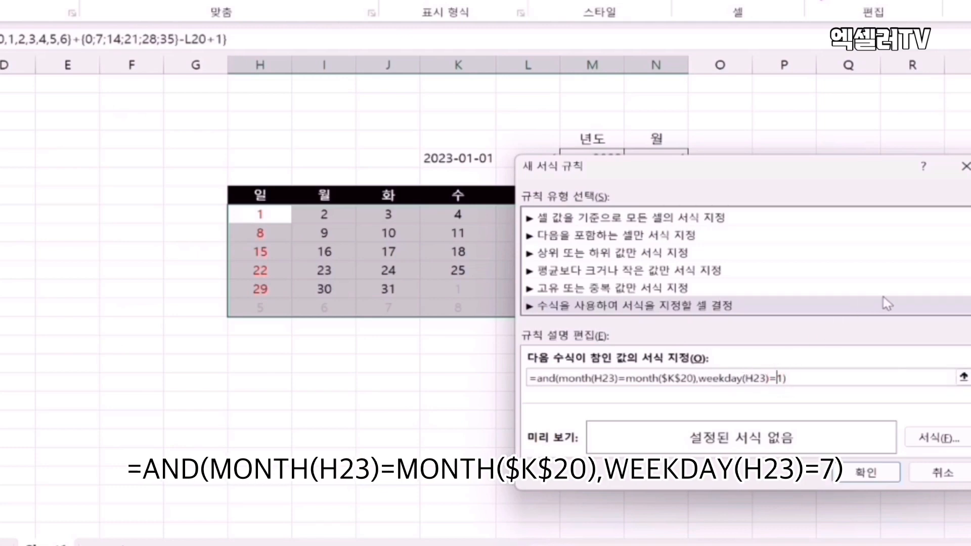
pyautogui.press('Delete')
pyautogui.write('7')
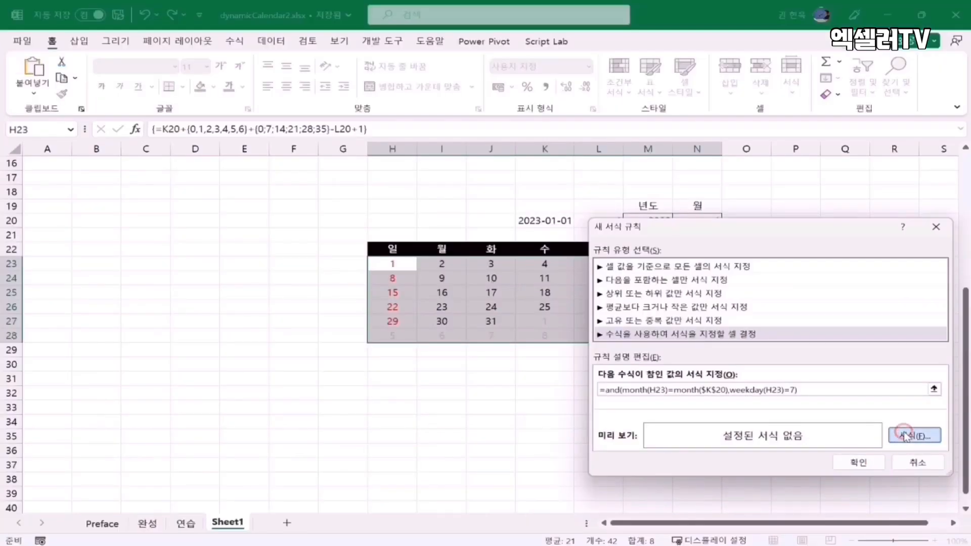
# Set the Saturday rule's font color to the blue theme color and apply the rule to the calendar dates
pyautogui.click(929, 439)
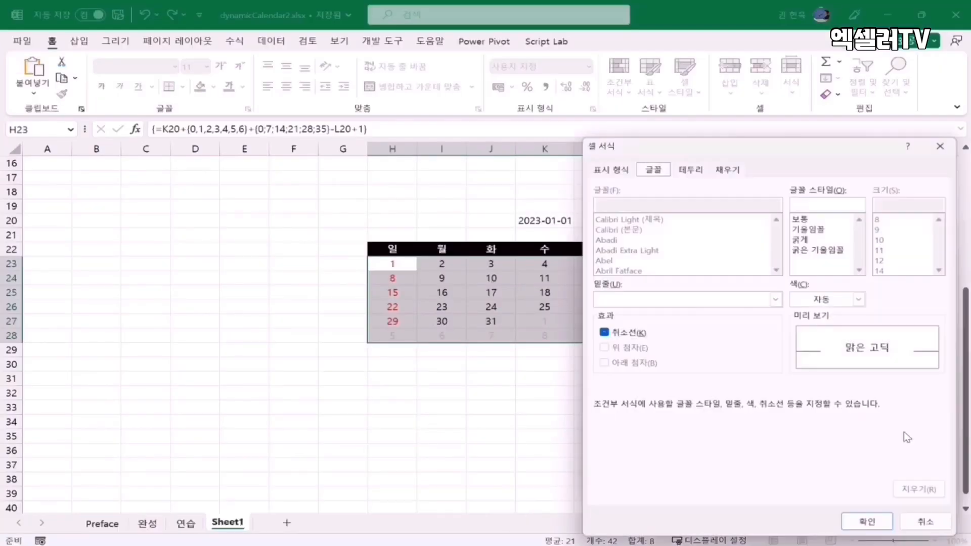
pyautogui.click(862, 300)
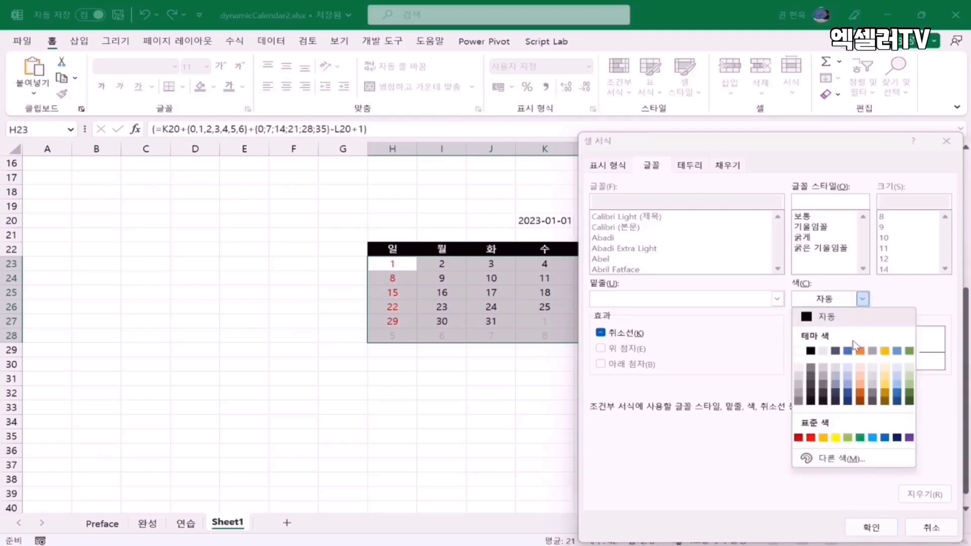
pyautogui.click(854, 352)
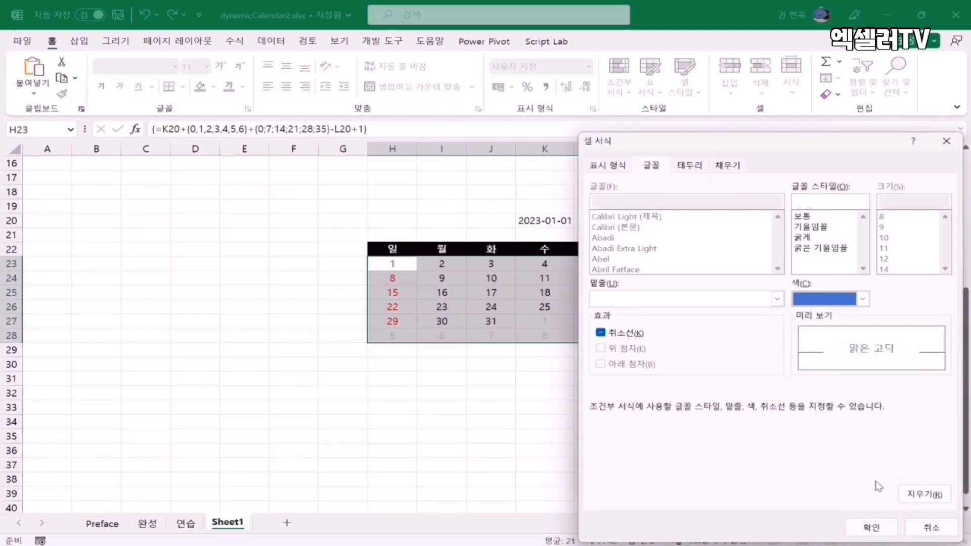
pyautogui.click(869, 526)
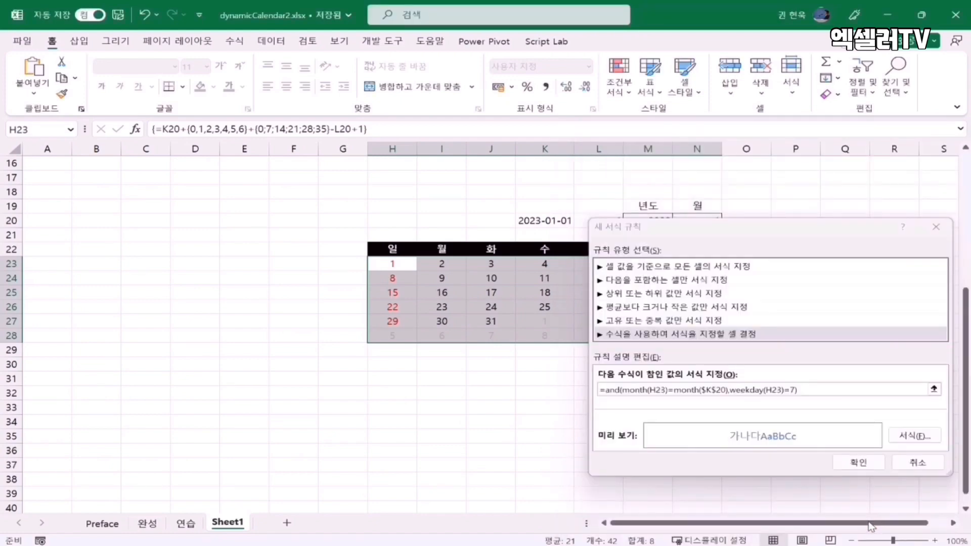
pyautogui.click(865, 463)
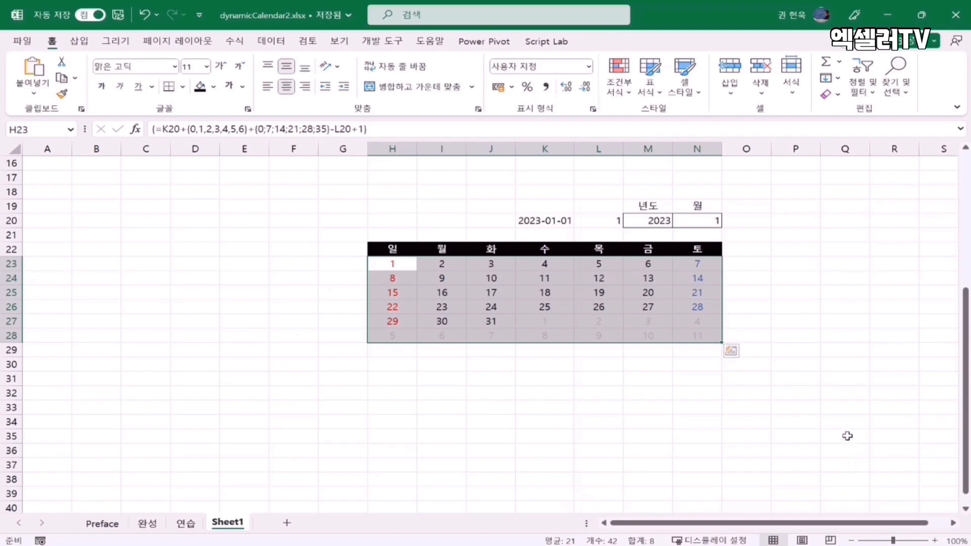
pyautogui.click(713, 267)
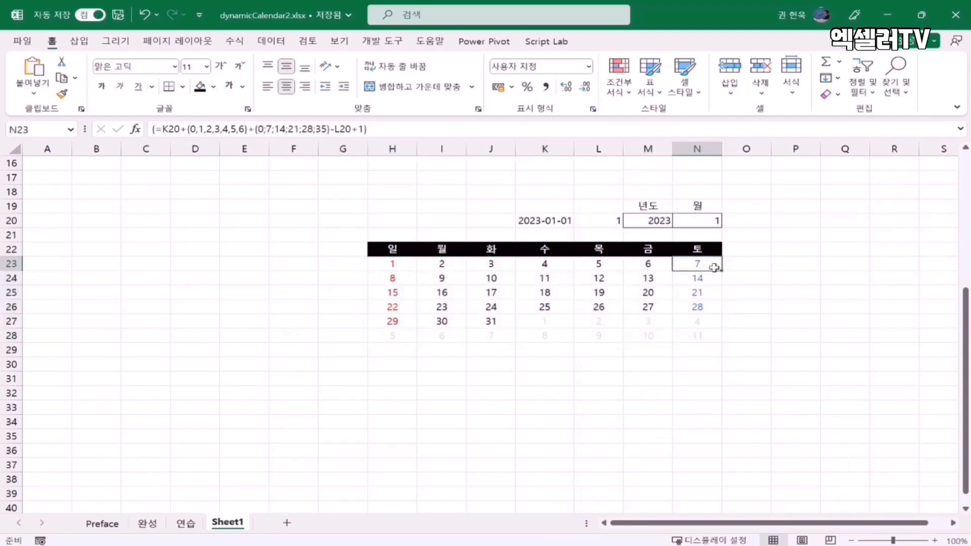